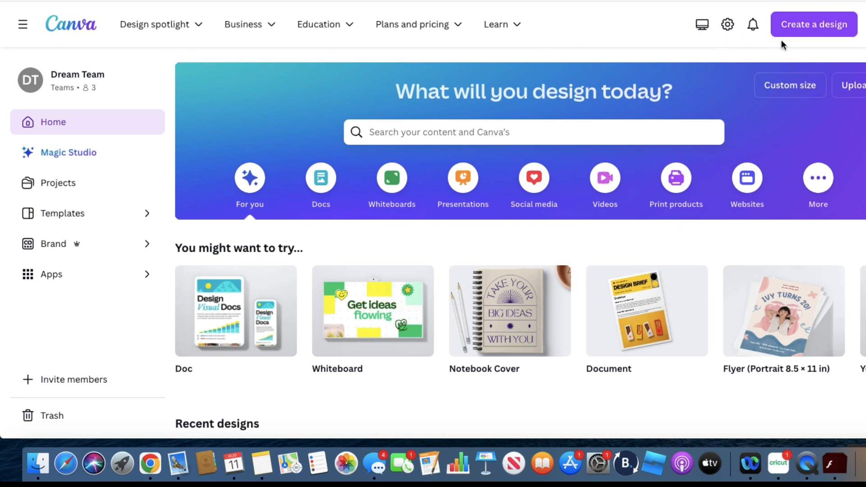
Start a new design with a custom size
click(806, 27)
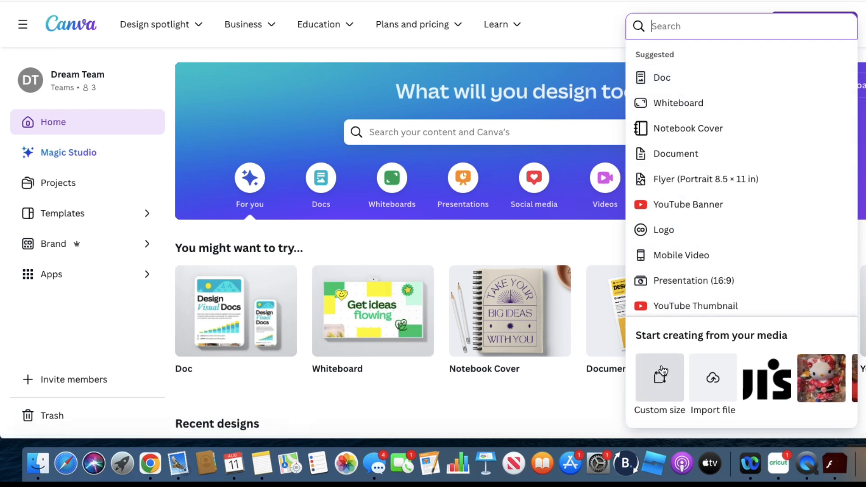
click(660, 391)
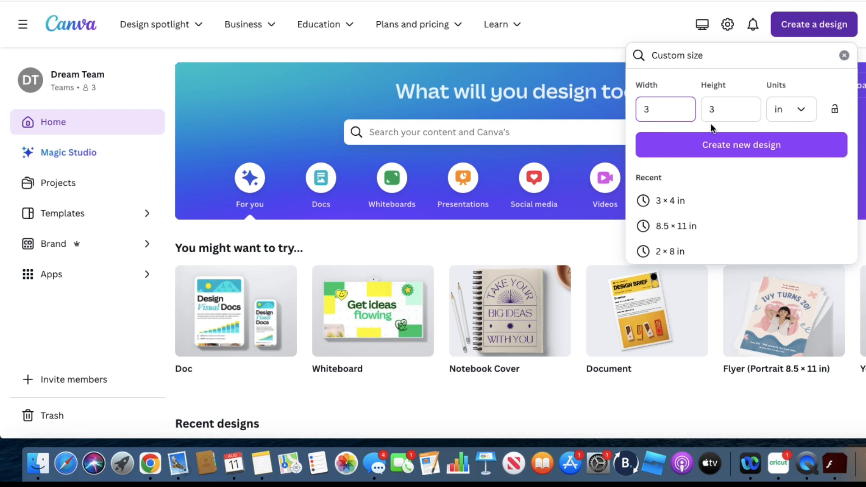
click(800, 117)
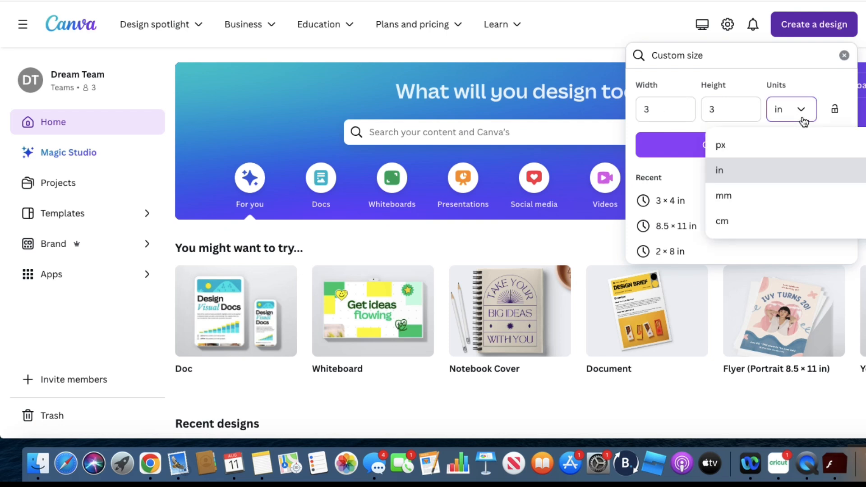
click(736, 147)
click(663, 110)
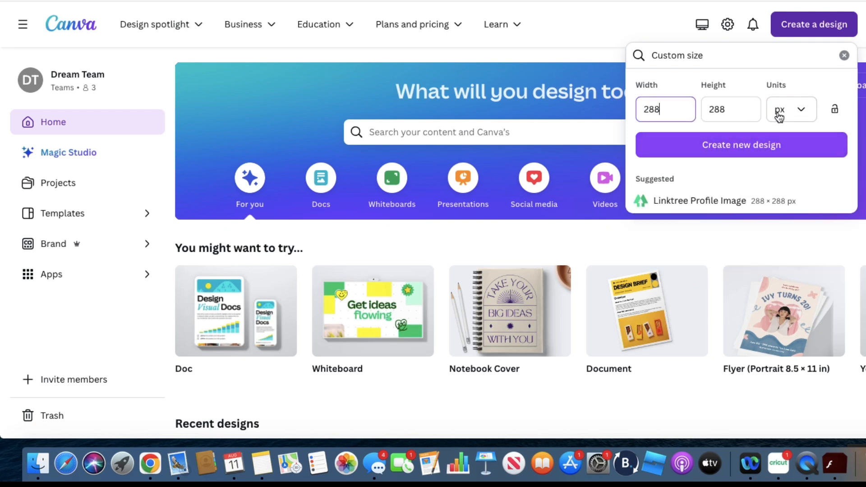
click(801, 111)
click(741, 170)
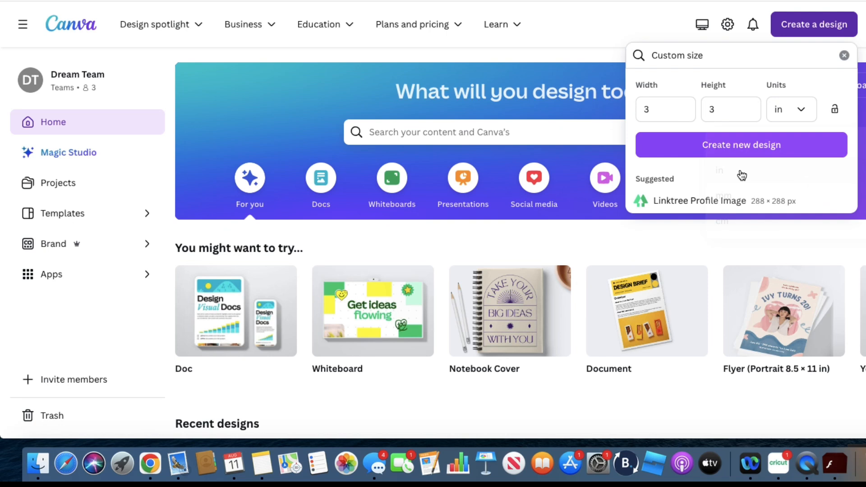
Create the new design at 3 in wide and 3 in high
click(665, 110)
click(717, 112)
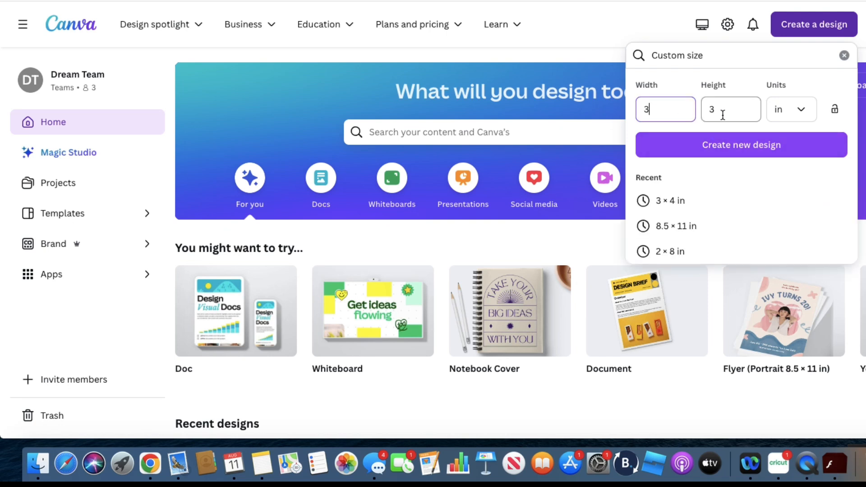
click(720, 153)
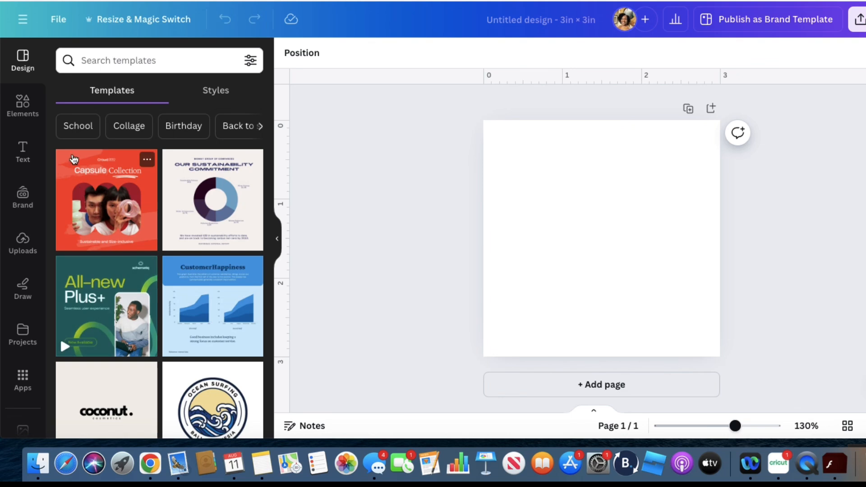
Apply the handwritten "Creative Studio" square logo template to the blank page
scroll(172, 281, down, 5)
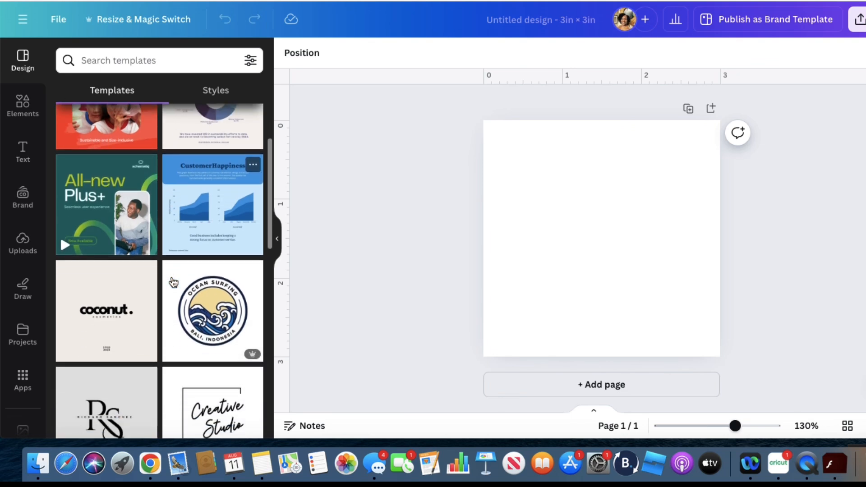
scroll(172, 280, down, 6)
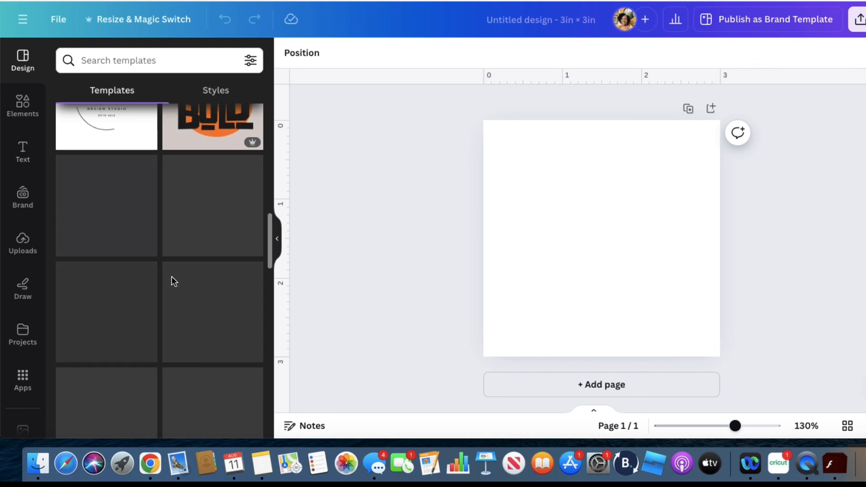
scroll(172, 282, up, 3)
scroll(172, 281, up, 5)
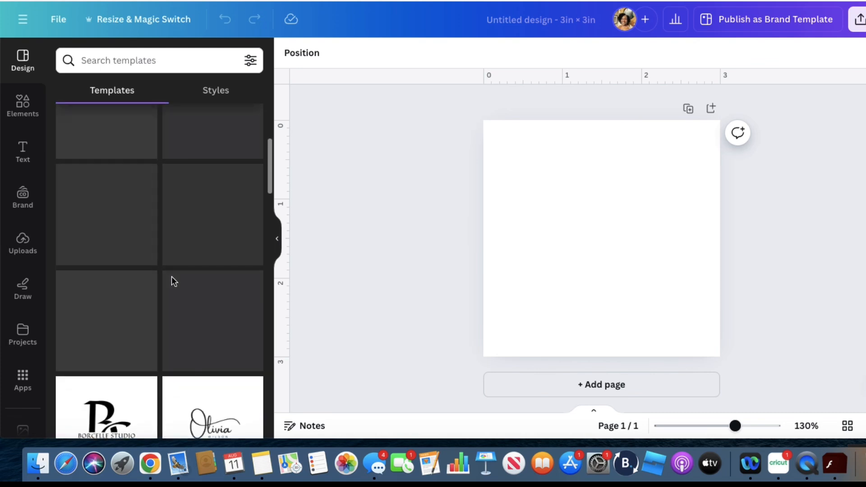
click(203, 321)
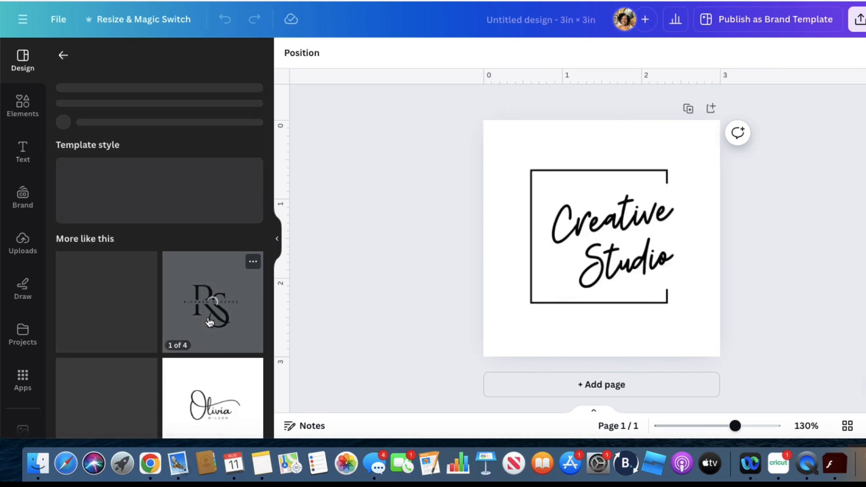
Replace the logo text with "Beautiful" on the first line and "Budgets Co." on the second
click(613, 221)
click(613, 220)
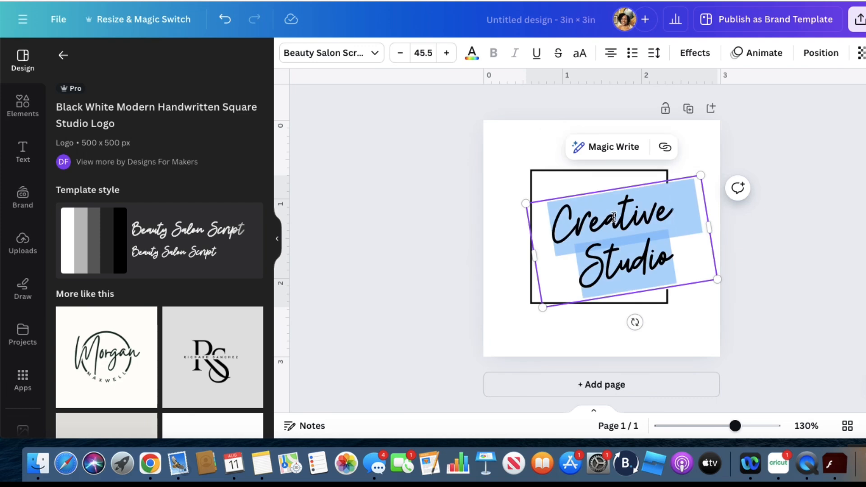
text(Be)
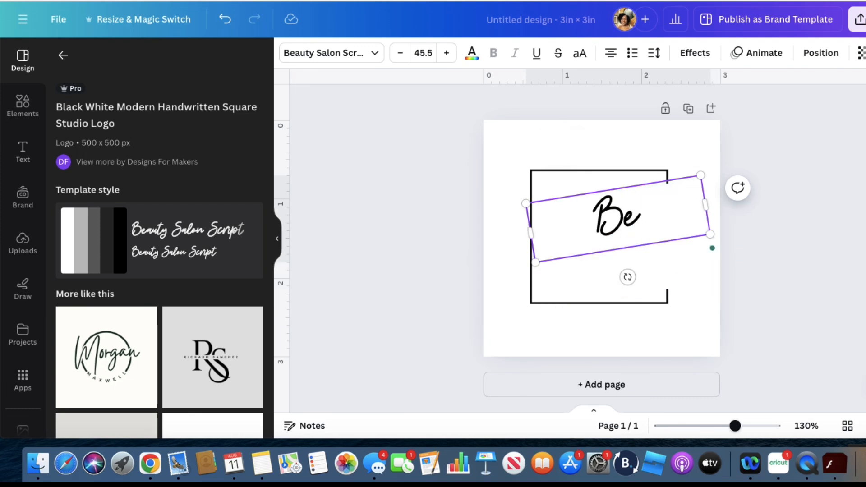
text(autiful)
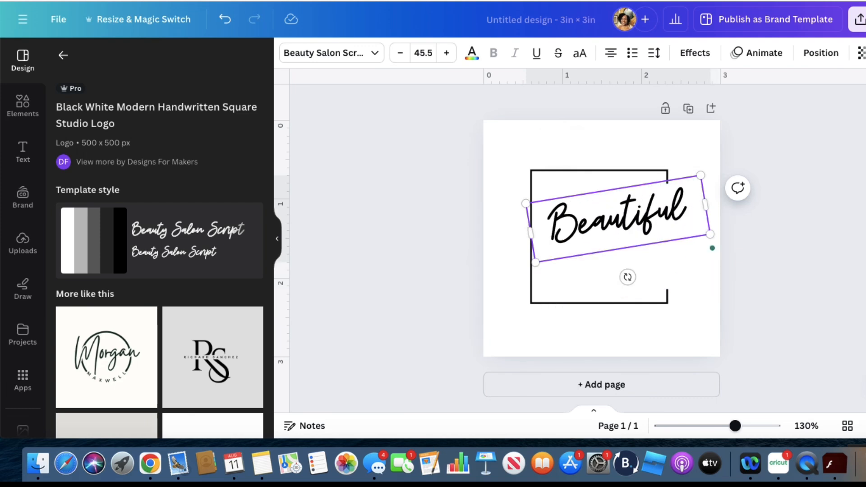
key(Return)
text(Budget)
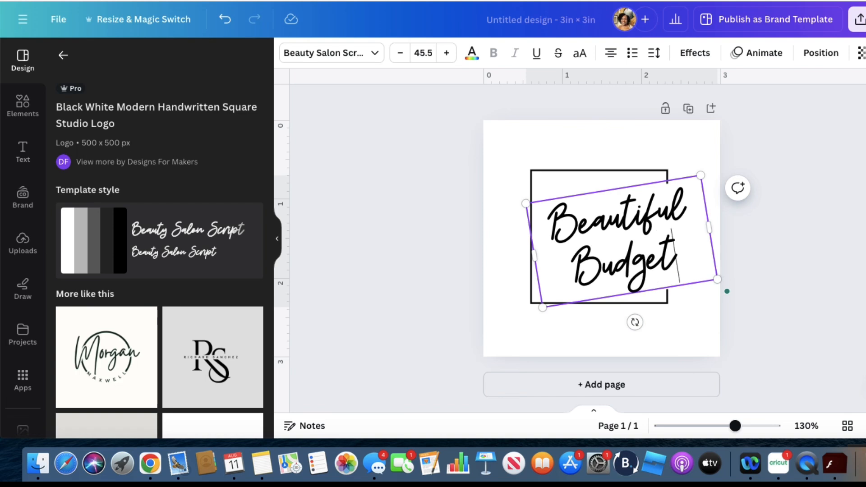
text(s Co.)
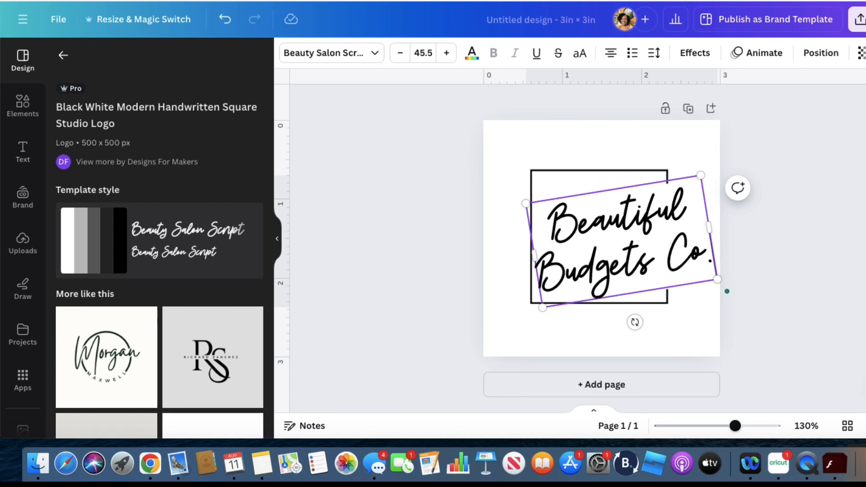
key(Escape)
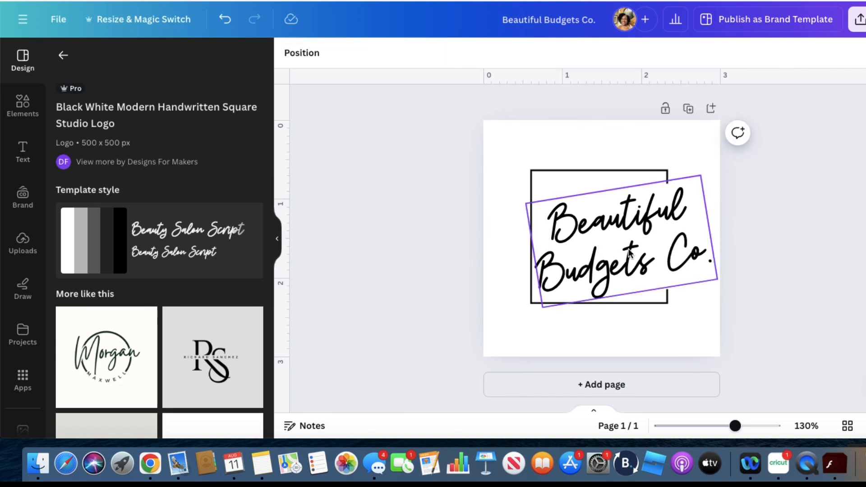
Reposition the square frame and the handwritten text so the lettering extends past the frame's open side within the page
mouse_move(598, 250)
mouse_down()
mouse_move(589, 246)
mouse_move(602, 247)
mouse_up()
drag(566, 183, 549, 178)
drag(602, 228, 598, 230)
click(684, 231)
drag(685, 230, 675, 225)
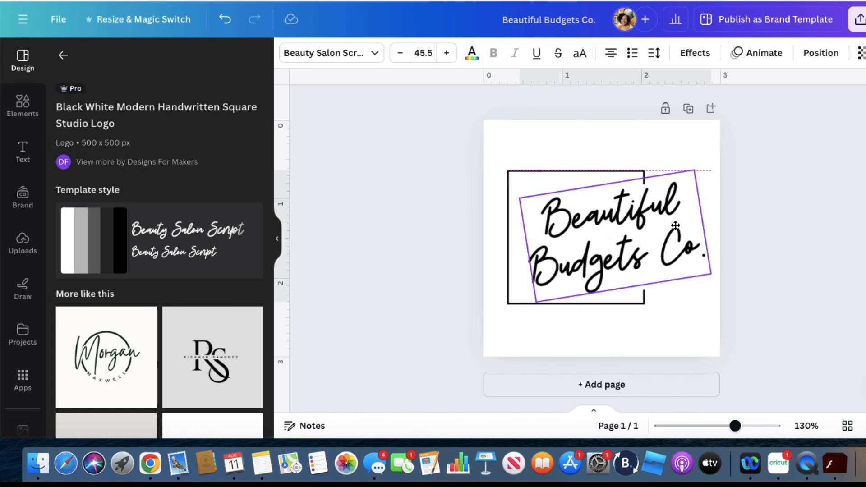
click(831, 226)
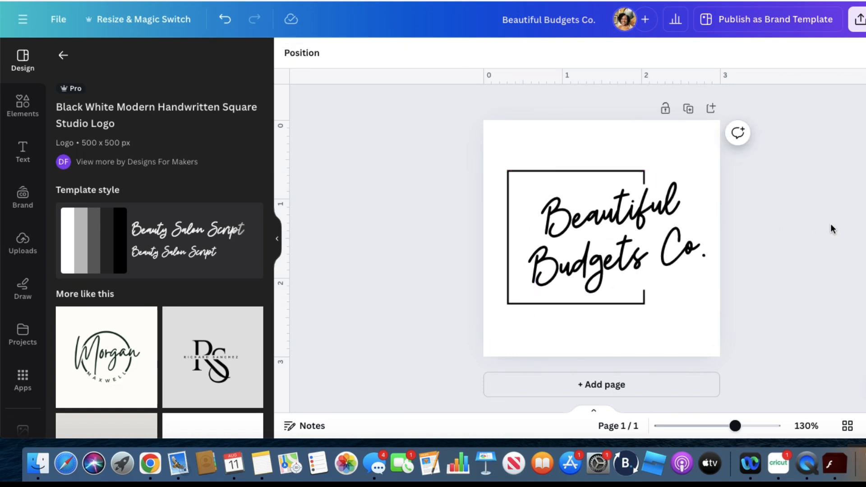
drag(517, 306, 523, 301)
click(758, 301)
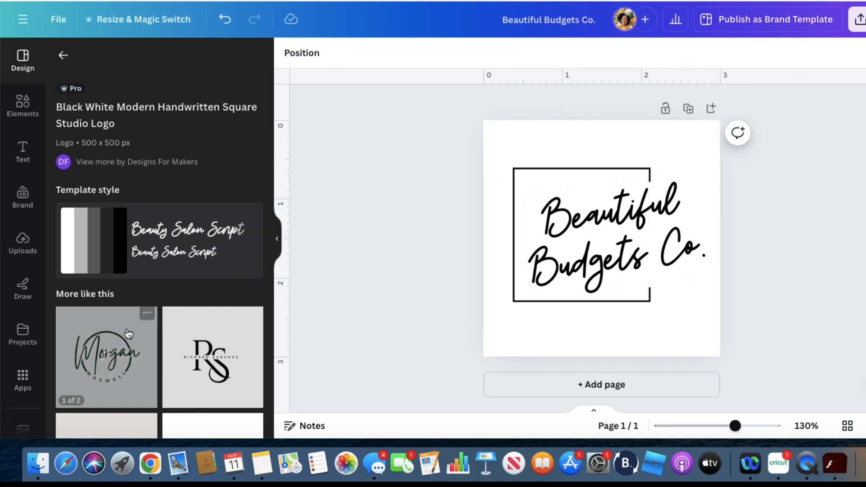
Return to the template list and browse it for another design style
click(63, 55)
scroll(140, 280, down, 5)
scroll(142, 285, down, 10)
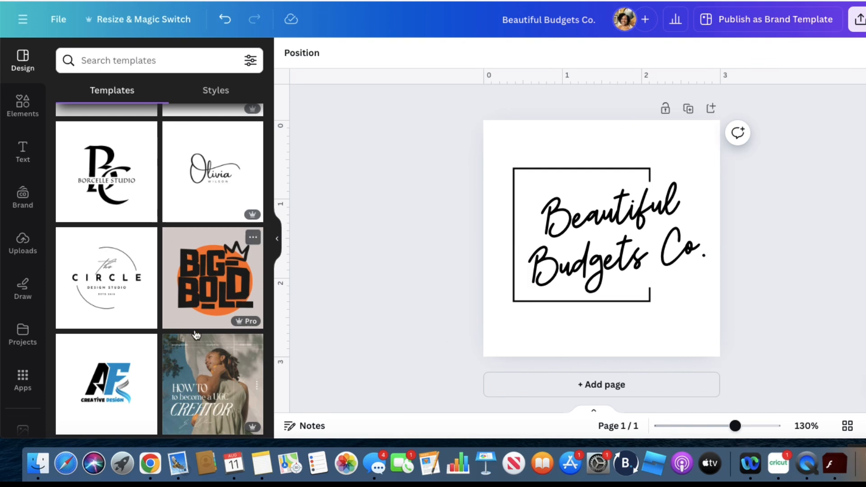
scroll(180, 385, down, 5)
scroll(181, 384, down, 3)
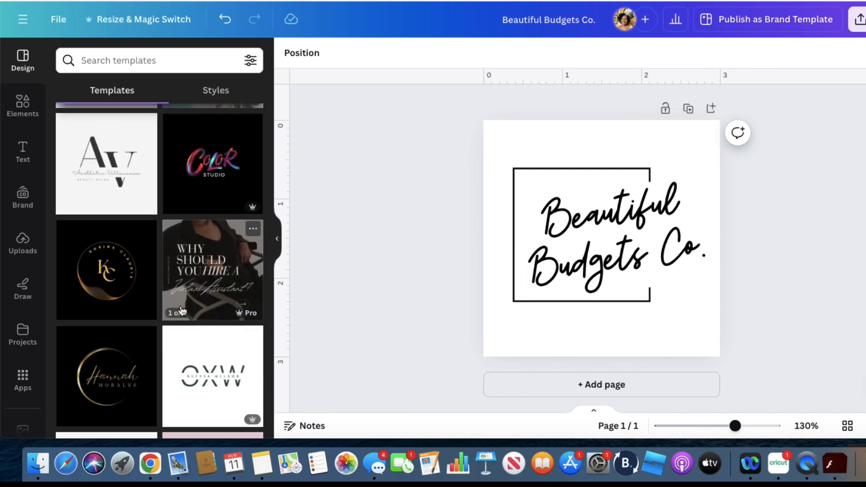
scroll(175, 278, down, 2)
scroll(175, 278, down, 3)
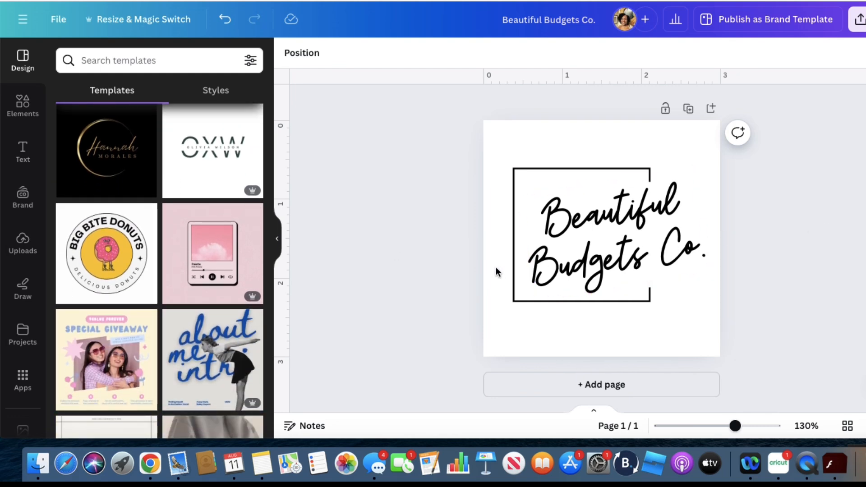
Delete the logo text and square frame, and apply the Pink Retro Playlist Instagram Post template to the emptied page
click(634, 240)
key(Delete)
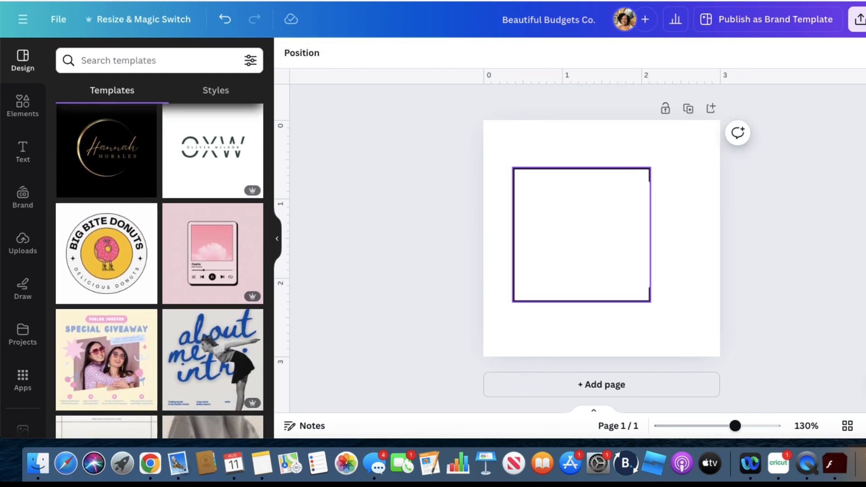
click(573, 244)
key(Delete)
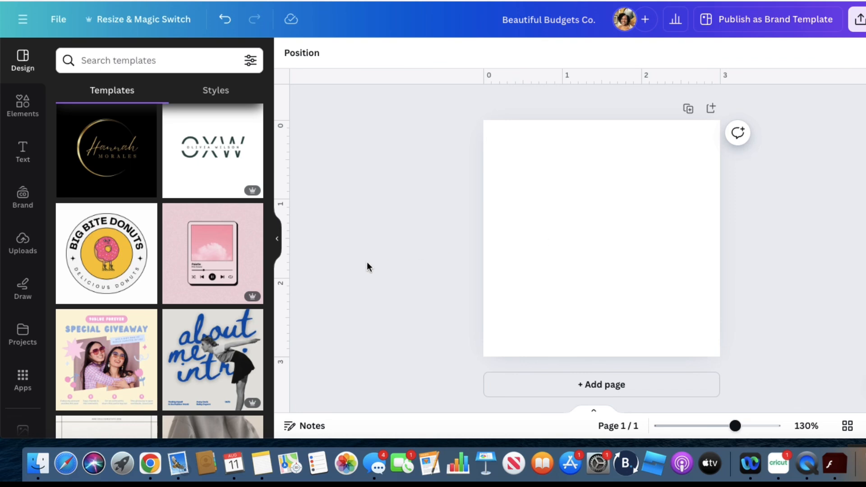
click(241, 261)
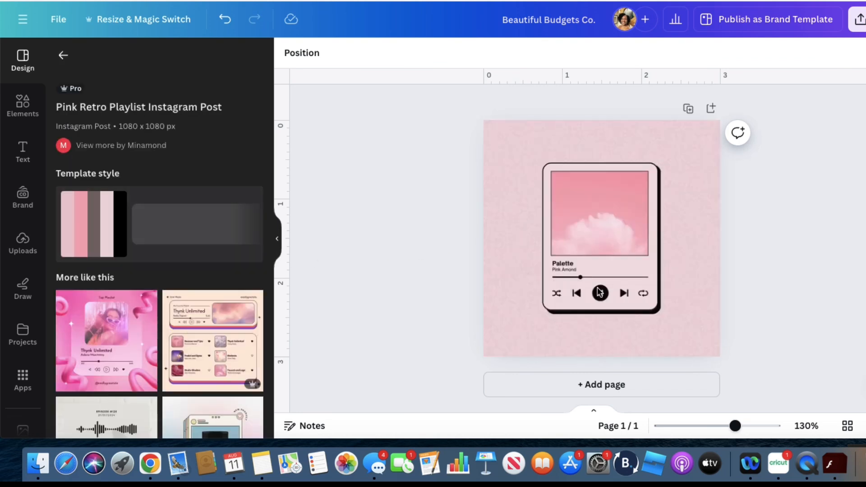
click(642, 295)
Change the playlist title "Palette" to "Beautiful Budgets CO" and widen its text box to about 0.9 in, fitting one line
double_click(564, 264)
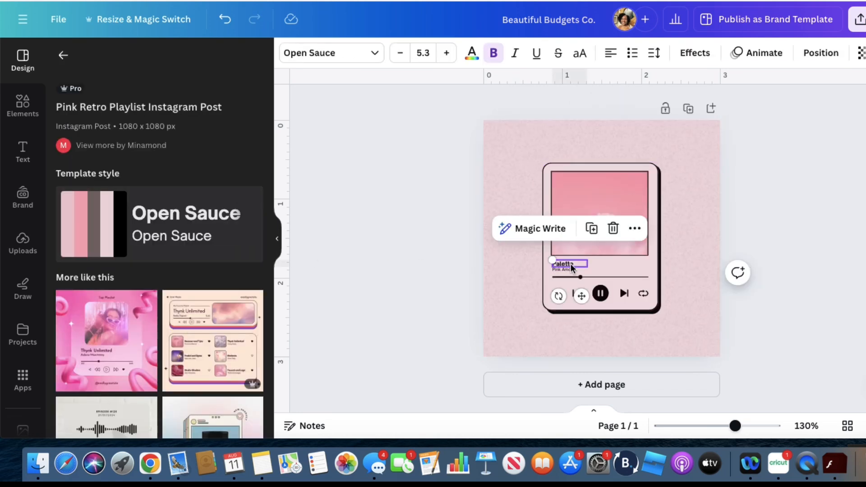
text(Be)
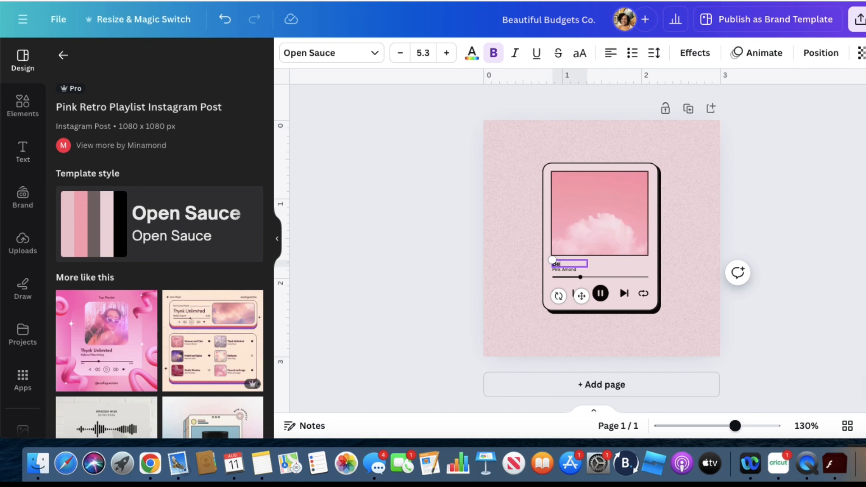
text(autiful Budgets Co)
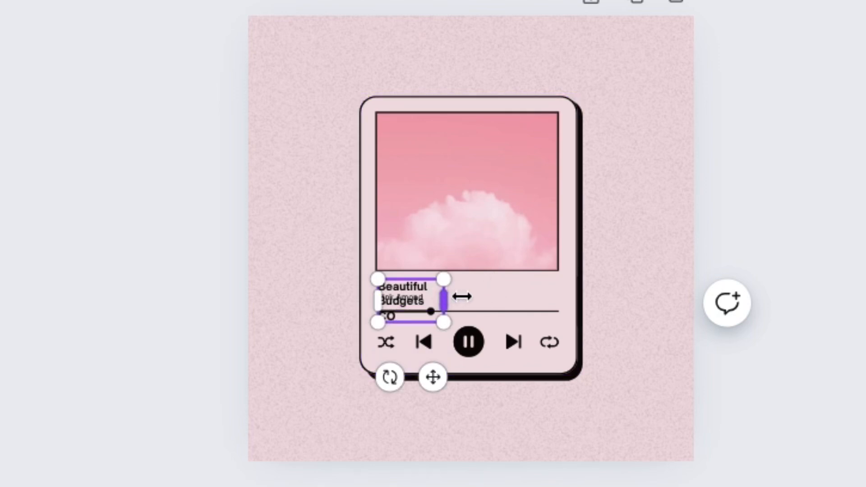
drag(445, 298, 508, 298)
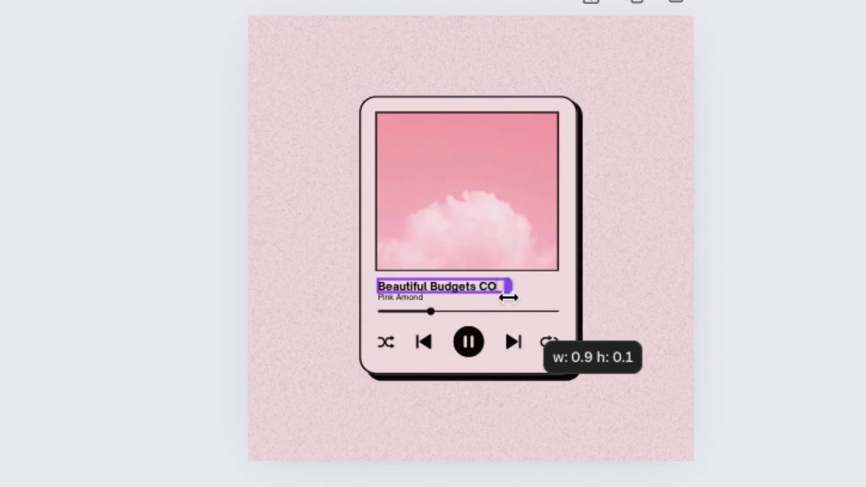
click(533, 312)
Replace the subtitle below the playlist title with "Magnetic Bookmarks"
click(426, 298)
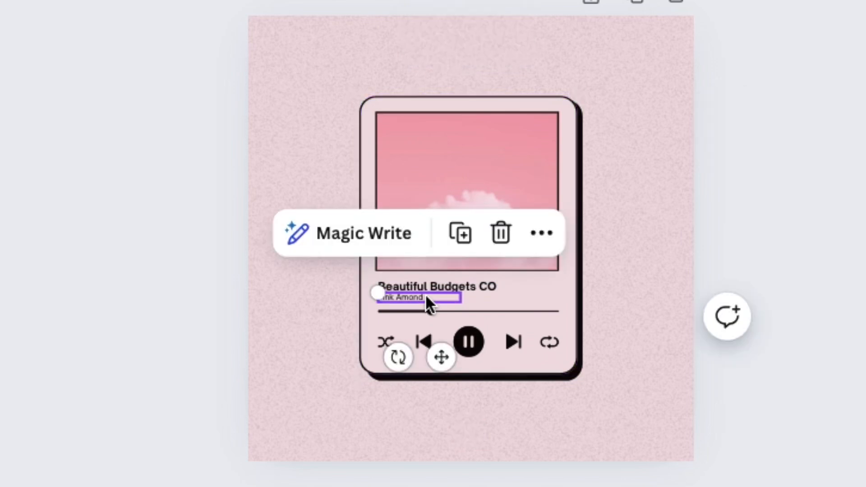
double_click(426, 296)
text(Mag)
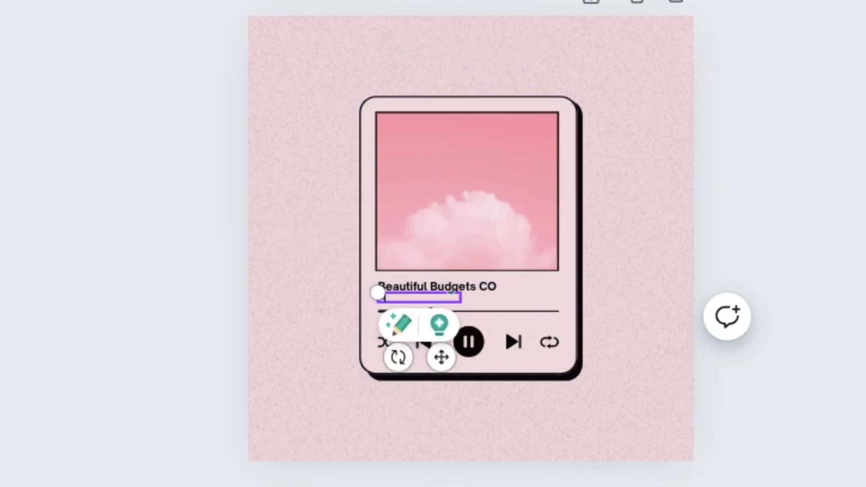
text(netic Bookmarks)
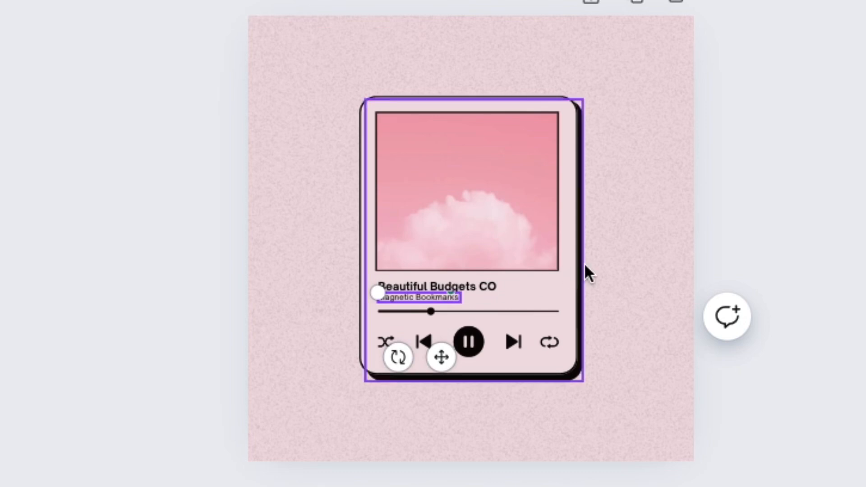
click(622, 276)
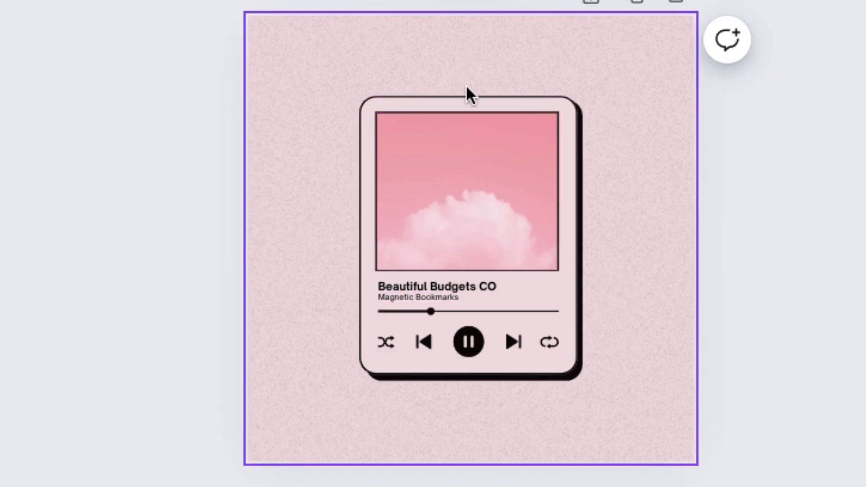
Return to the template list and undo the playlist text edits and the applied template until the page is blank
click(535, 142)
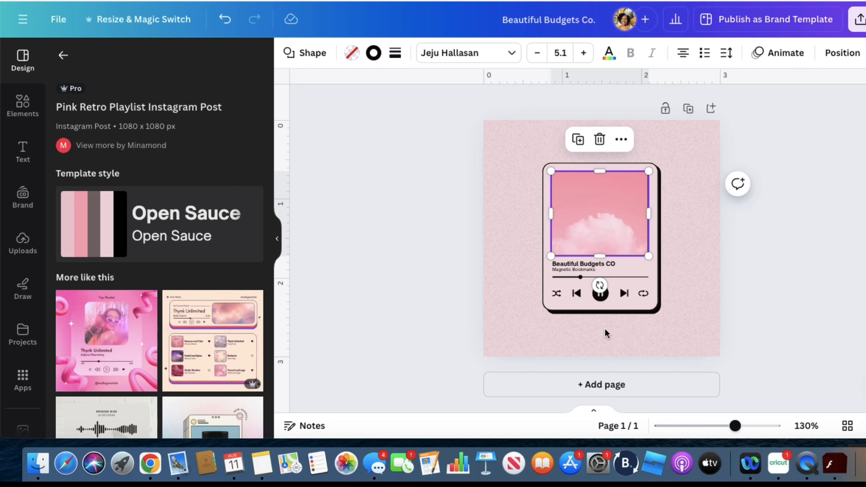
click(63, 55)
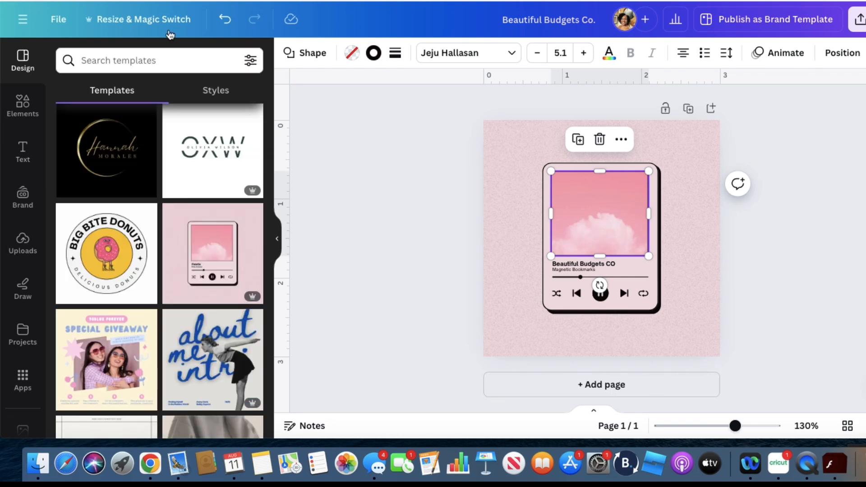
click(222, 20)
click(221, 20)
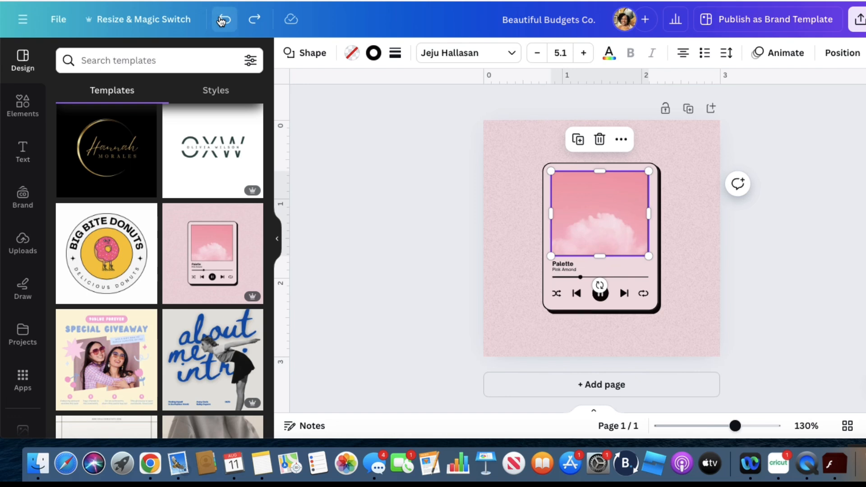
click(222, 20)
click(222, 20)
click(256, 20)
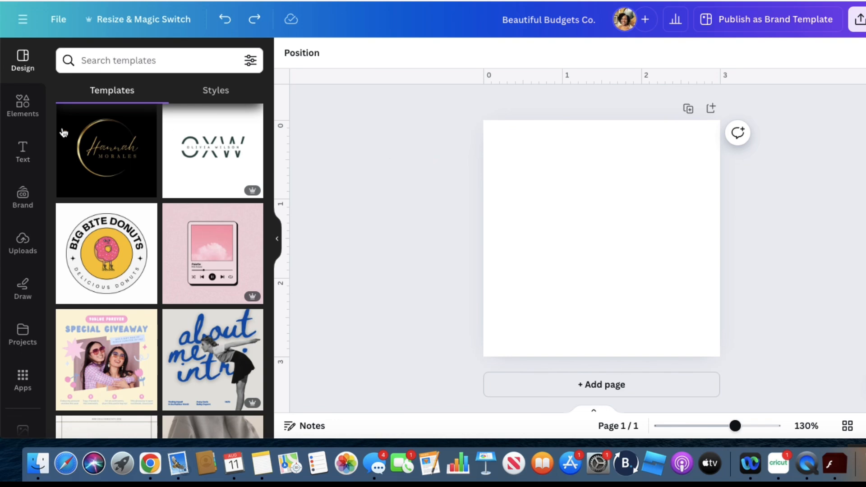
Set the blank page's background to a custom solid cream colour, #FAEFDE
click(23, 113)
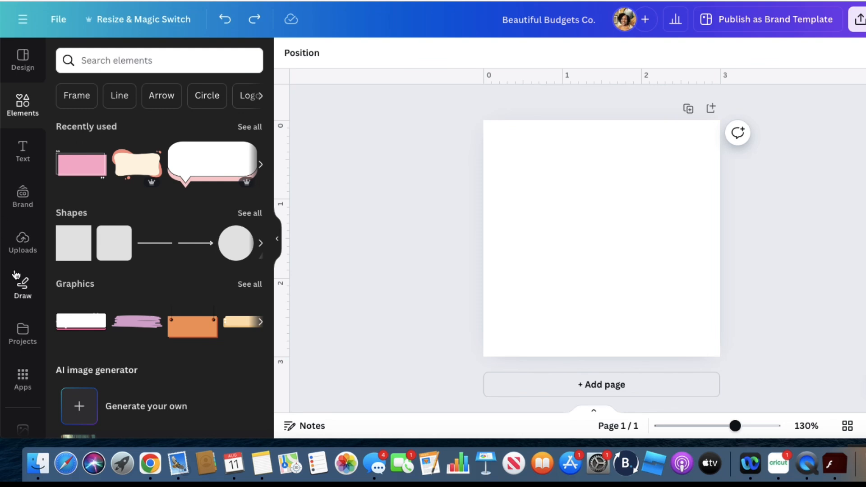
scroll(18, 271, down, 5)
click(25, 327)
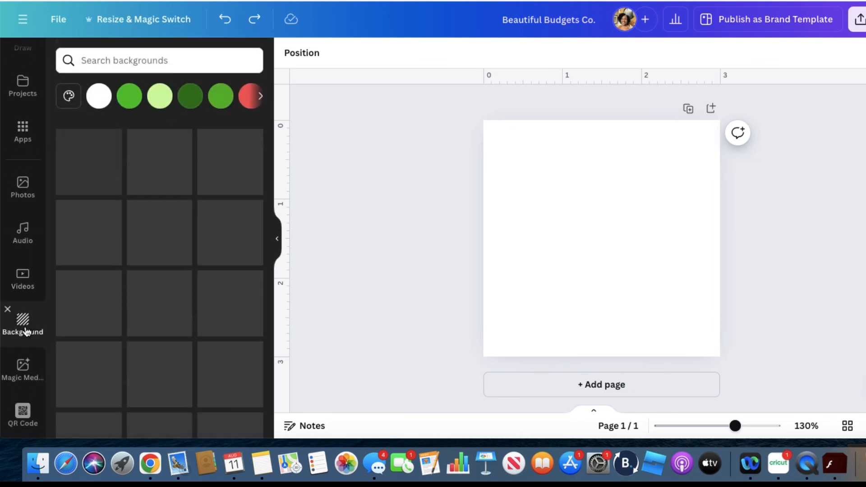
click(68, 96)
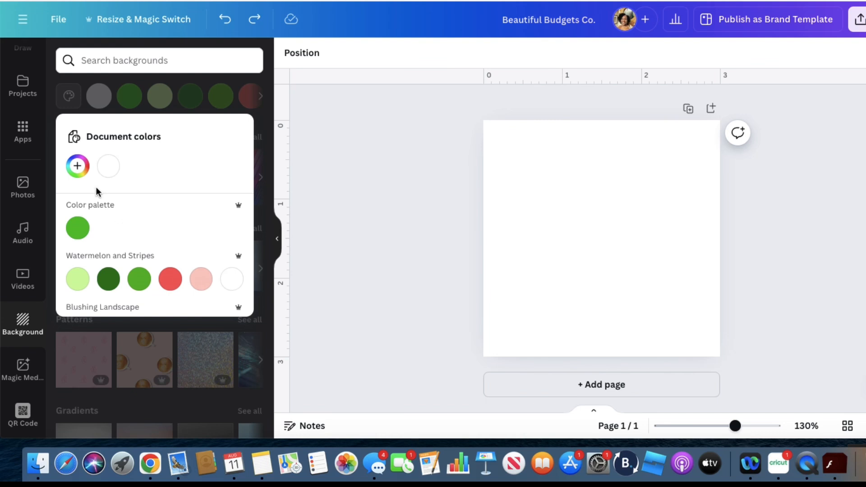
click(78, 166)
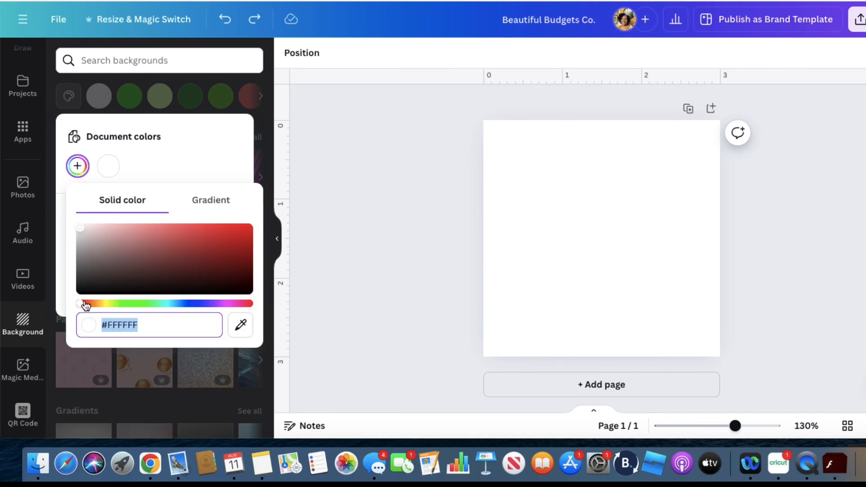
drag(83, 305, 96, 307)
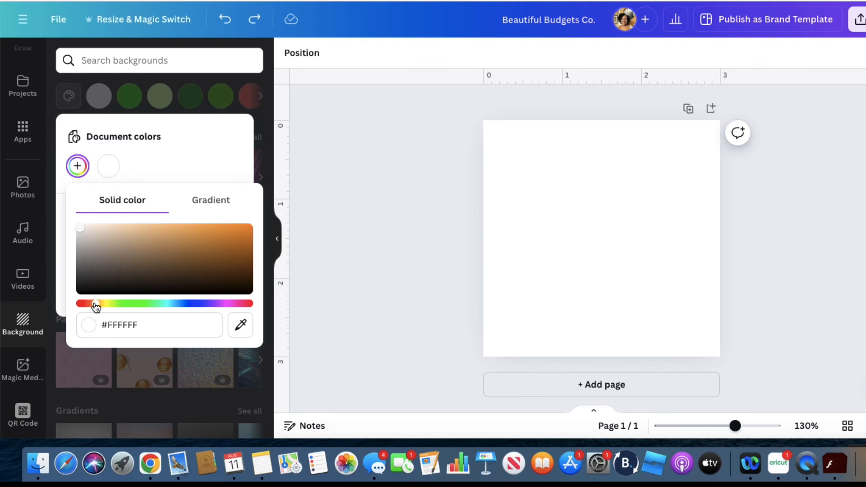
drag(80, 227, 96, 228)
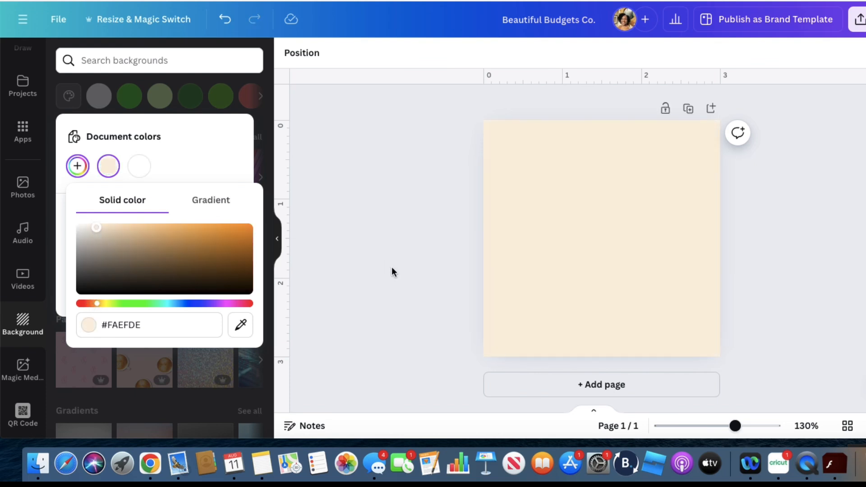
click(613, 258)
click(620, 262)
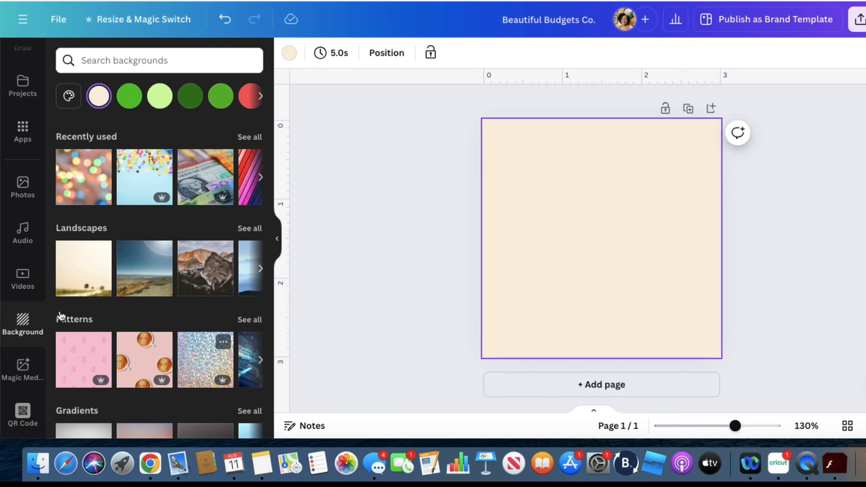
Add a square shape and stretch it on all four sides to cover the whole 3 × 3 in page
scroll(43, 242, up, 5)
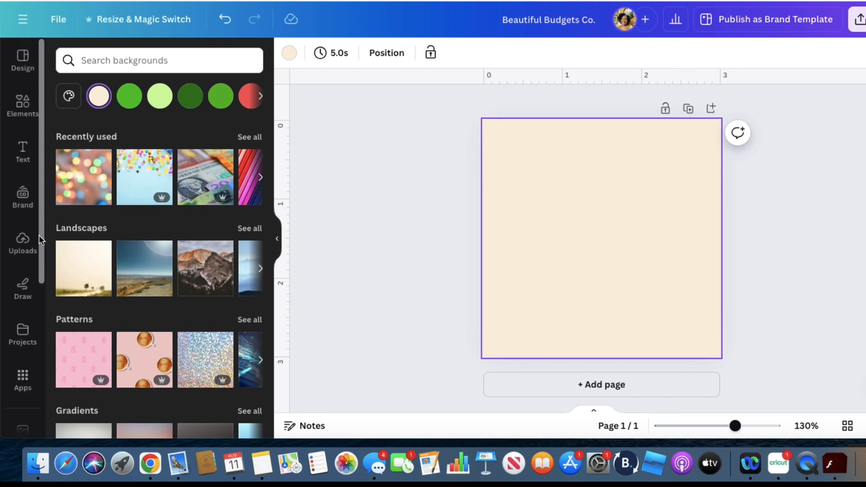
click(21, 108)
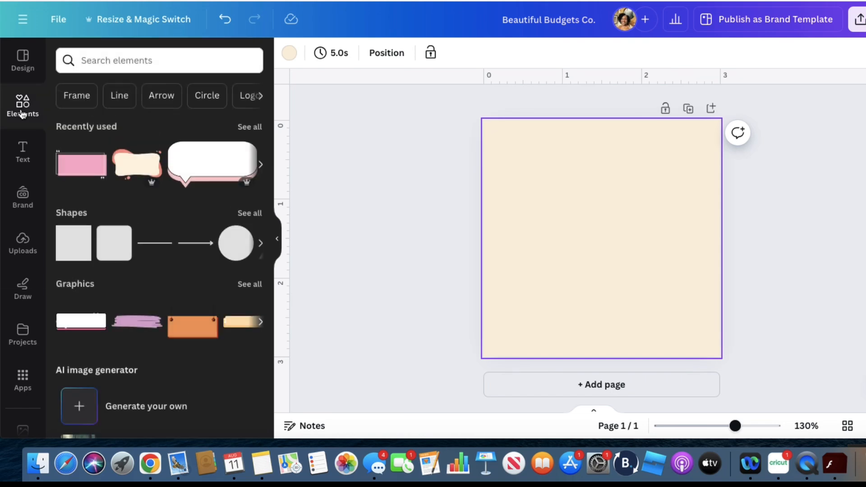
click(70, 253)
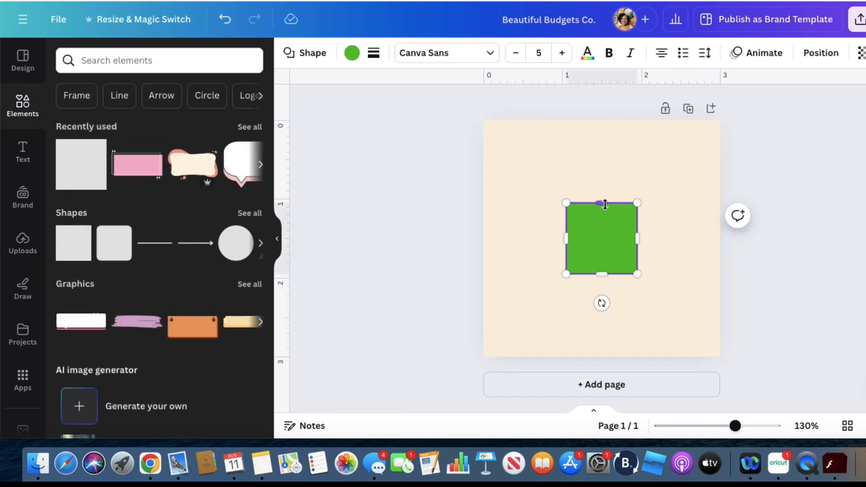
drag(604, 203, 603, 120)
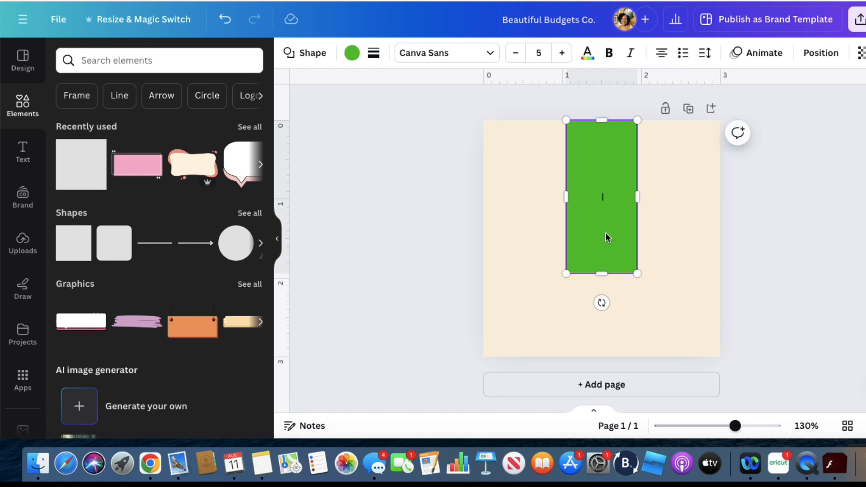
drag(601, 273, 601, 356)
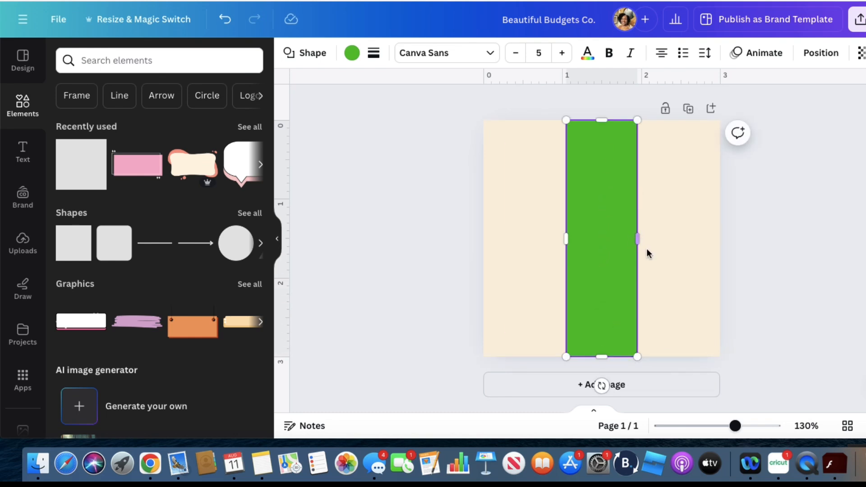
drag(640, 242, 719, 248)
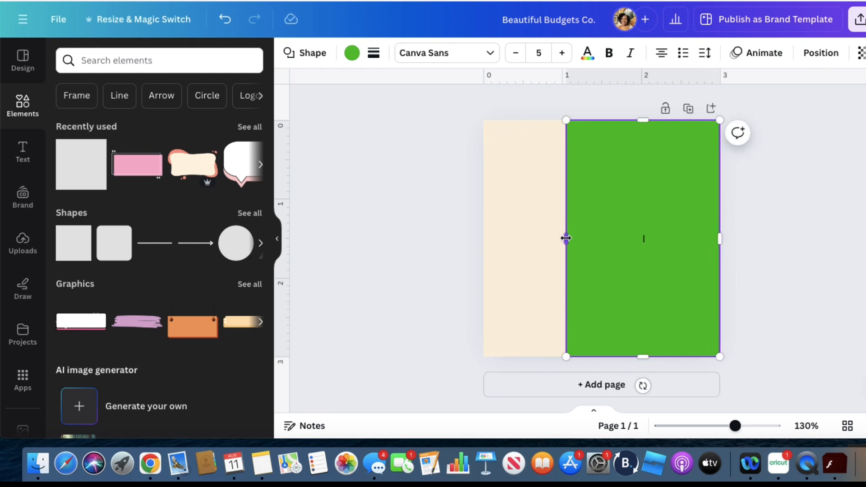
drag(565, 238, 483, 238)
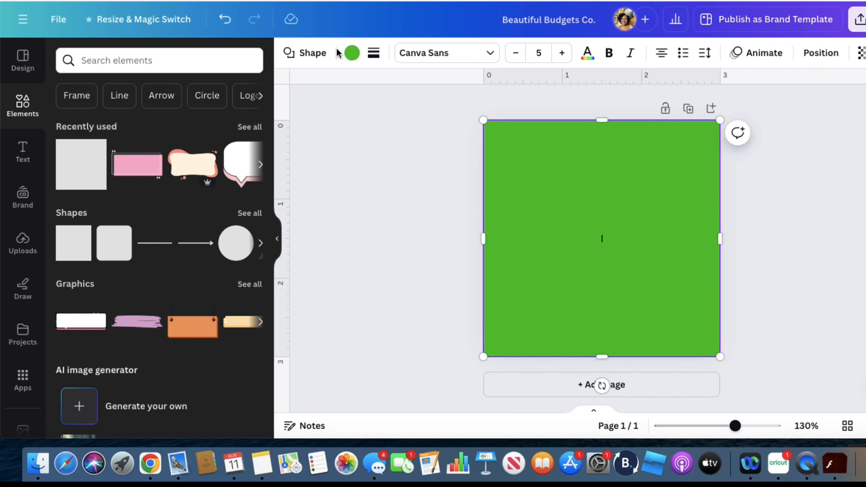
Recolour the page-sized square with a lighter custom cream fill, #F8F3EB
click(351, 53)
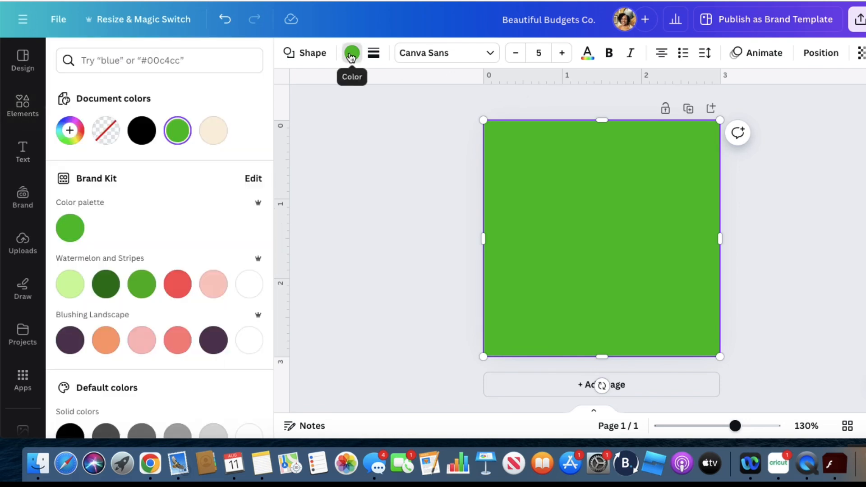
click(219, 135)
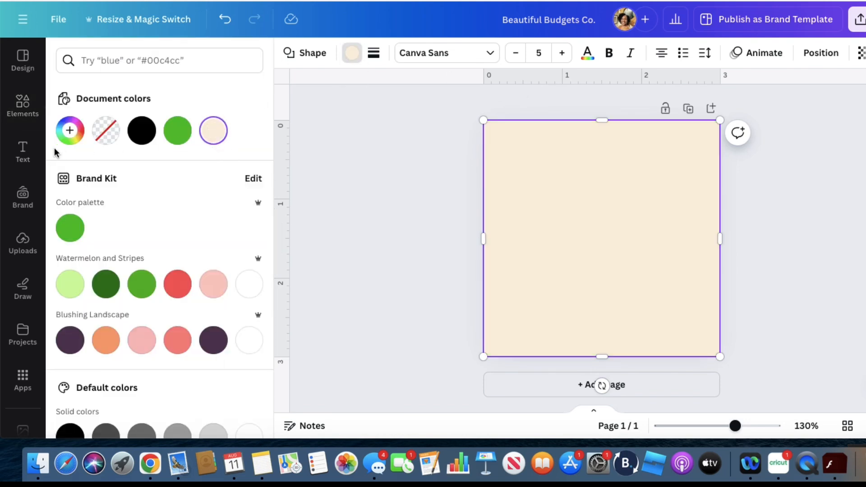
click(70, 132)
click(83, 195)
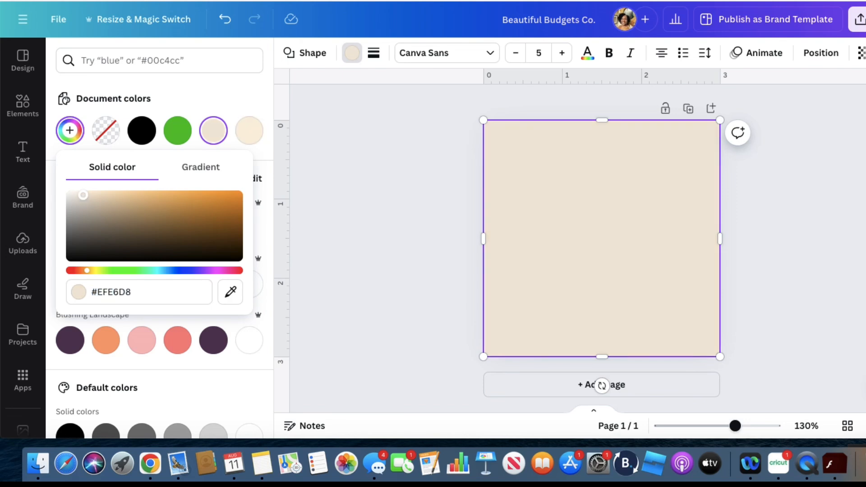
drag(83, 194, 75, 194)
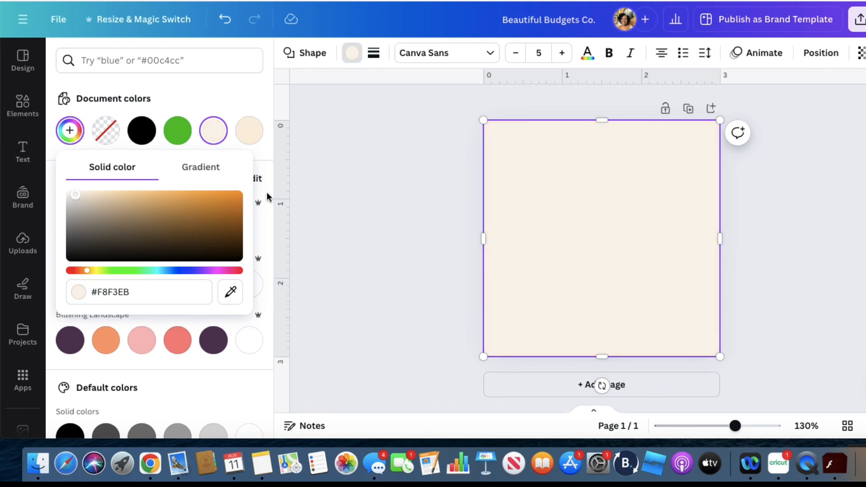
key(Escape)
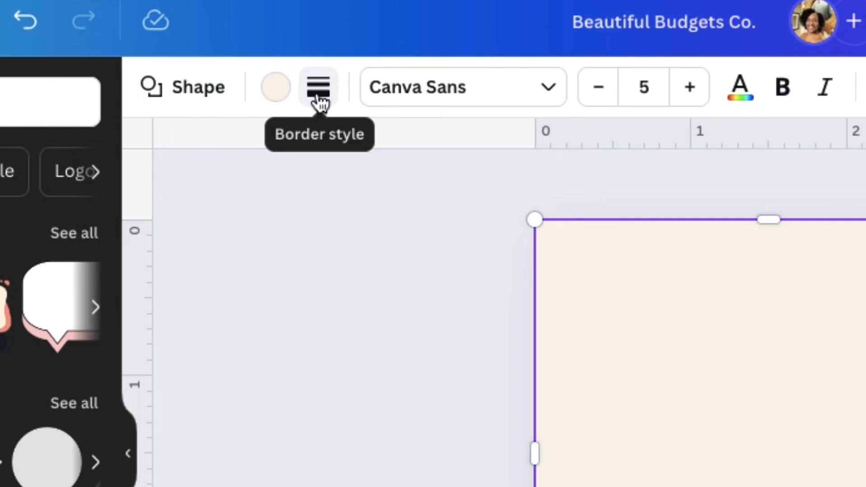
Give the cream square a solid border with a weight of 15
click(319, 100)
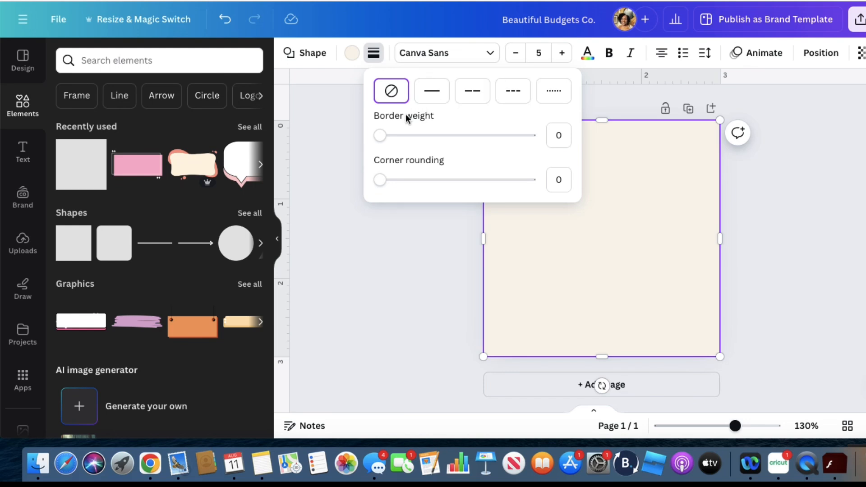
click(380, 135)
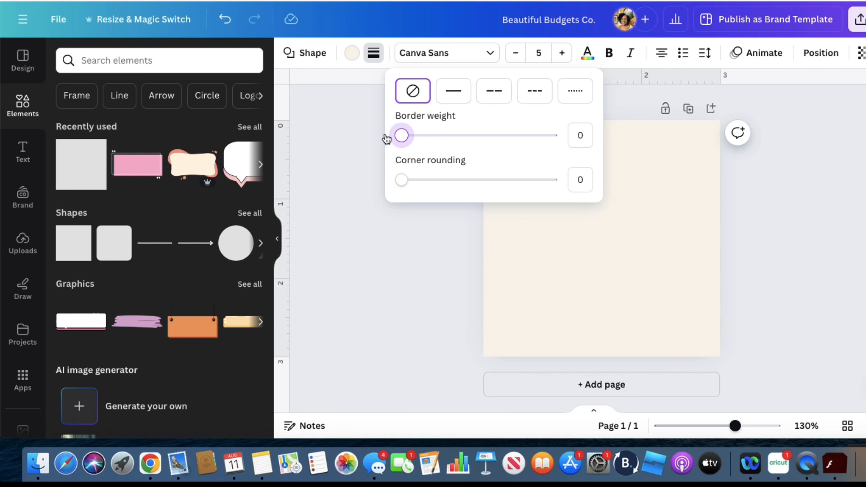
drag(396, 140, 402, 141)
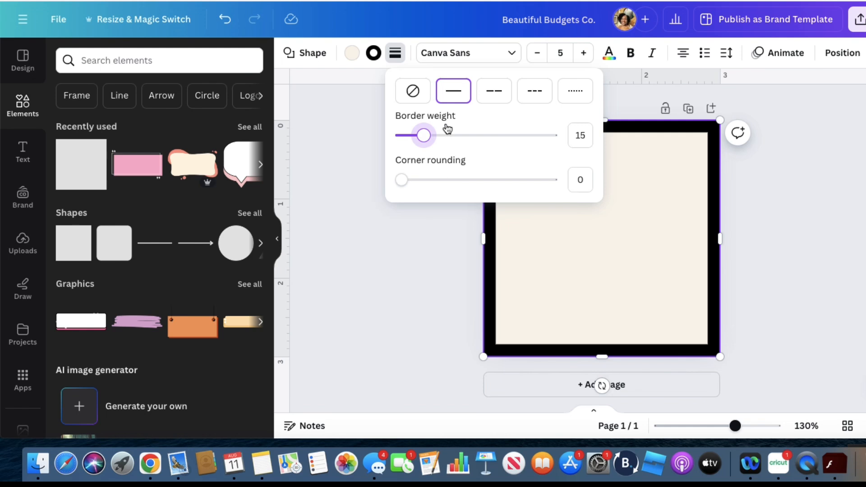
click(440, 271)
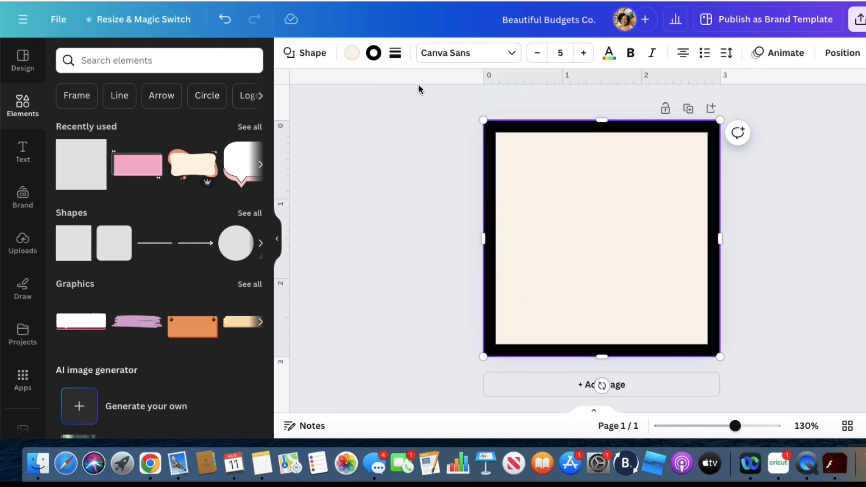
Change the square's border to a custom solid pink, #E8A2BB, and deselect the square
click(374, 53)
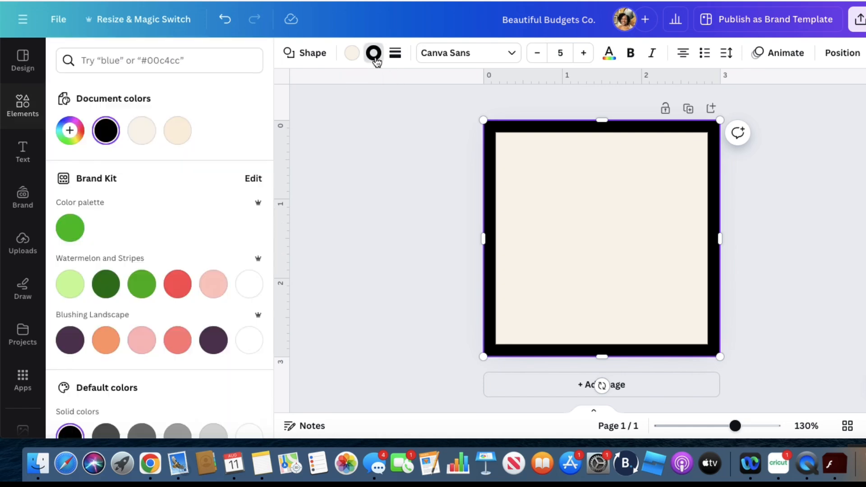
click(71, 130)
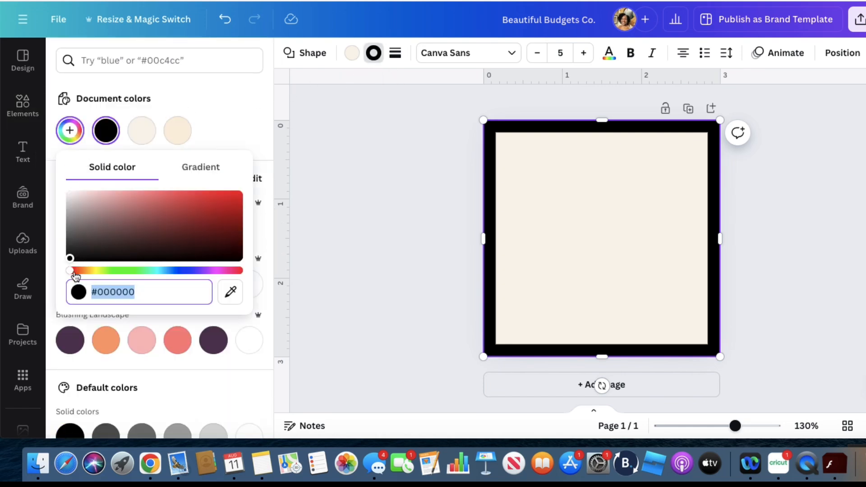
drag(73, 273, 221, 281)
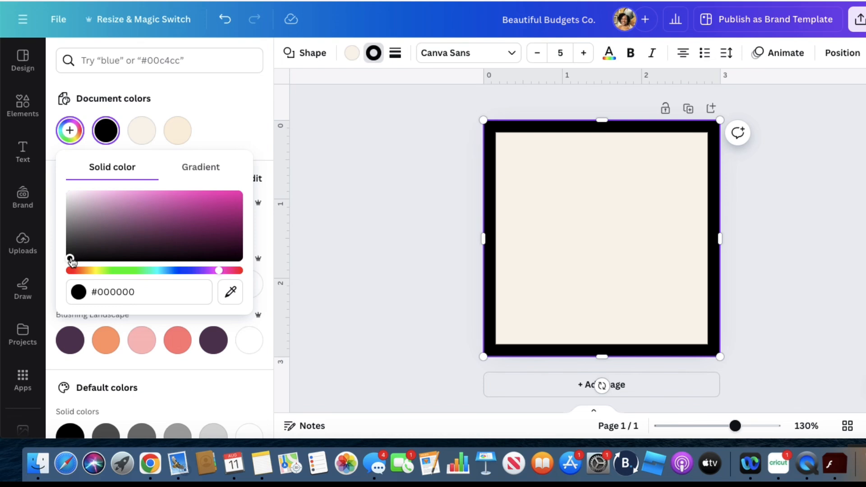
drag(70, 258, 119, 197)
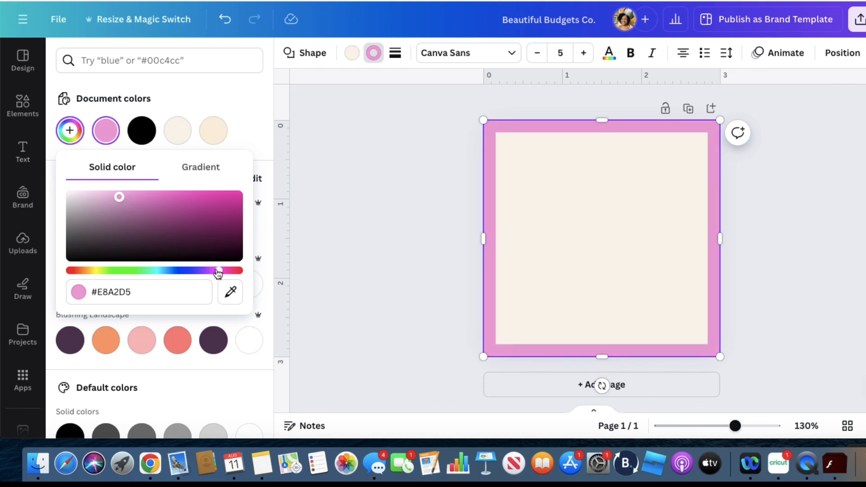
drag(220, 272, 229, 273)
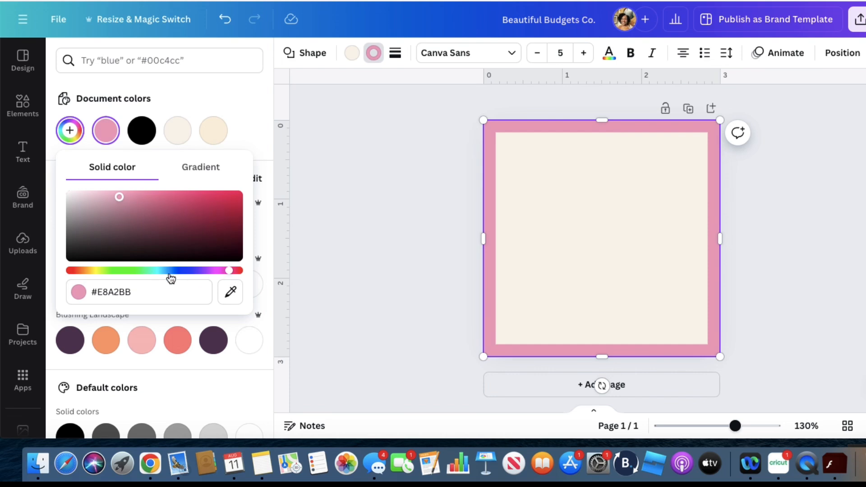
key(Escape)
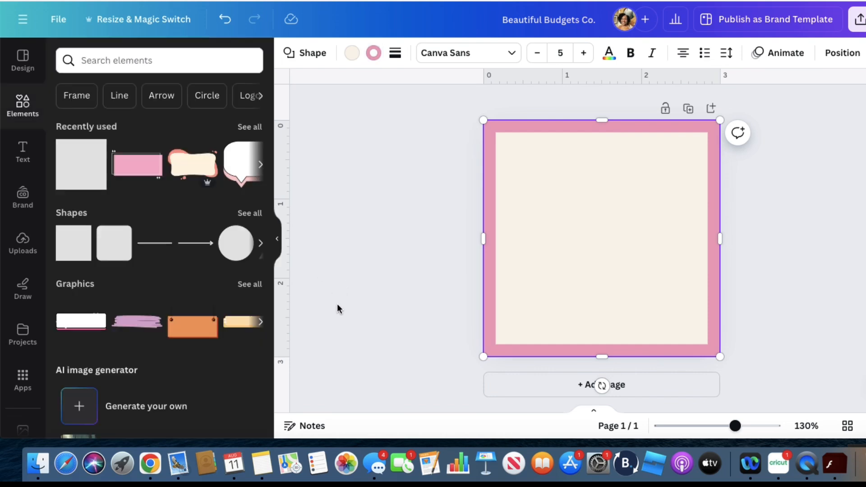
click(815, 277)
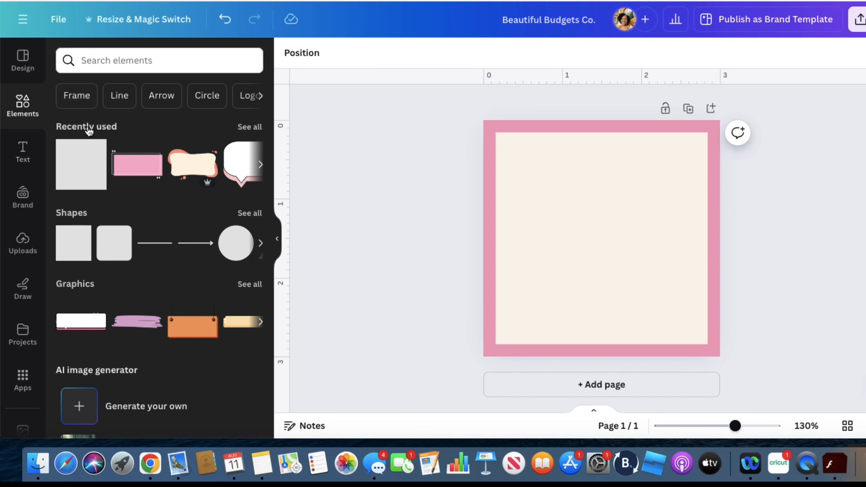
Add another square shape and reshape it into a banner spanning the full width of the page's top edge
click(82, 256)
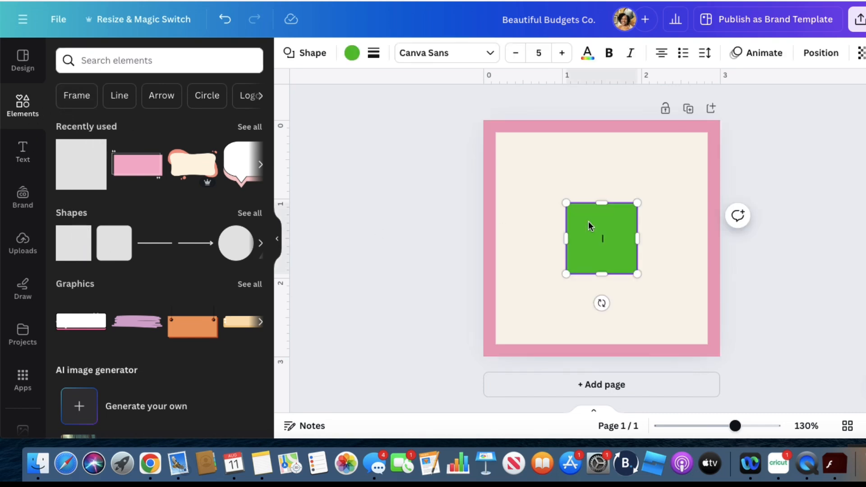
drag(599, 270, 720, 143)
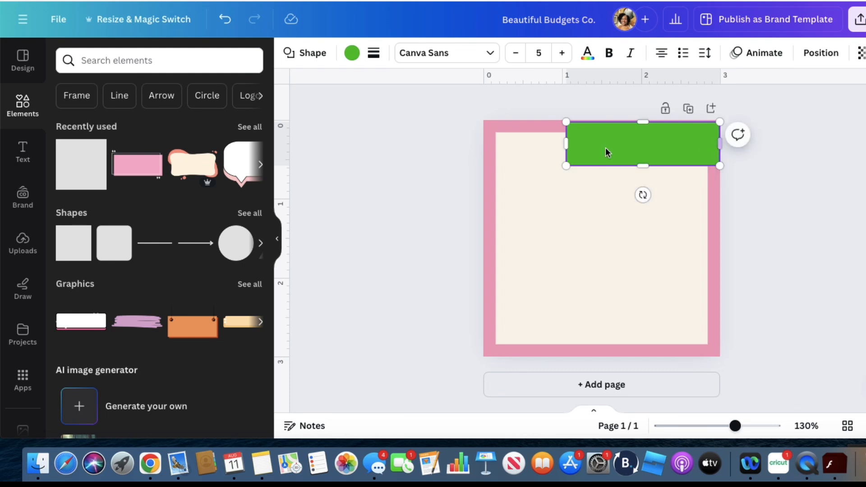
drag(567, 143, 484, 142)
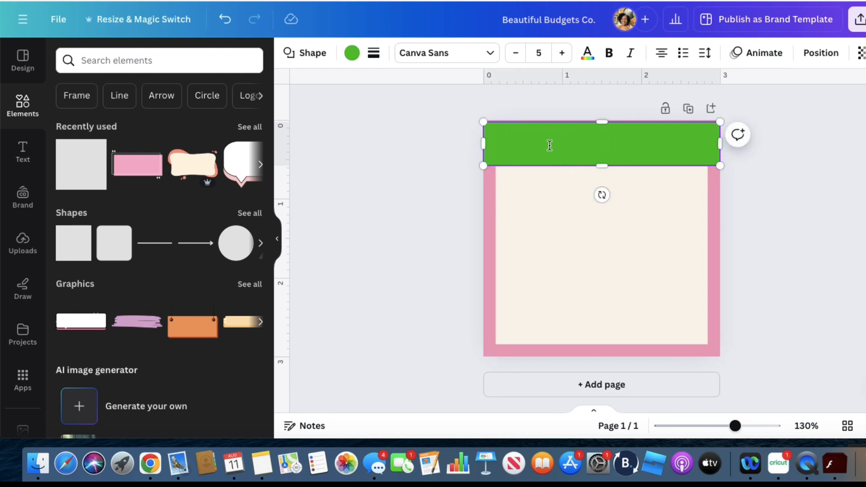
Recolour the banner with the document pink #E8A2BB and extend its lower edge to a height of about 0.7 in
click(352, 54)
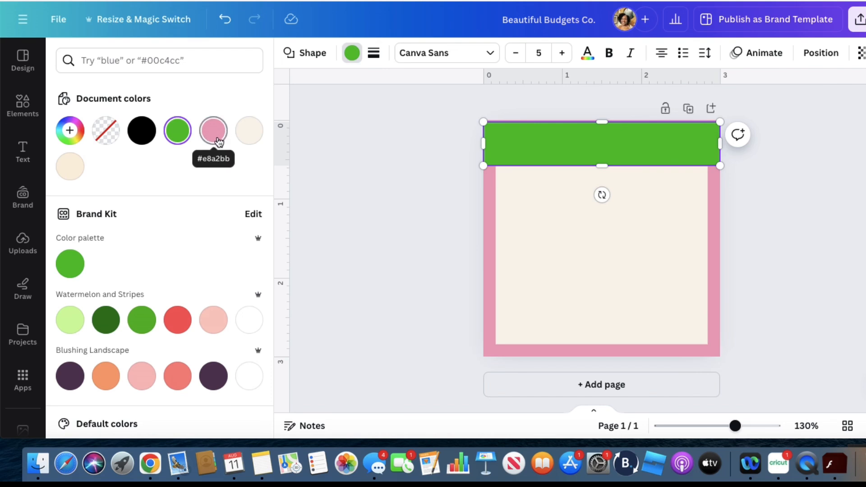
click(219, 143)
click(390, 175)
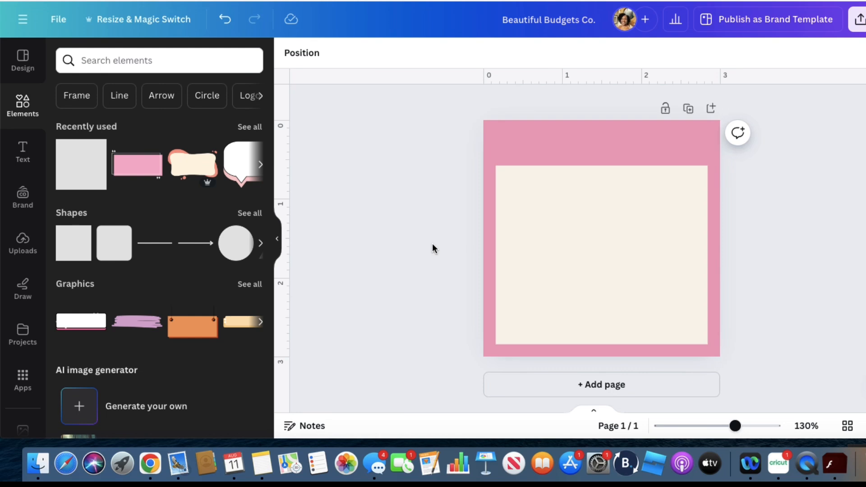
click(602, 153)
drag(601, 167, 603, 174)
click(407, 216)
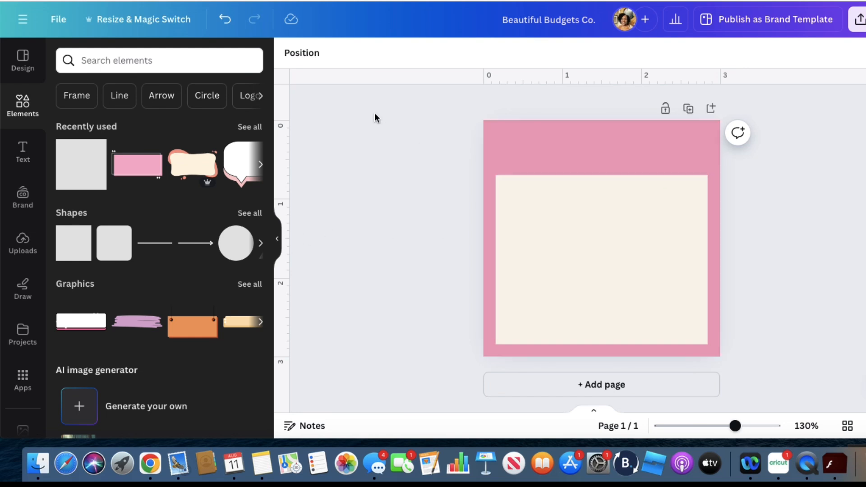
Search the element graphics for "dots" and add the scattered graphic of mixed-size dots to the page
click(89, 60)
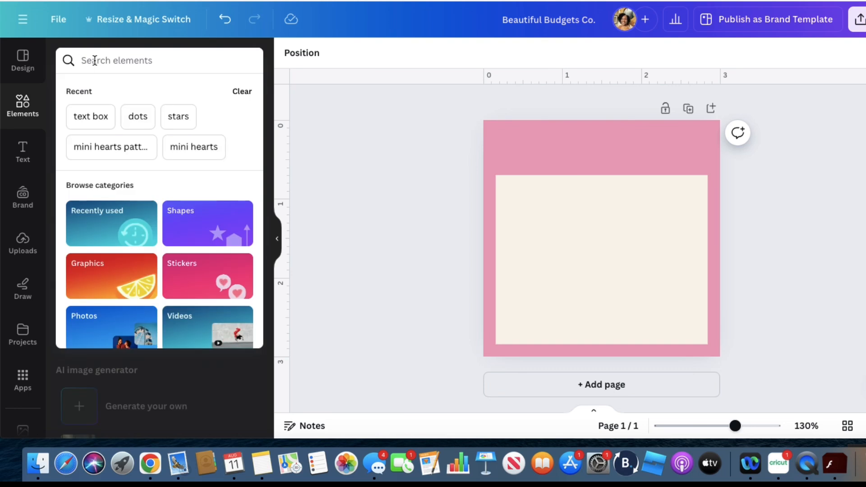
text(dots)
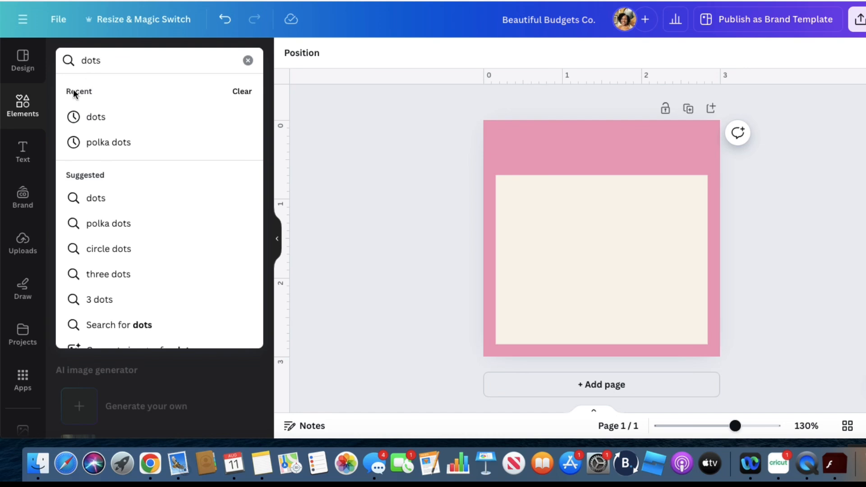
click(100, 120)
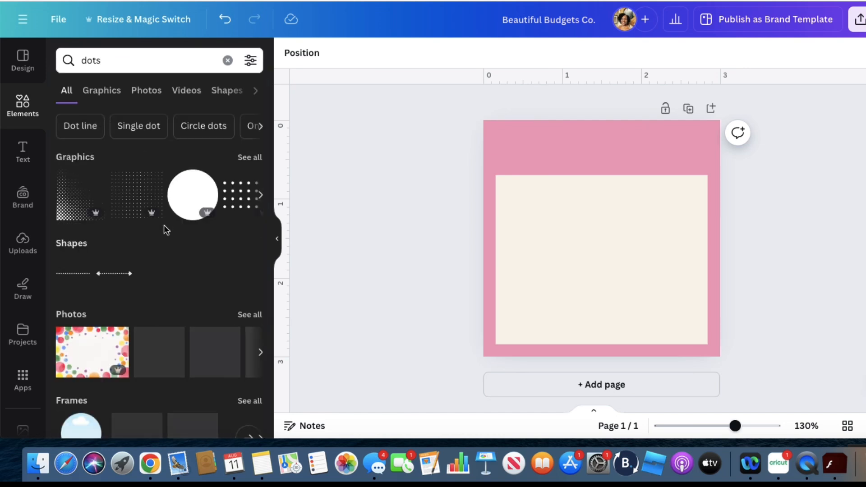
scroll(165, 228, down, 2)
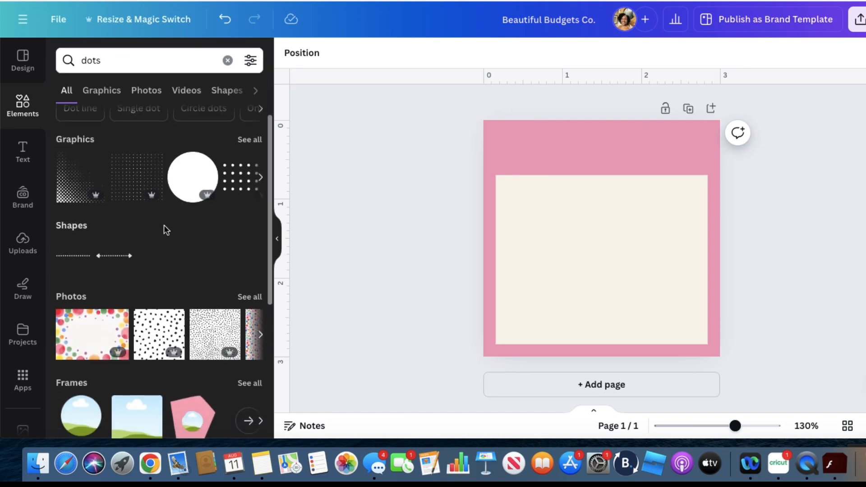
scroll(164, 228, up, 1)
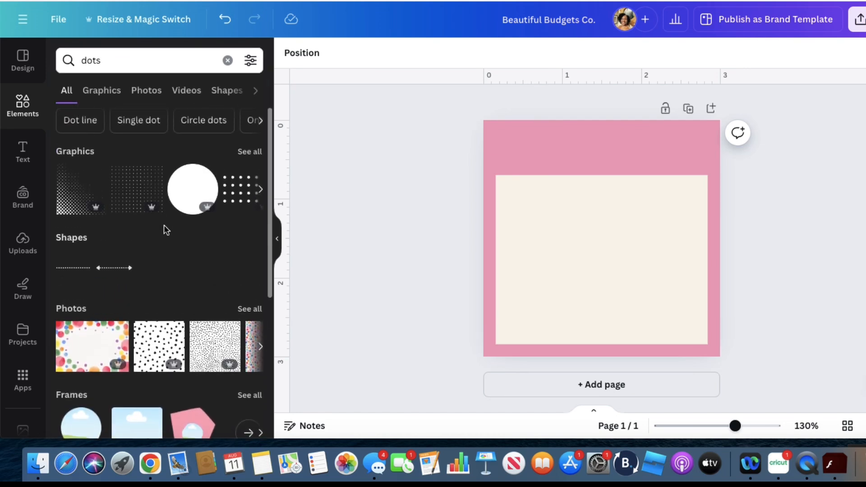
click(251, 157)
scroll(212, 215, down, 4)
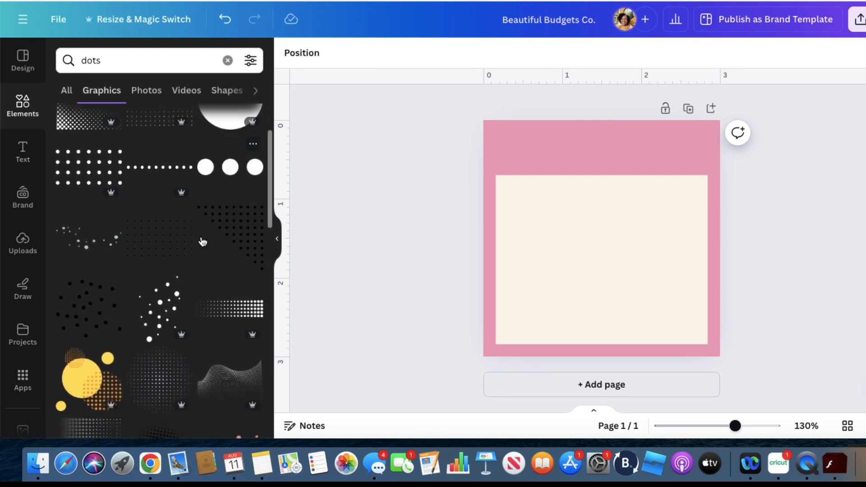
click(163, 312)
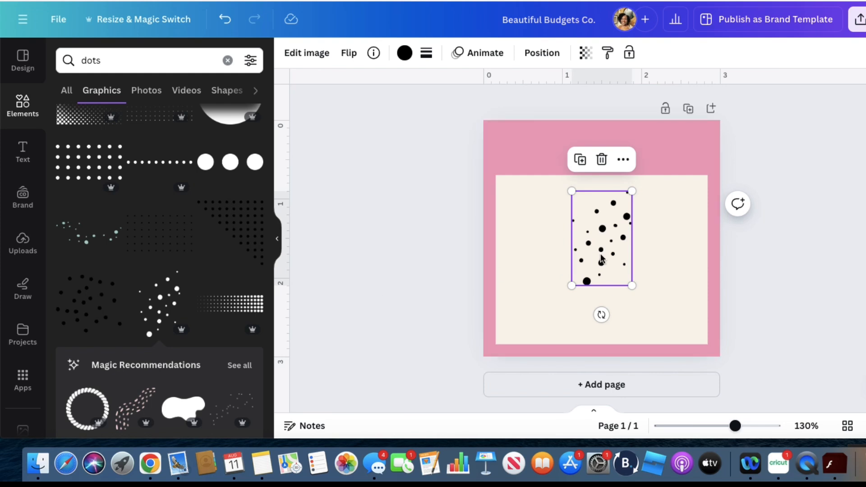
Rotate the dots graphic a quarter turn onto the right end of the pink banner and recolour it white
drag(600, 314, 482, 235)
drag(599, 243, 672, 146)
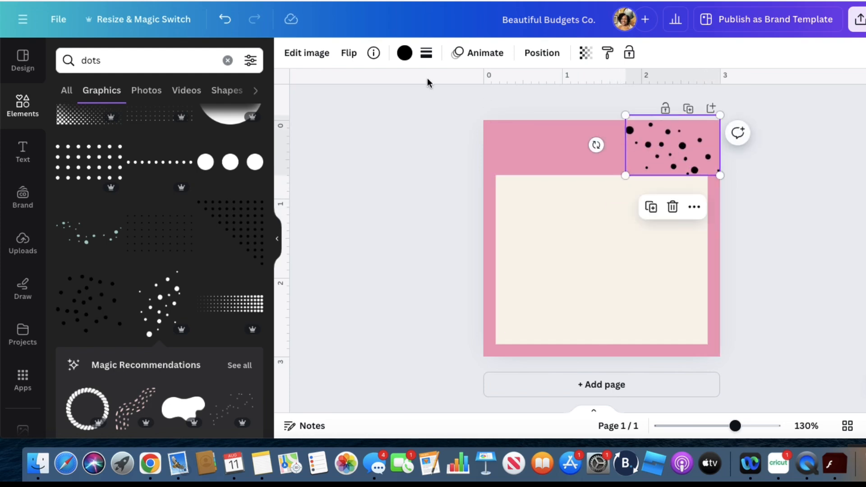
click(405, 53)
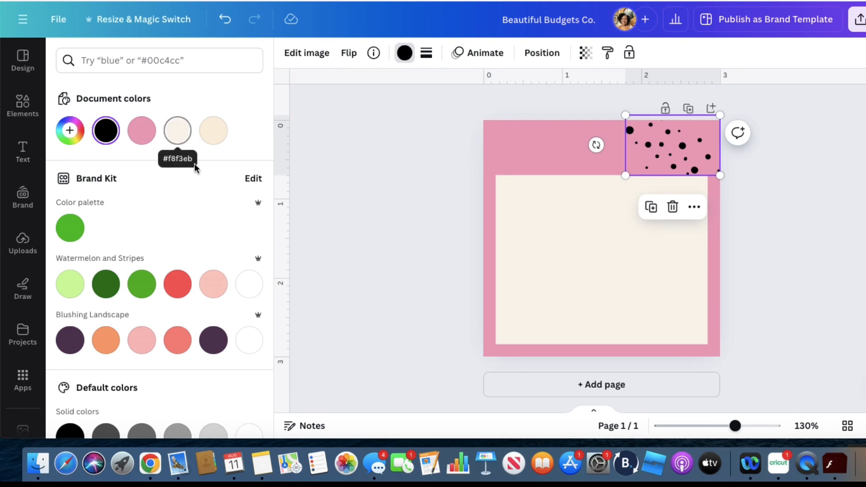
click(249, 341)
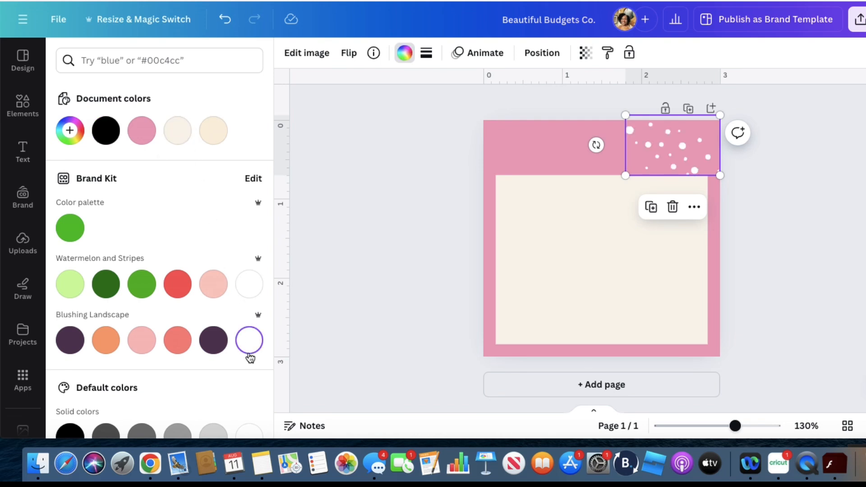
click(432, 238)
click(616, 266)
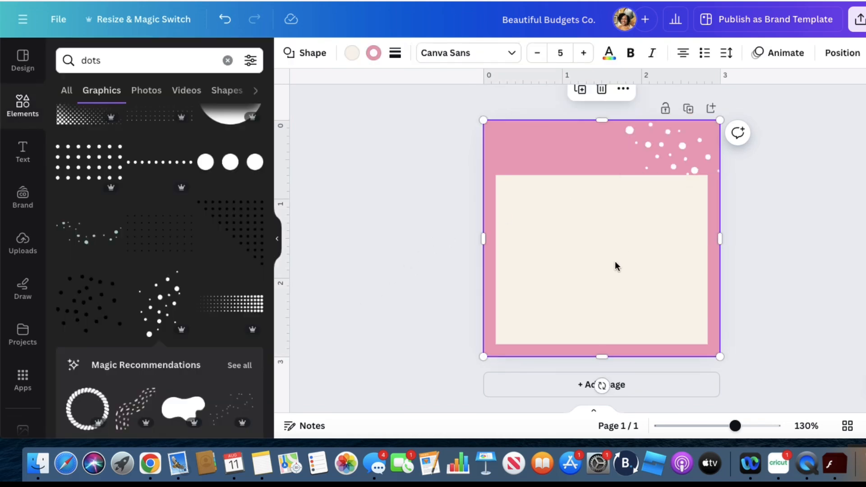
Duplicate the white dots graphic twice and line the copies up leftward to cover the rest of the banner
click(662, 154)
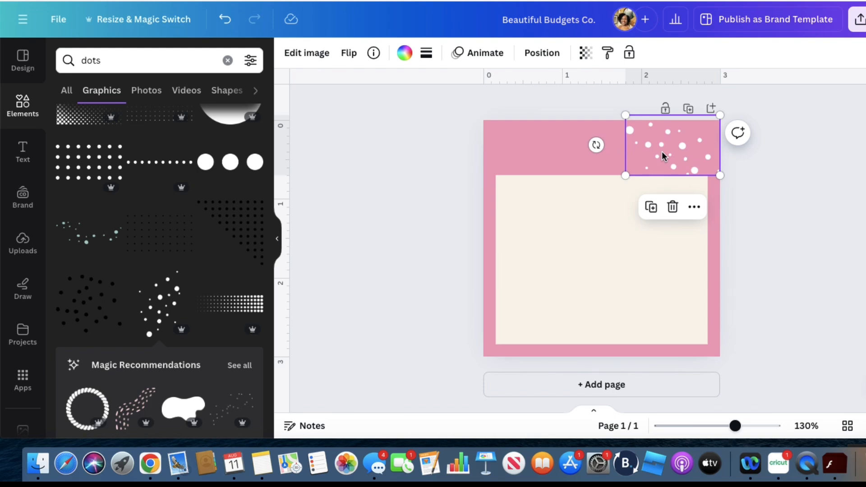
key(super+d)
drag(674, 171, 582, 163)
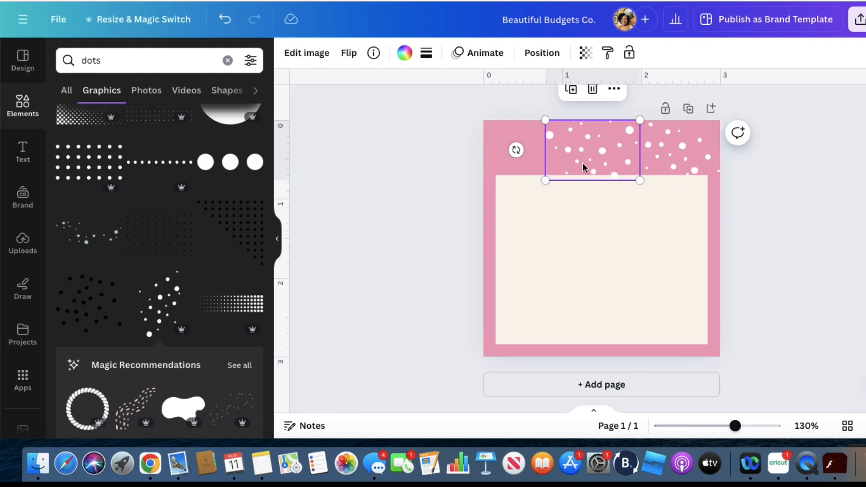
key(super+d)
drag(596, 192, 501, 163)
click(595, 240)
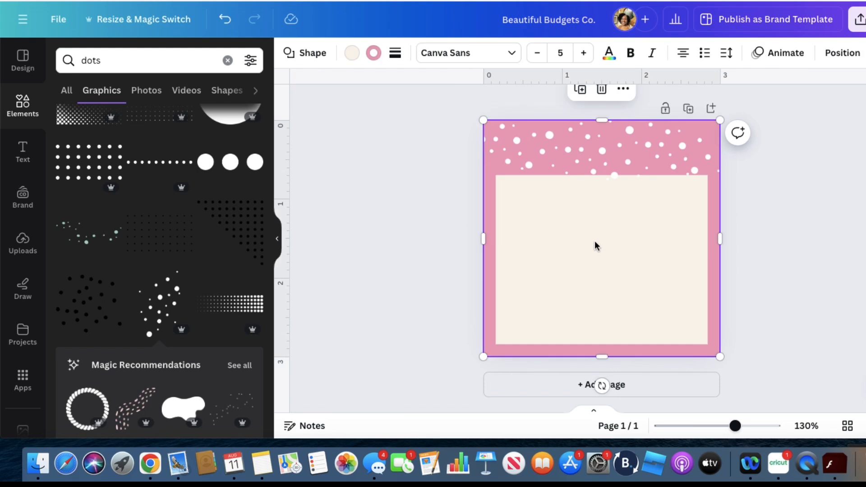
click(517, 160)
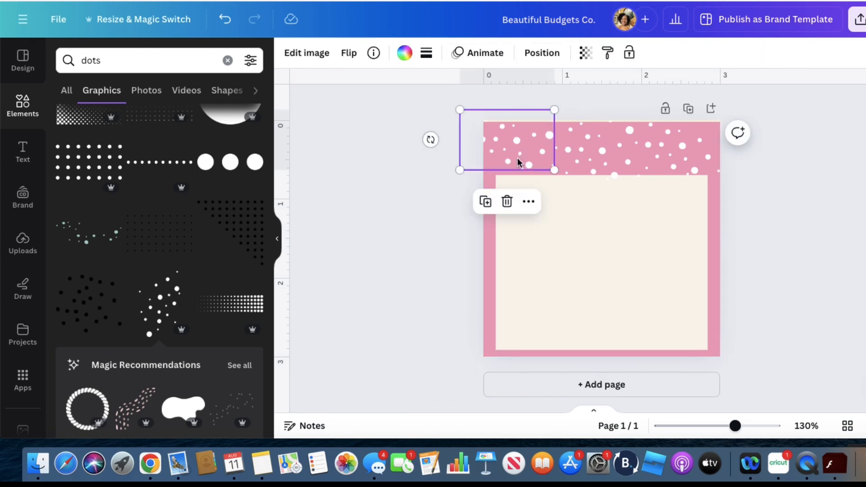
drag(516, 159, 517, 163)
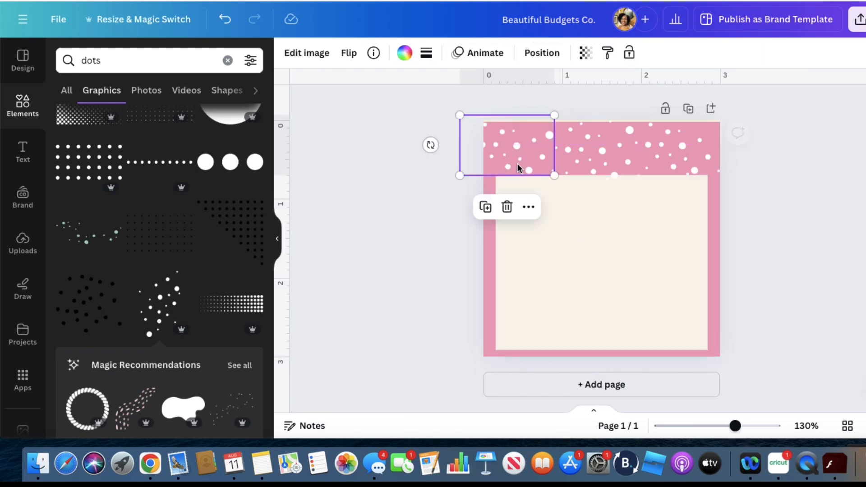
Extend the upper edge of the cream pink-bordered square to meet the top of the page, and deselect it
click(491, 226)
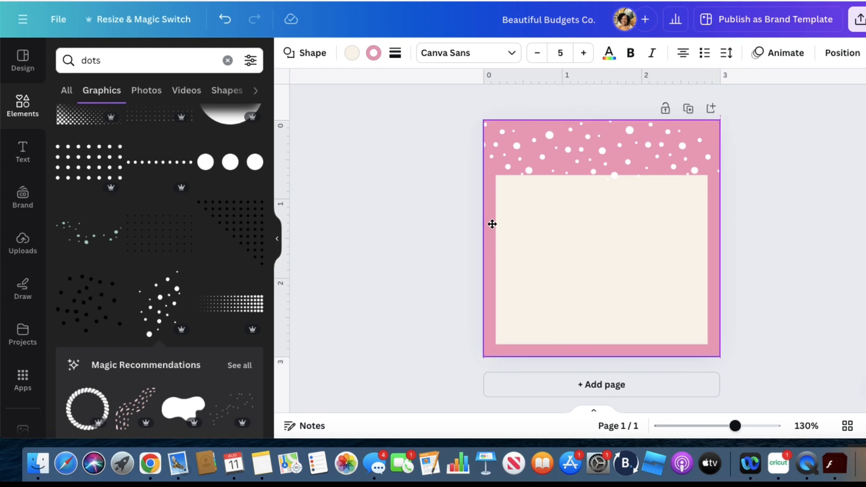
click(828, 235)
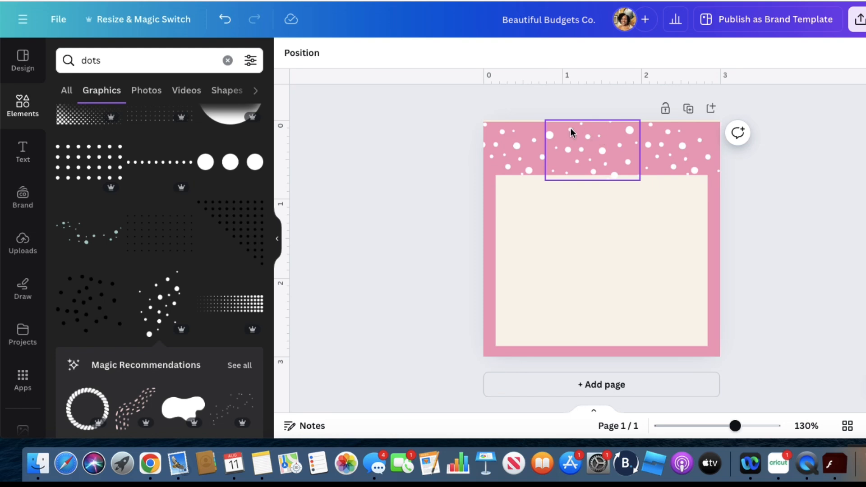
click(718, 290)
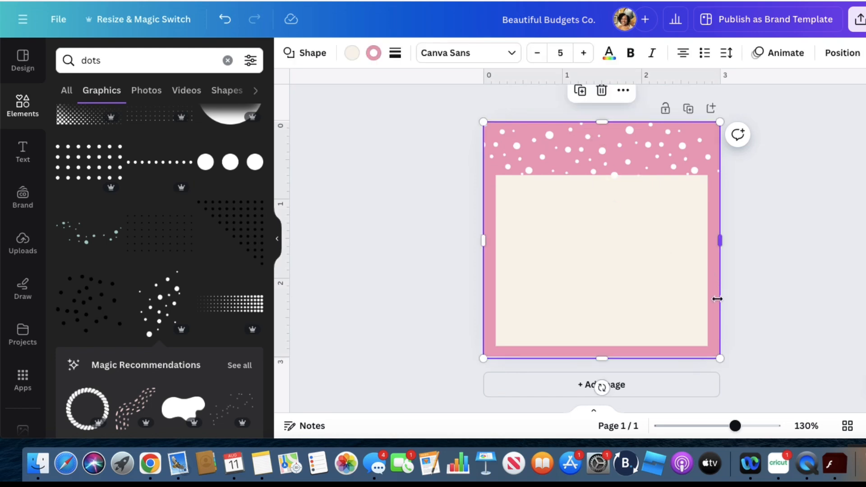
click(602, 121)
click(783, 213)
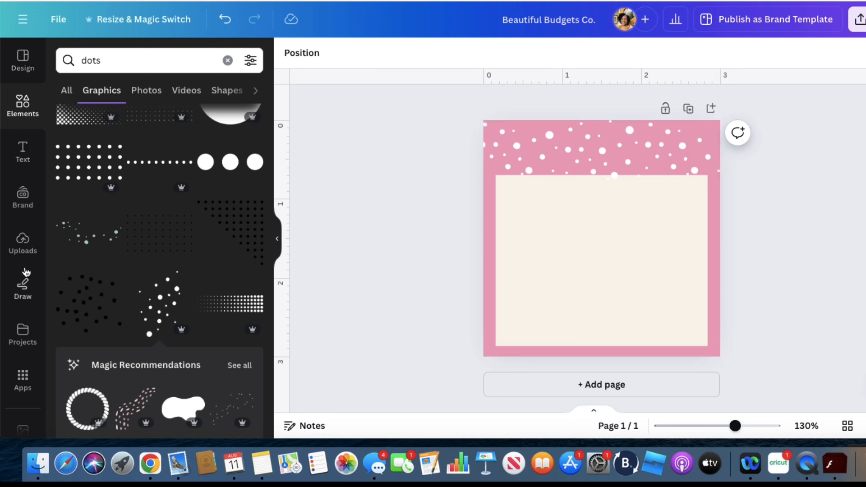
Add a text box reading "Magnetic Bookmark" on the cream area
click(26, 154)
click(127, 100)
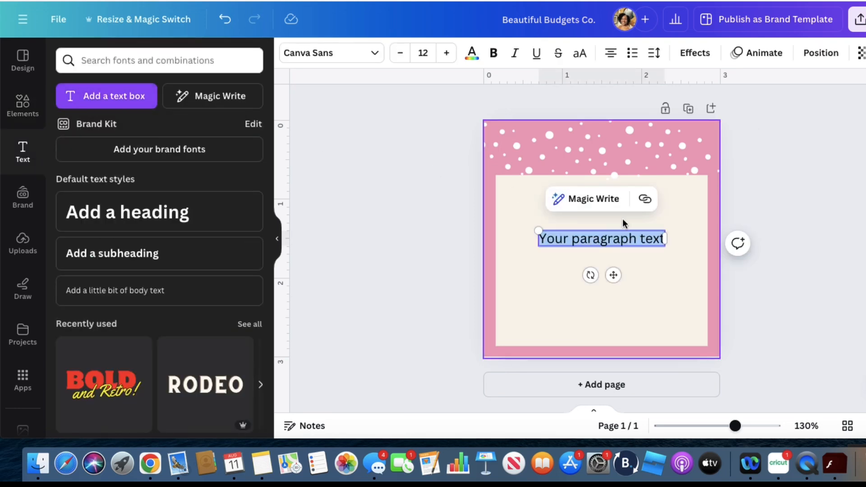
text(Magnet)
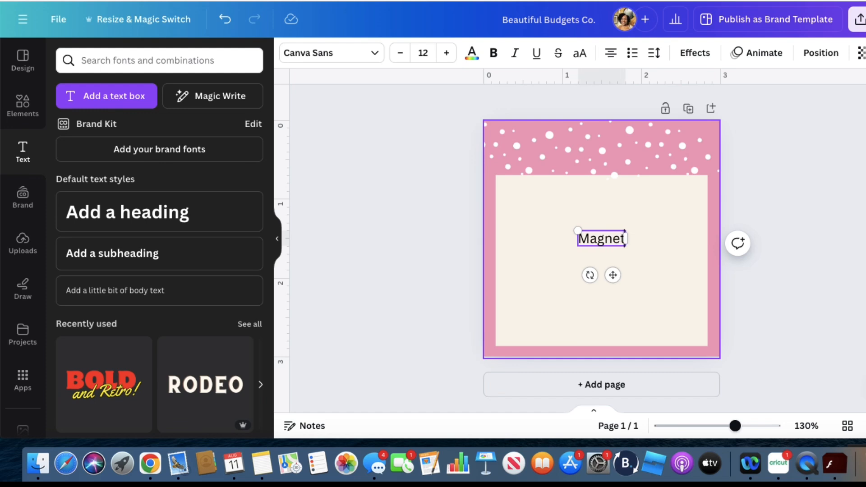
text(ic Book)
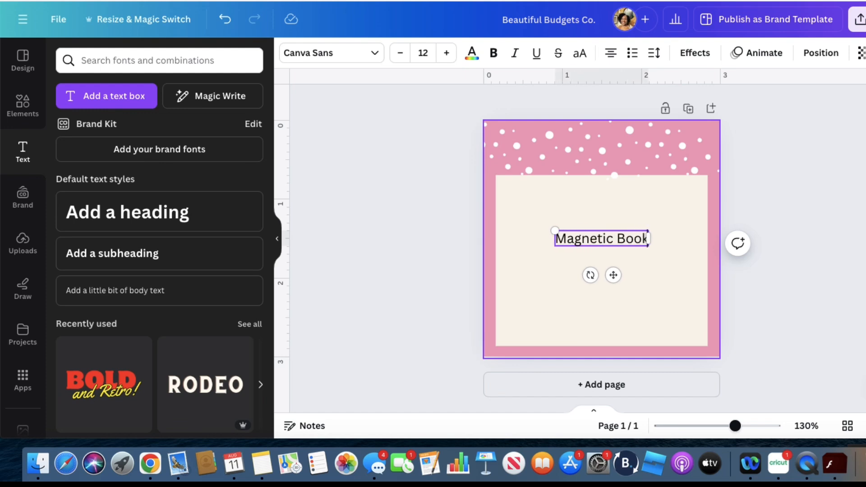
text(mark)
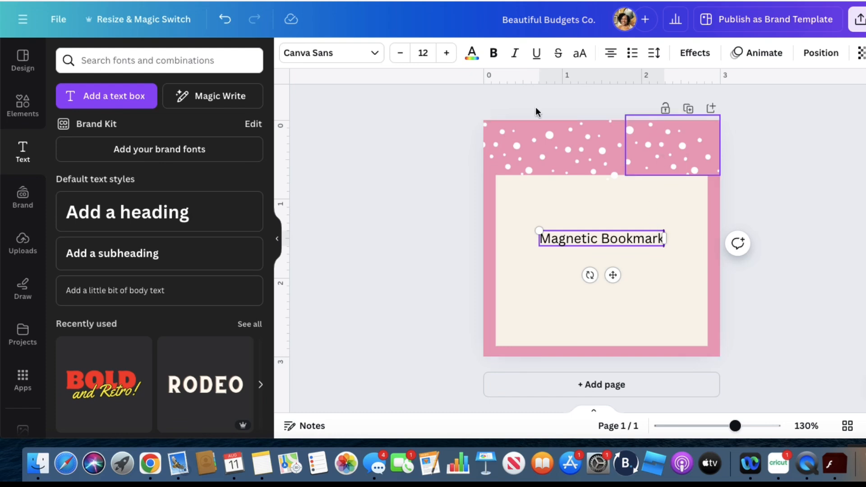
Set the "Magnetic Bookmark" text in the Sobiscuit font and change black to white throughout the design
click(372, 52)
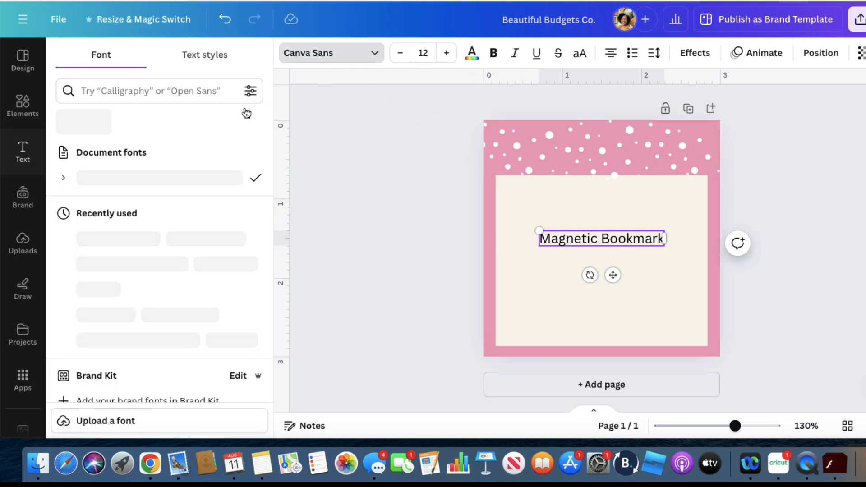
click(129, 264)
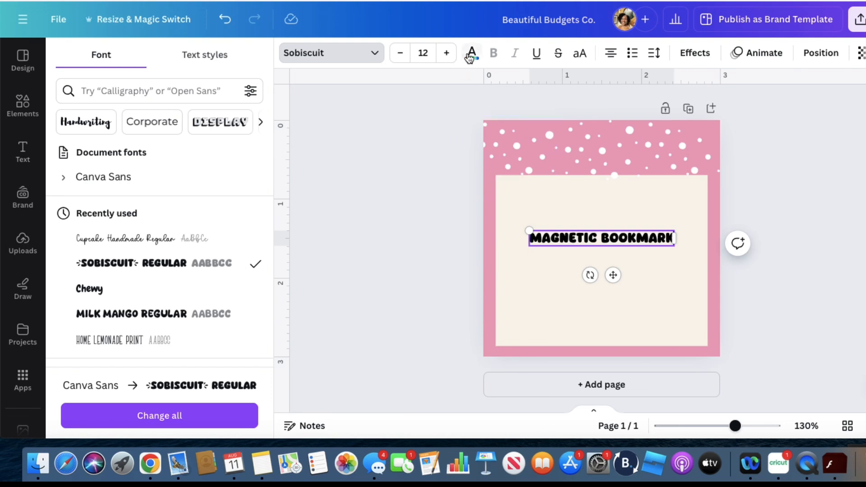
click(471, 54)
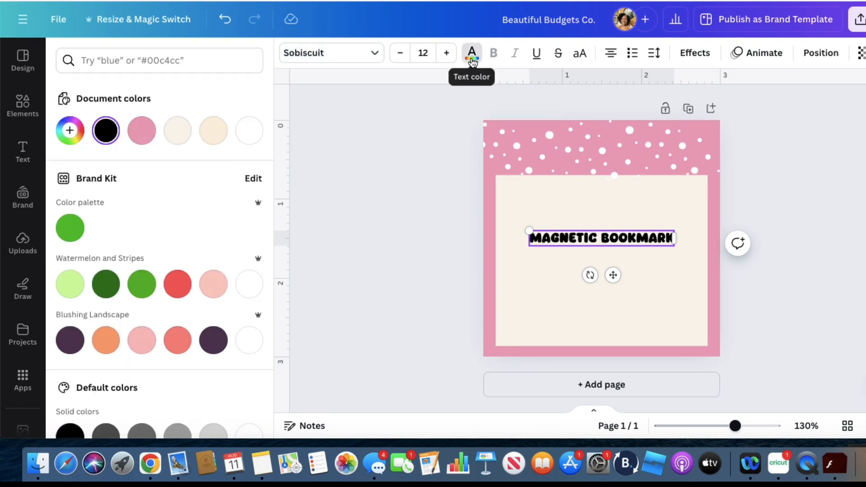
click(249, 130)
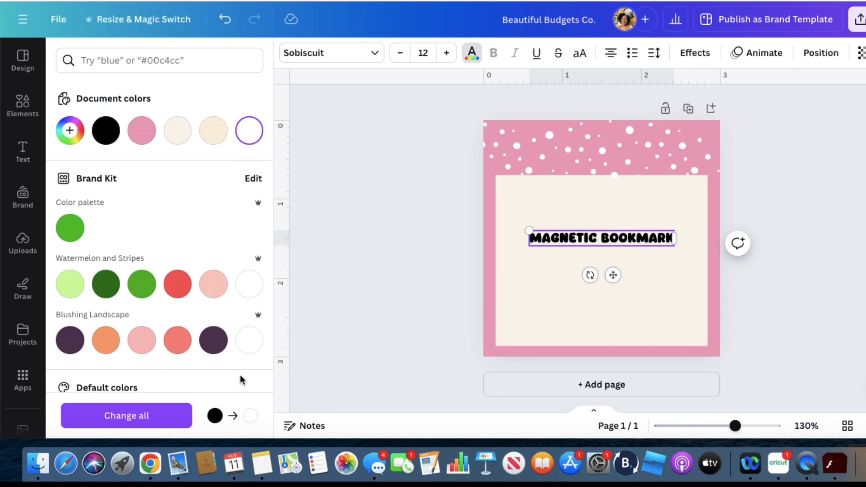
click(167, 426)
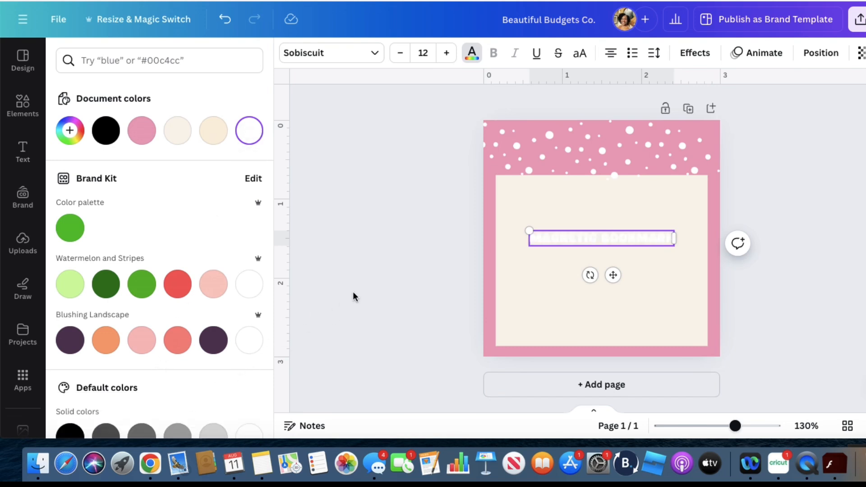
Apply an Outline effect to the "Magnetic Bookmark" text in black (#000000) with a thickness of 127
click(697, 59)
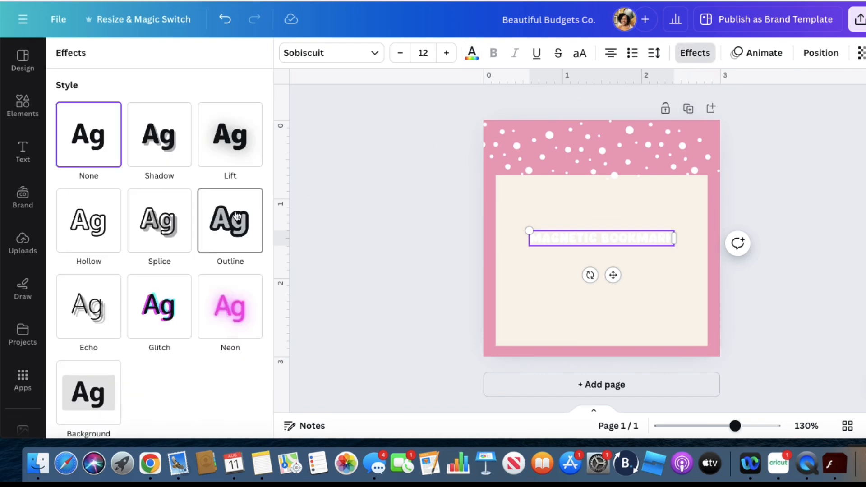
click(230, 225)
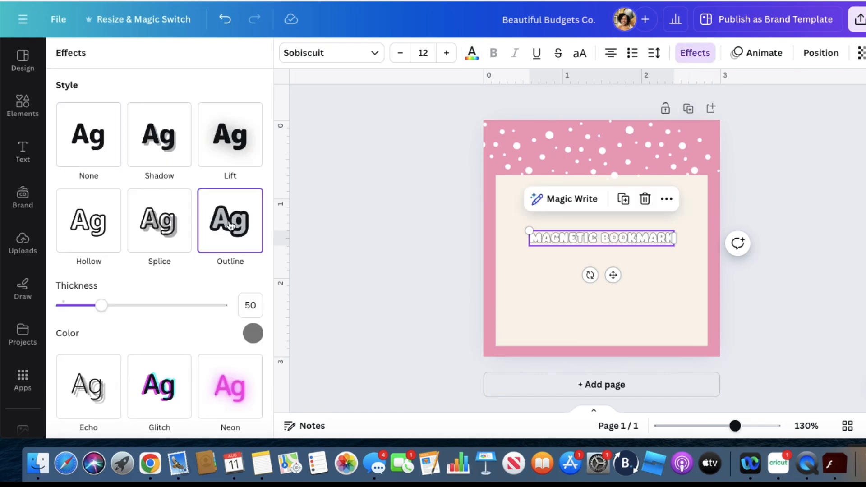
click(253, 334)
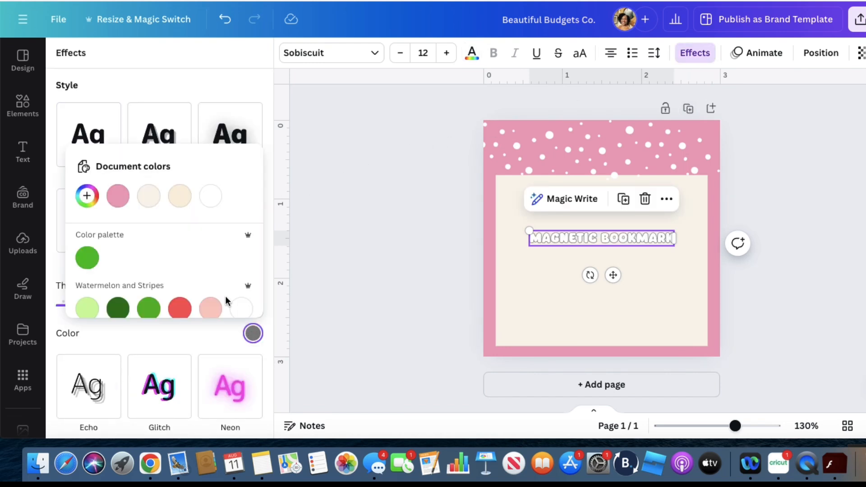
click(87, 195)
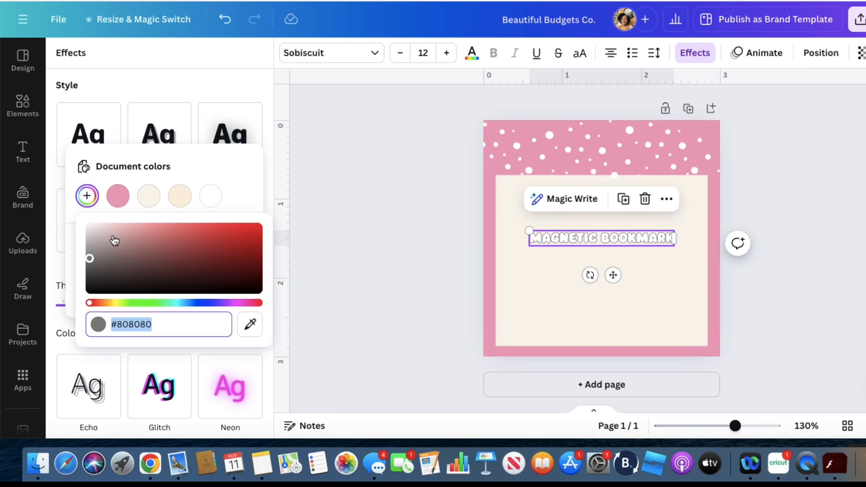
drag(92, 259, 90, 302)
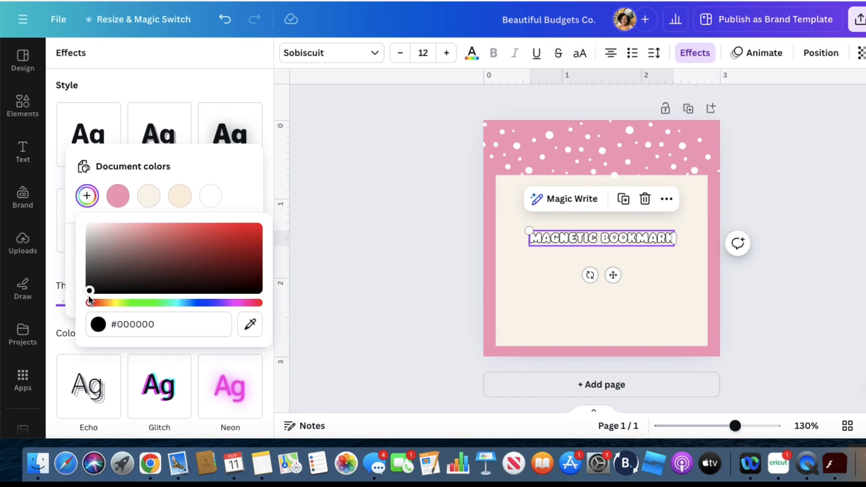
click(265, 360)
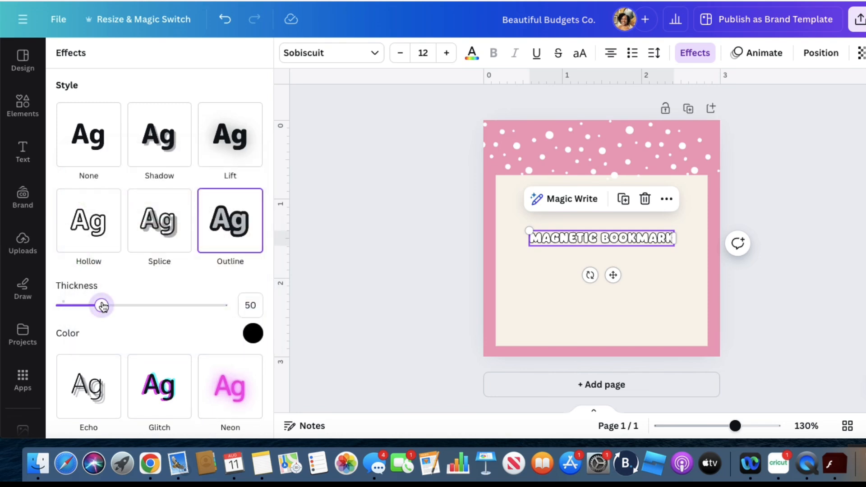
drag(102, 306, 165, 321)
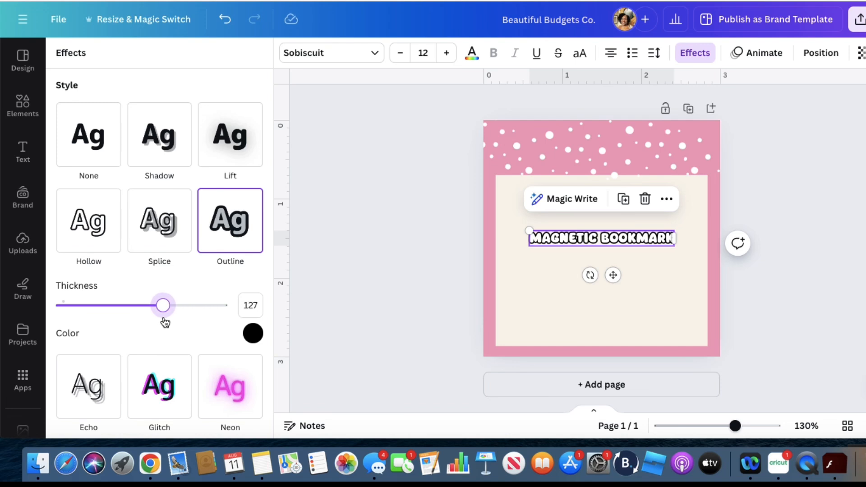
click(378, 276)
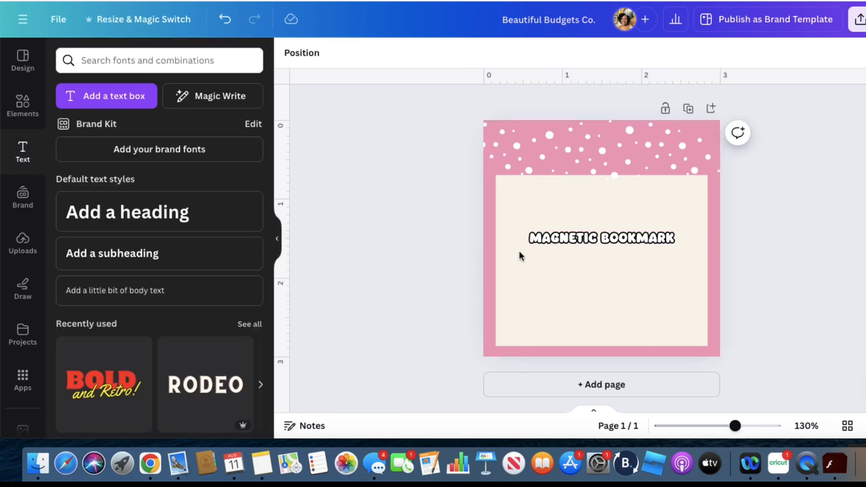
Move the "Magnetic Bookmark" title to the lower part of the cream area and enlarge it to font size 14.2
drag(580, 238, 580, 310)
drag(673, 309, 706, 306)
drag(527, 298, 496, 296)
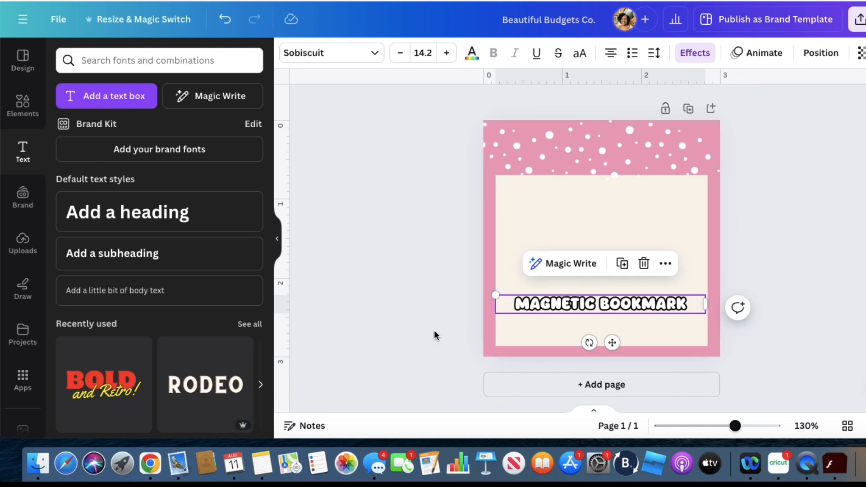
click(434, 335)
drag(586, 298, 588, 303)
click(391, 348)
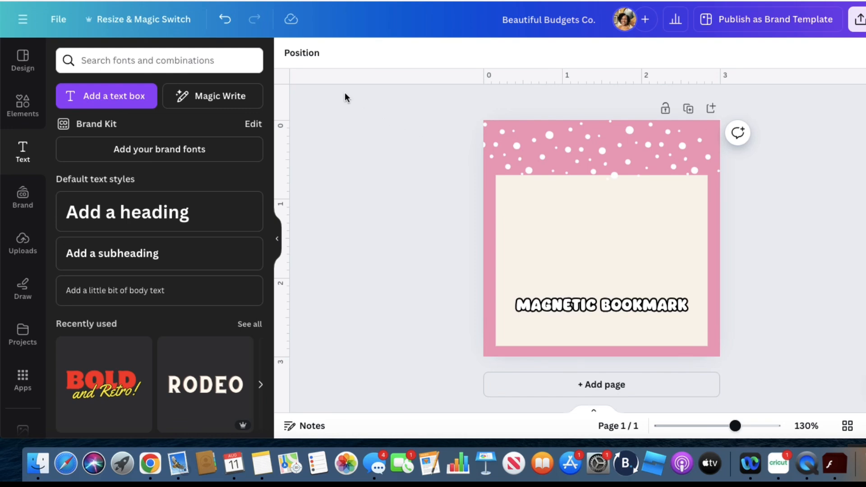
Add a text box reading "Thank you for your purchase"
click(142, 99)
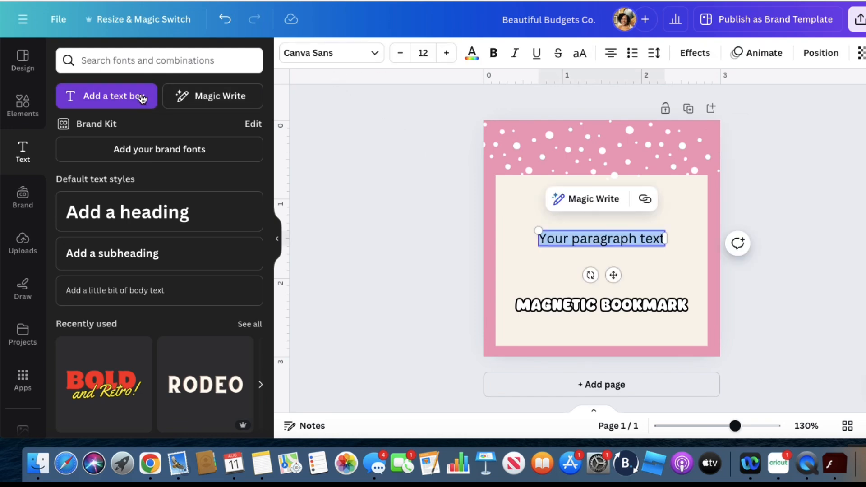
text(Than)
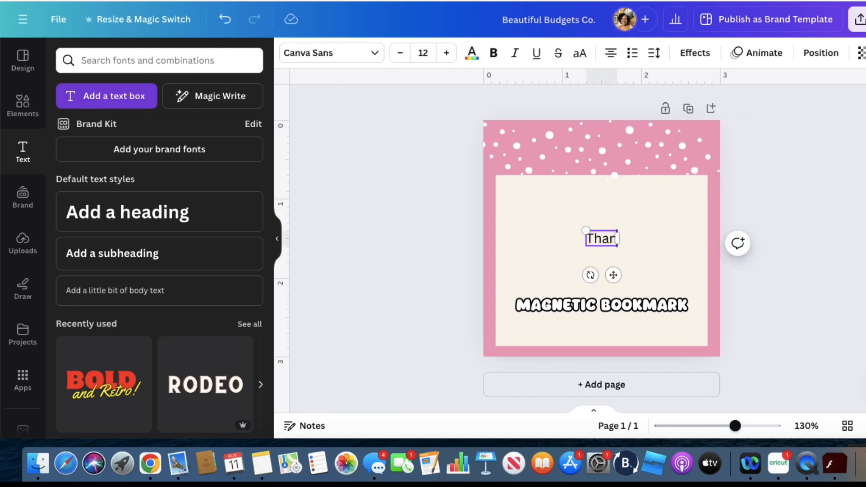
text(k You for you)
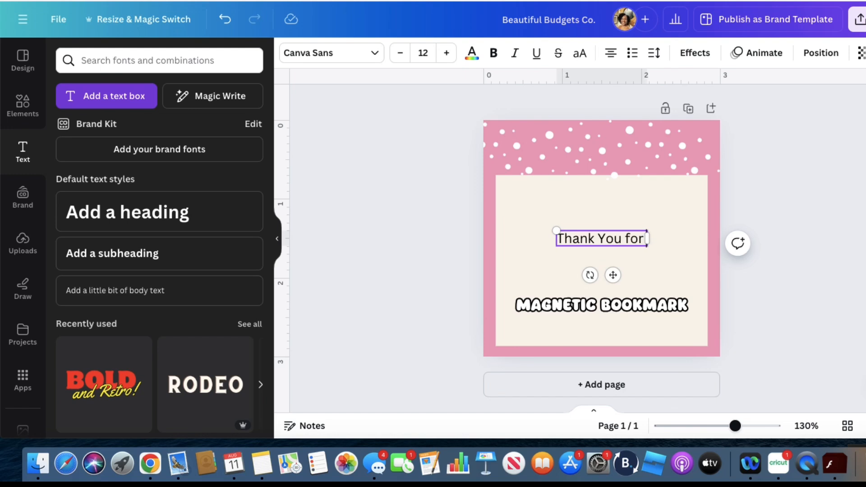
key(BackSpace)
key(BackSpace)
key(BackSpace)
key(BackSpace)
key(BackSpace)
key(BackSpace)
key(BackSpace)
key(BackSpace)
key(BackSpace)
key(BackSpace)
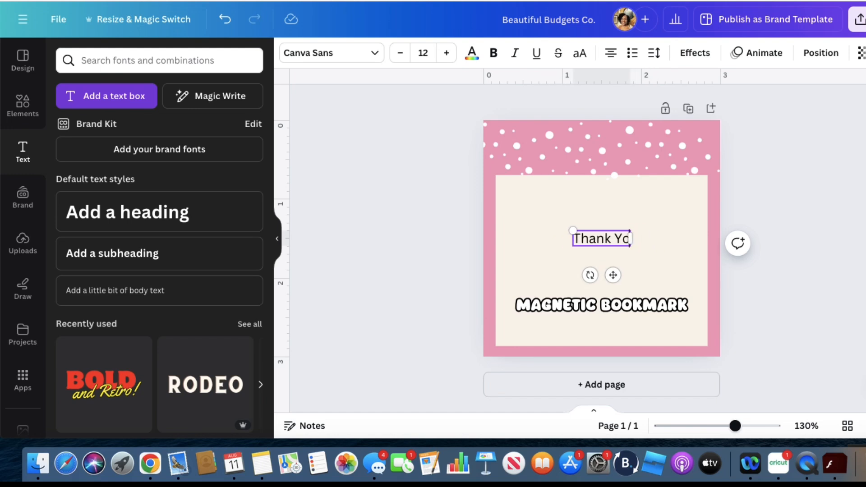
text(you fo)
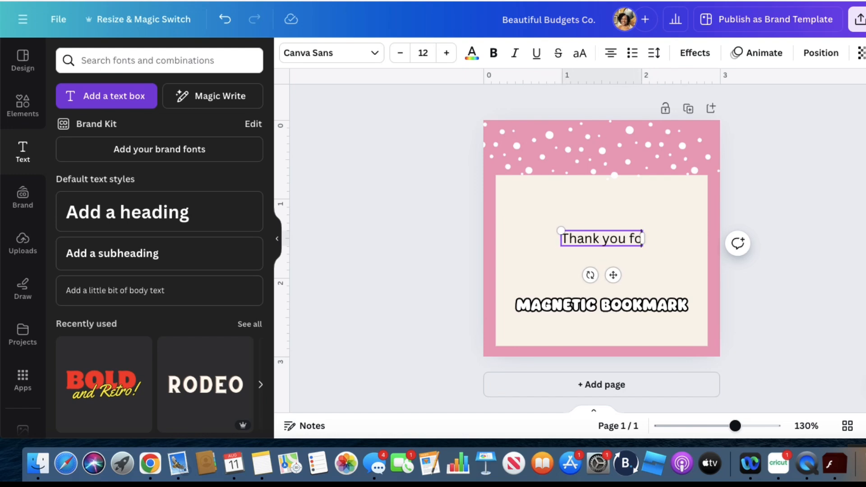
text(r your purchase)
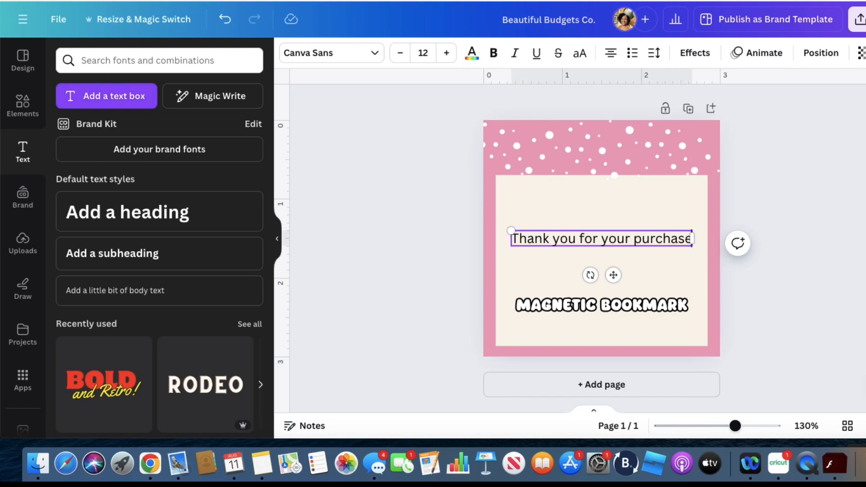
Set the thank-you text in the Cupcake Handmade font and place it centered just below the "Magnetic Bookmark" title
click(376, 52)
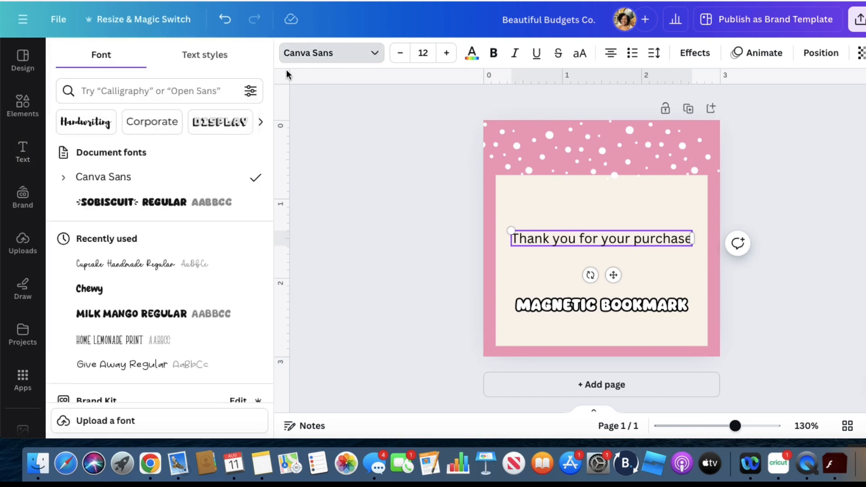
click(129, 264)
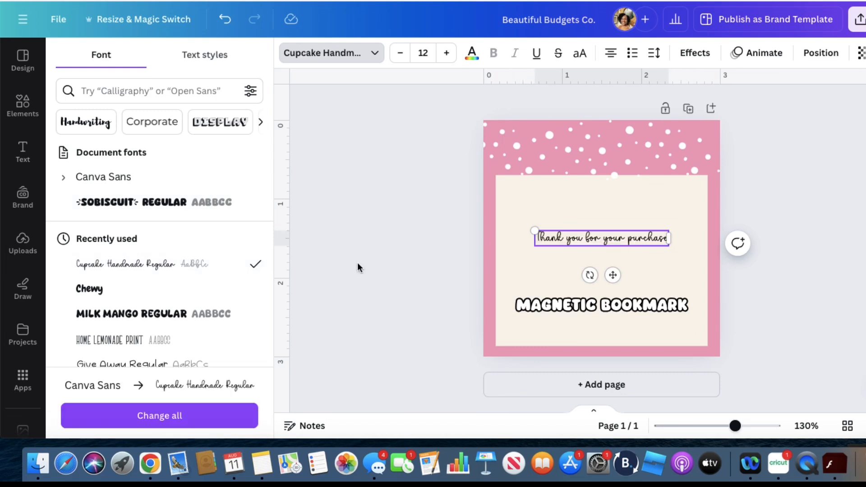
click(598, 232)
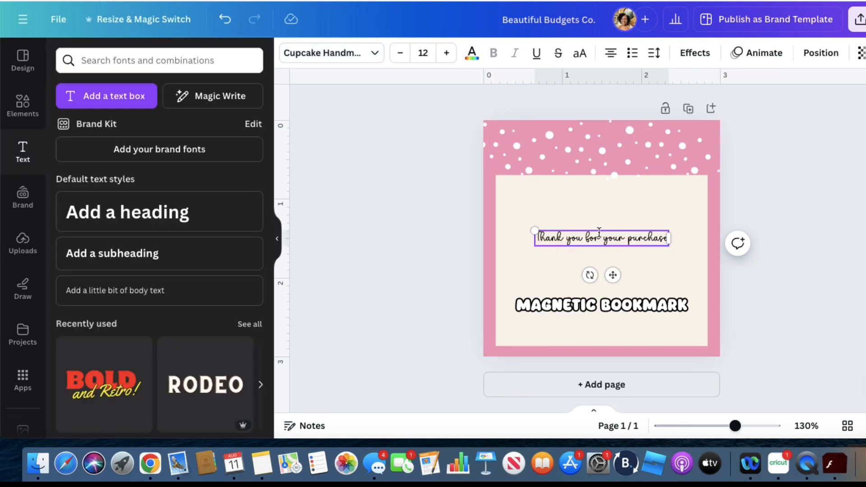
click(780, 195)
drag(609, 237, 607, 324)
click(764, 255)
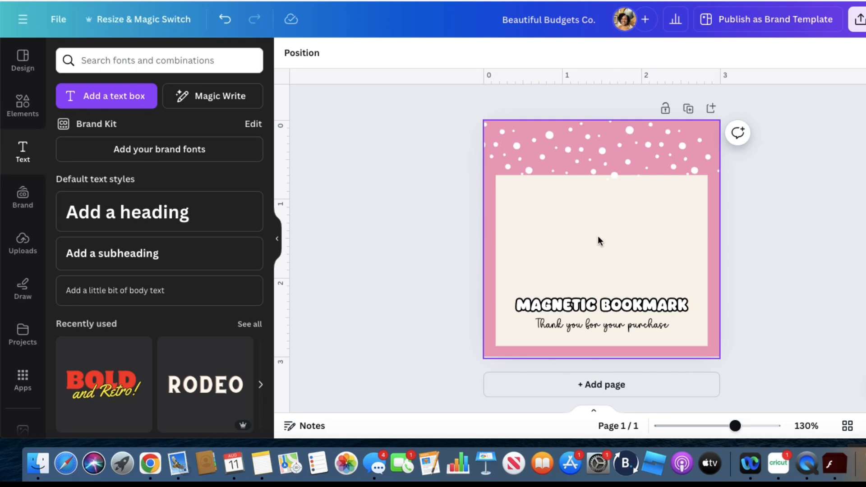
Add a second page and change its background to the lighter cream document color
click(711, 109)
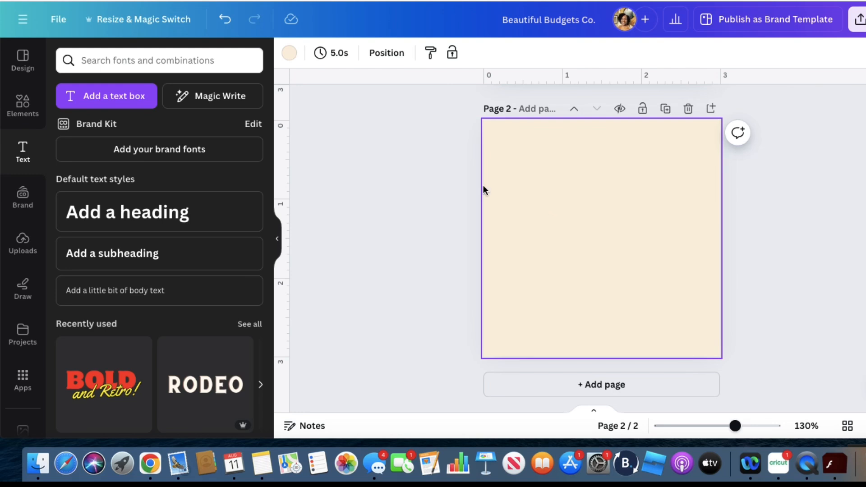
click(289, 54)
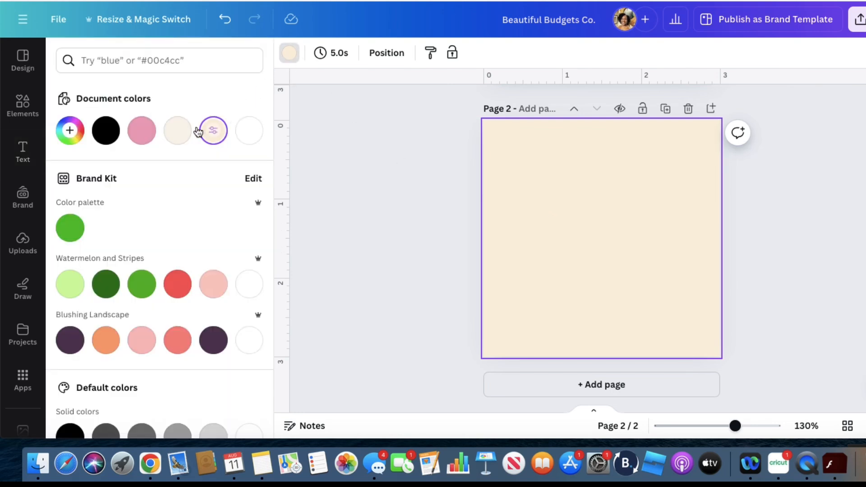
click(179, 131)
click(386, 188)
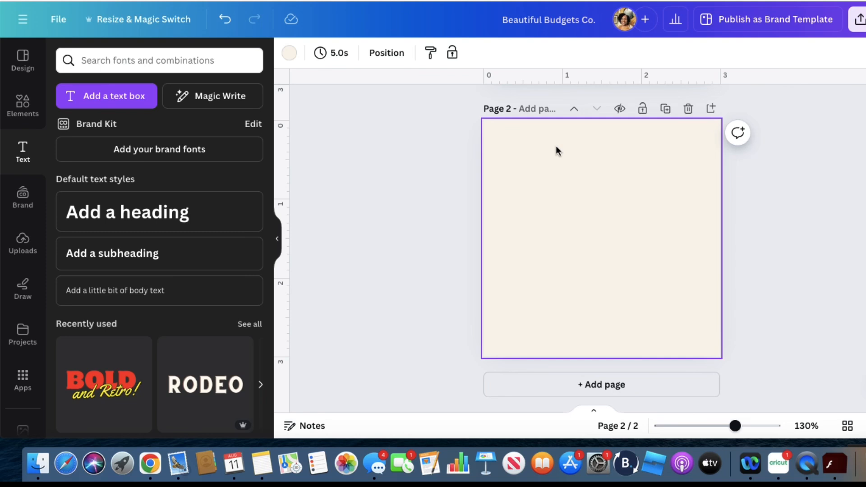
Search the design elements for "text box"
click(22, 108)
click(100, 61)
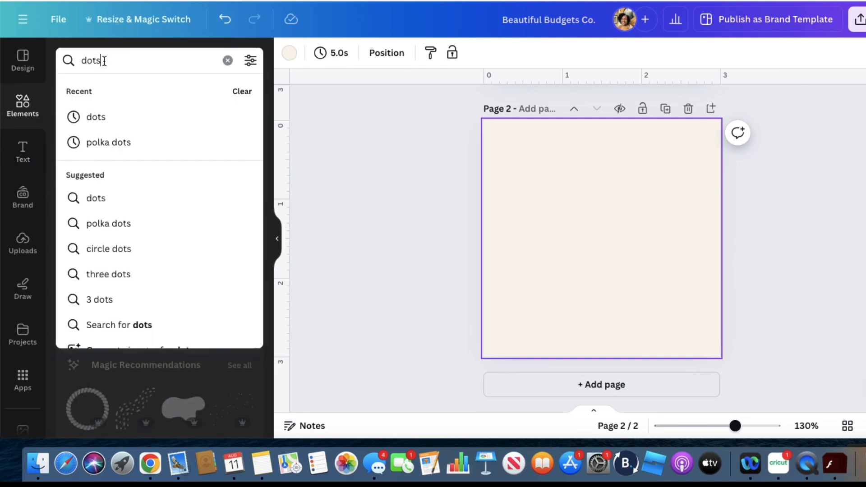
click(228, 60)
text(te)
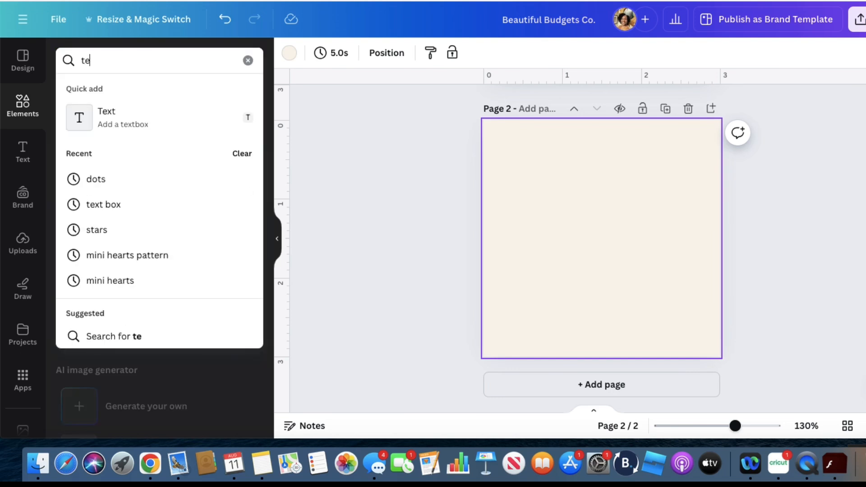
text(xt box)
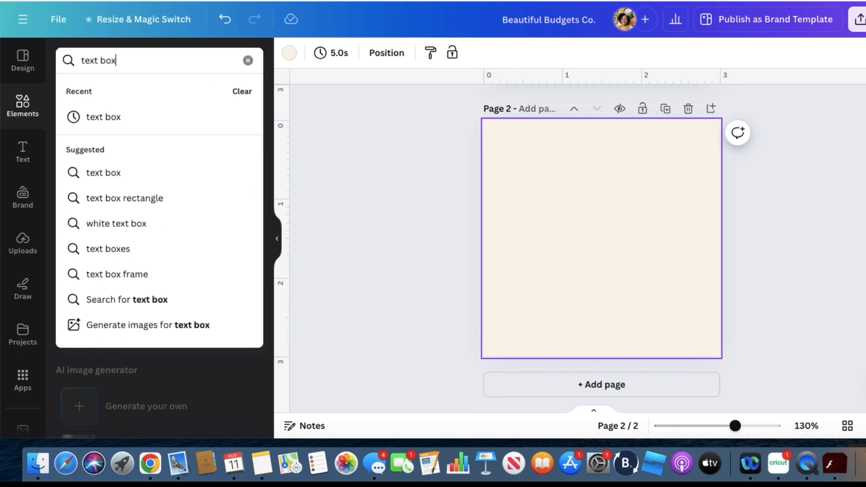
key(Return)
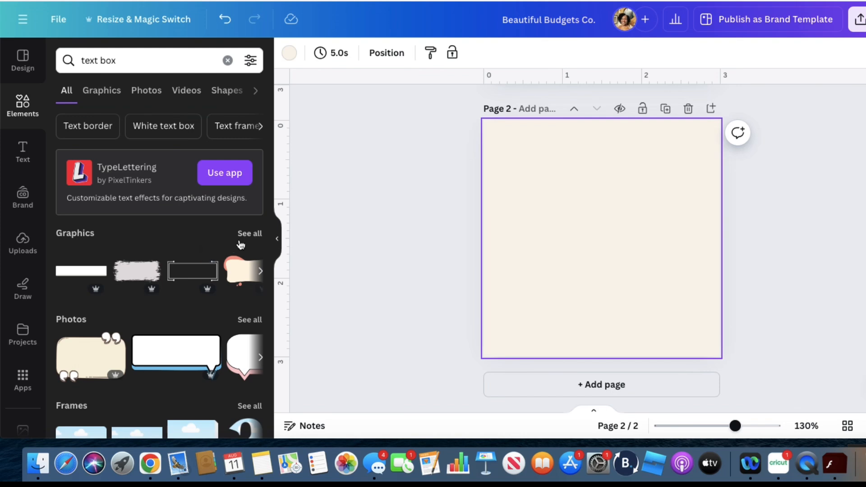
Try the white rectangular speech bubble with a yellow edge from the photo results on page 2, and delete it
click(255, 326)
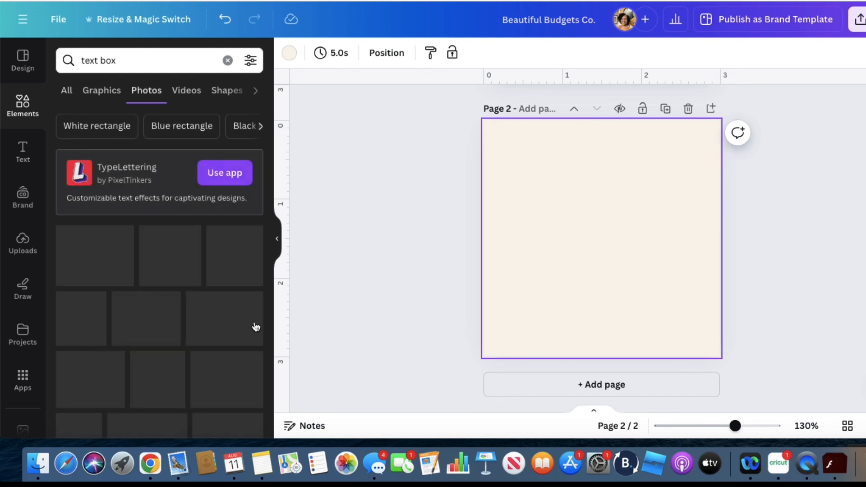
scroll(195, 302, down, 3)
scroll(194, 302, down, 2)
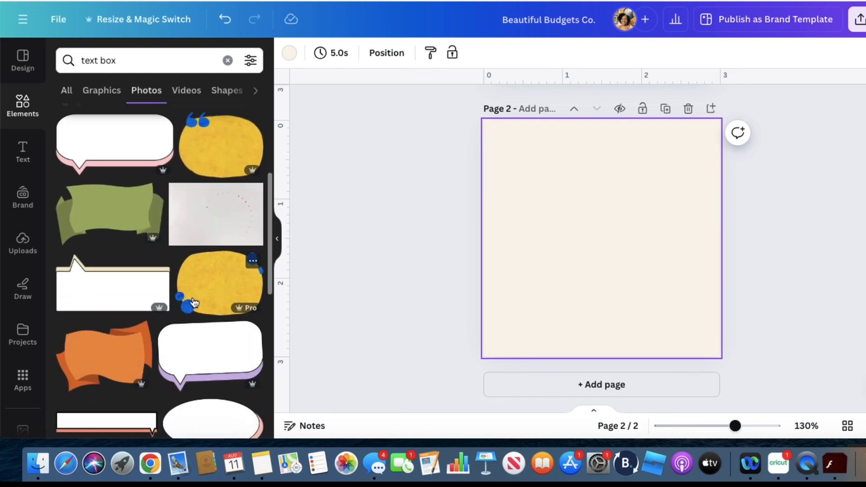
scroll(191, 303, up, 1)
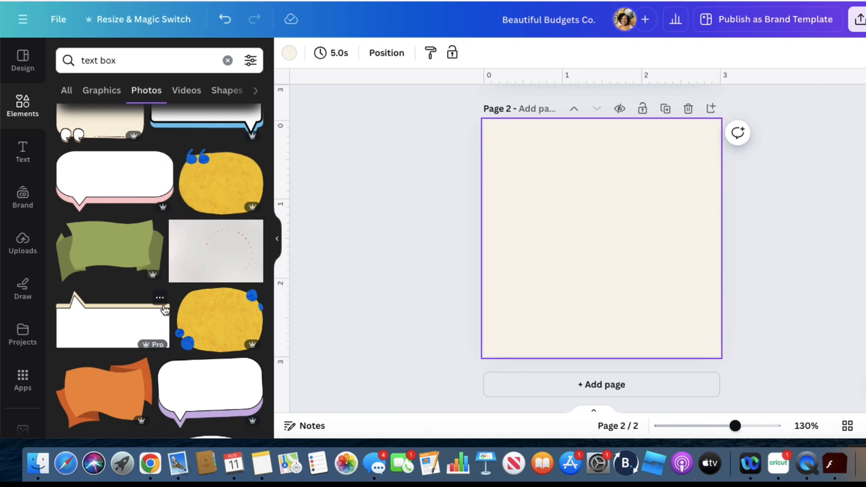
scroll(165, 309, down, 9)
scroll(165, 309, down, 6)
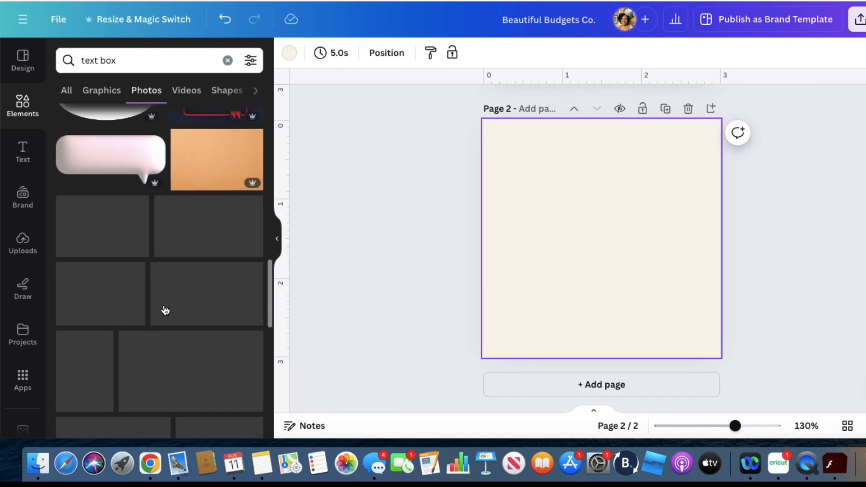
scroll(163, 306, down, 3)
scroll(165, 310, down, 1)
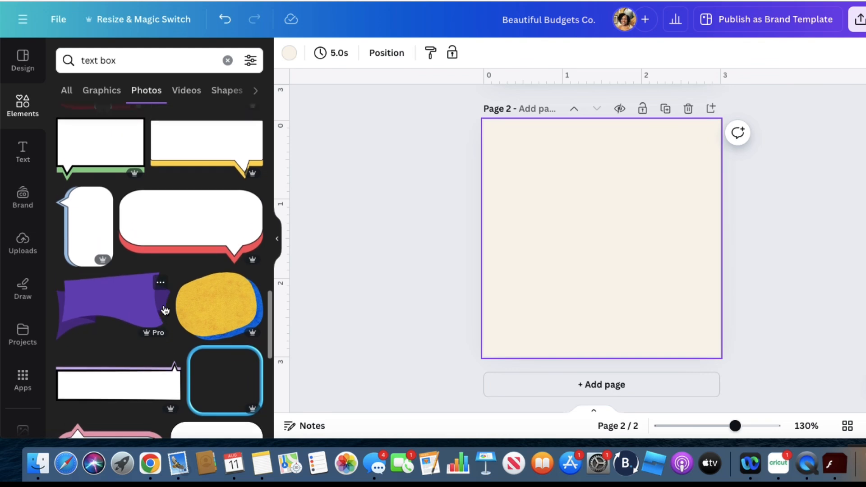
scroll(165, 311, up, 1)
click(215, 176)
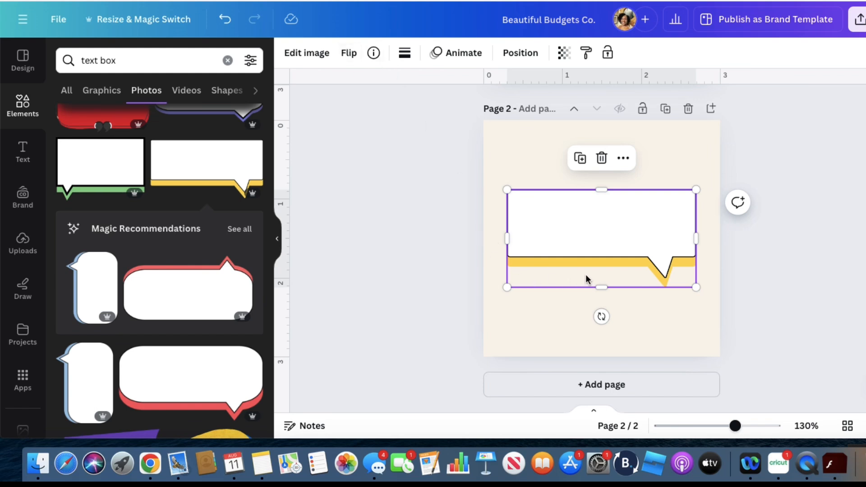
click(602, 159)
Narrow the "text box" results to graphics and find the cream rounded box with a tan edge
scroll(244, 202, up, 2)
scroll(246, 207, up, 5)
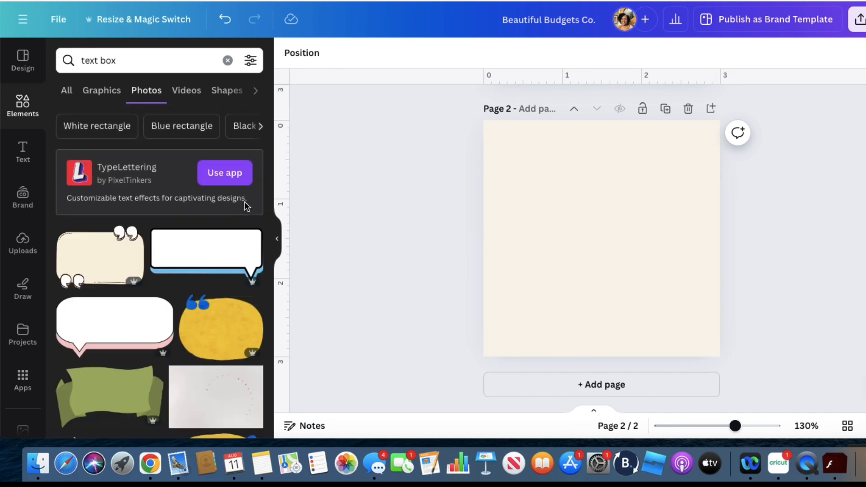
click(101, 95)
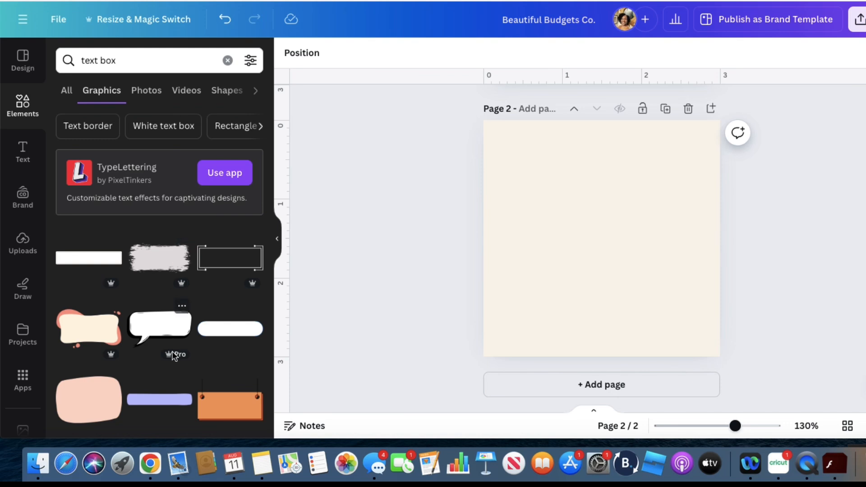
scroll(172, 351, down, 5)
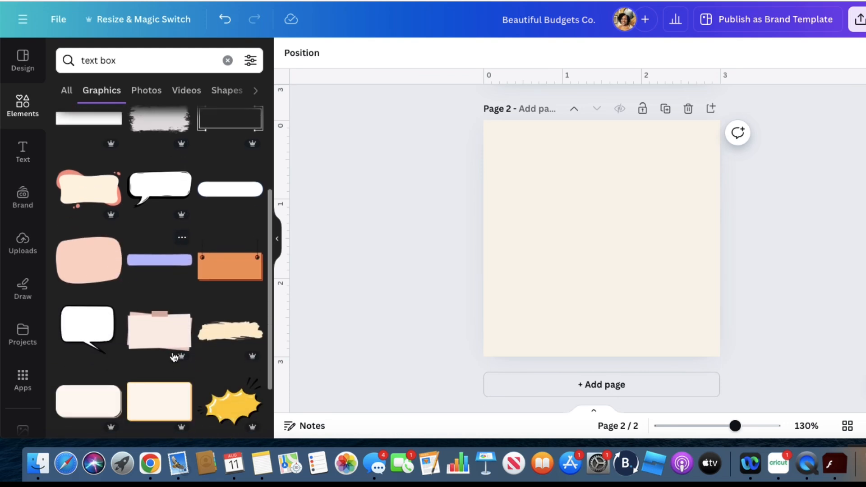
scroll(176, 350, down, 1)
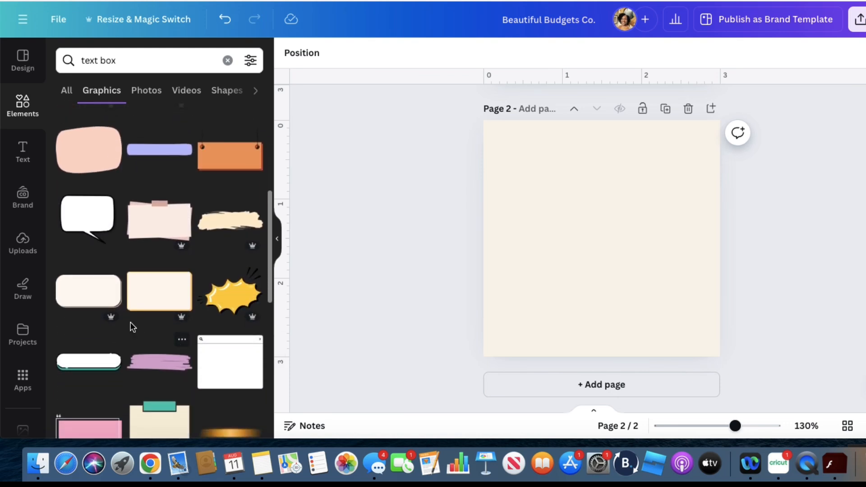
Add the cream rounded box near the top of page 2 and change its tan edge to pink #e8a2bb
click(110, 301)
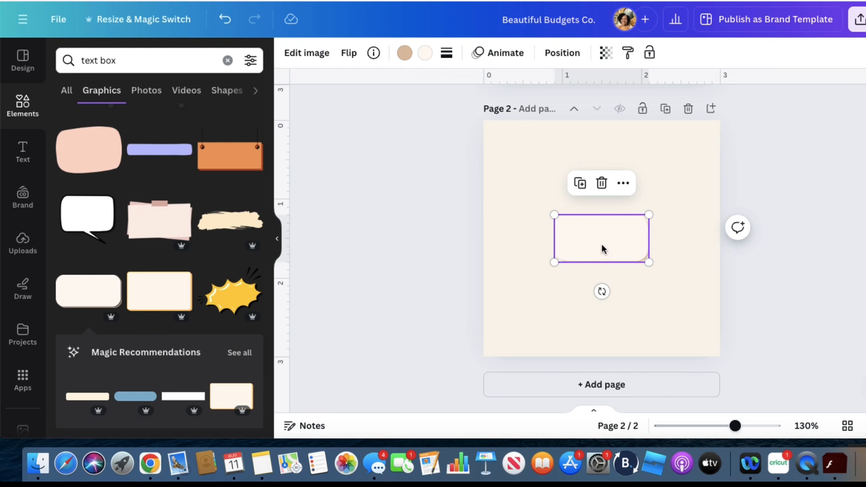
drag(602, 249, 607, 171)
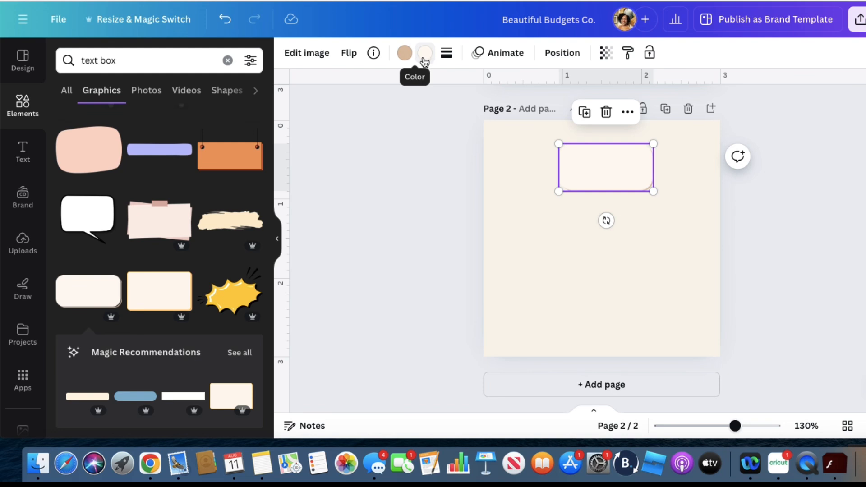
click(404, 52)
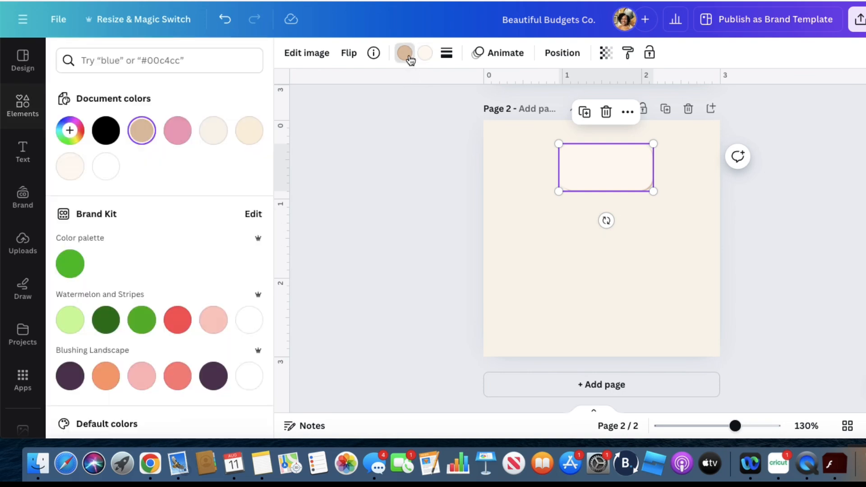
click(177, 135)
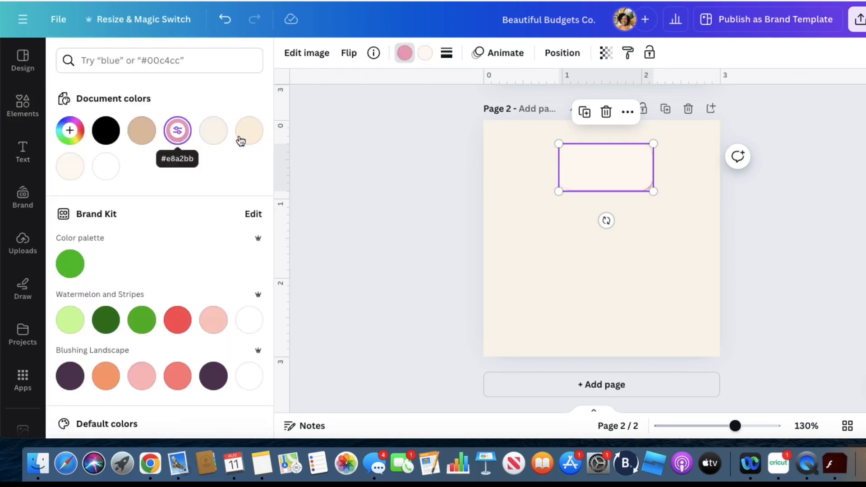
Enlarge the rounded box to about 2.1 × 1.1 in and center it roughly along the page's upper edge
click(628, 213)
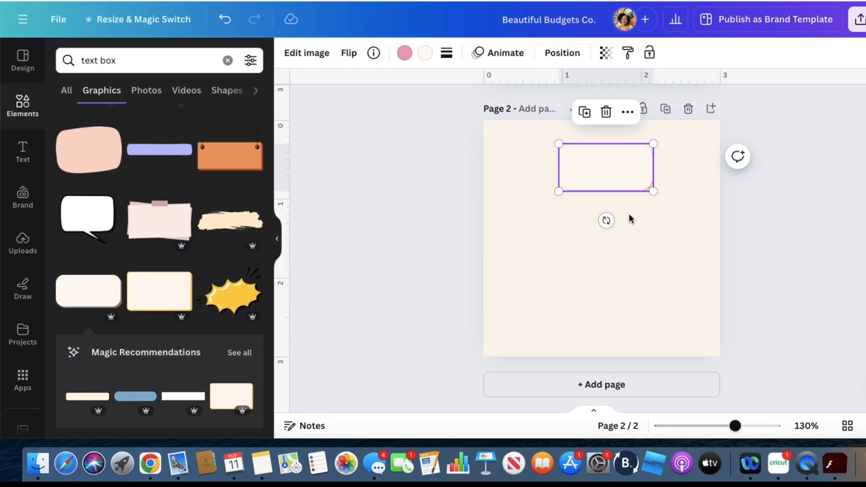
click(626, 170)
drag(653, 189, 697, 212)
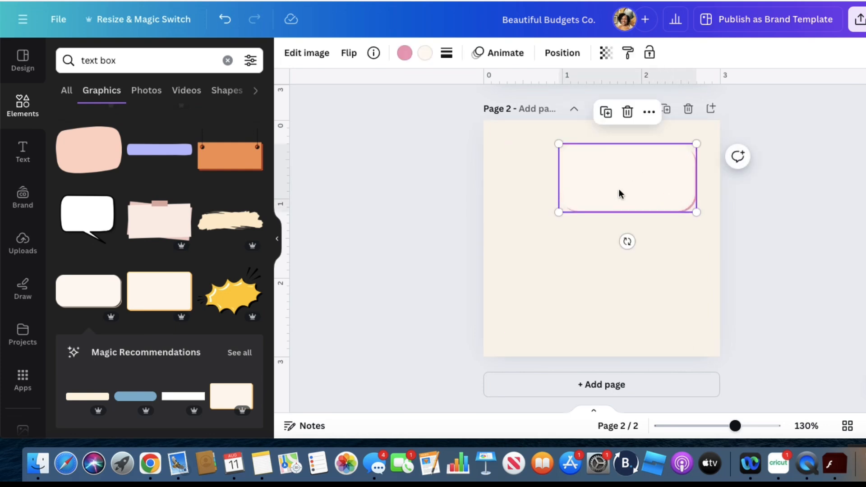
drag(557, 144, 529, 130)
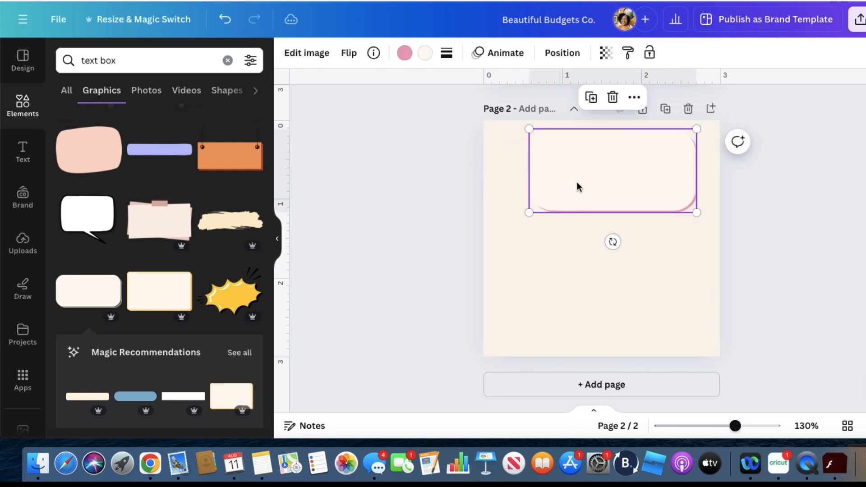
click(445, 236)
click(642, 201)
drag(642, 201, 636, 201)
click(456, 215)
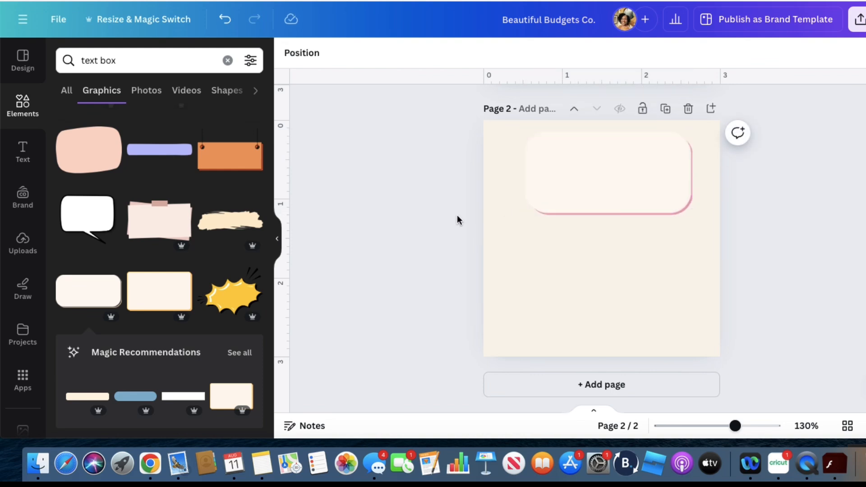
Change the rounded box's cream fill to the white of the Watermelon and Stripes palette
click(555, 171)
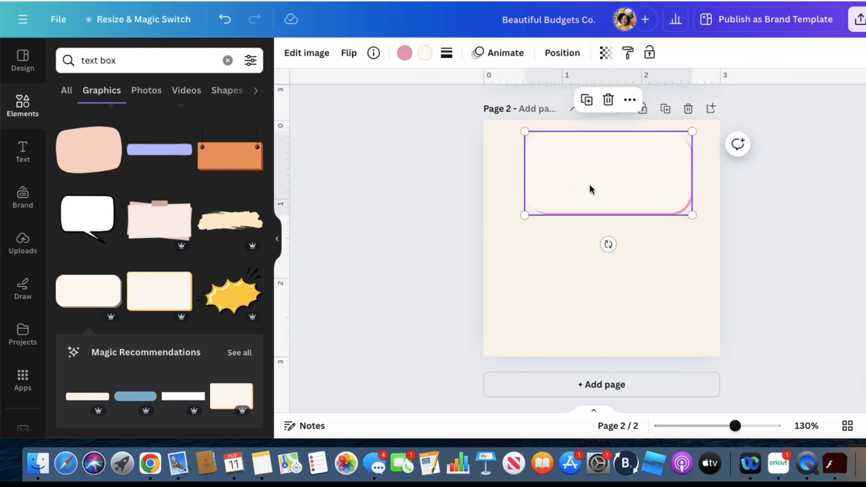
click(425, 54)
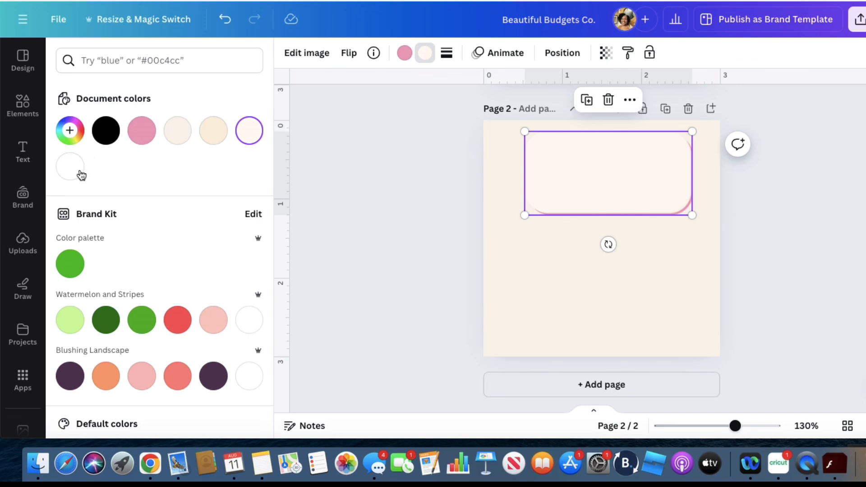
click(248, 321)
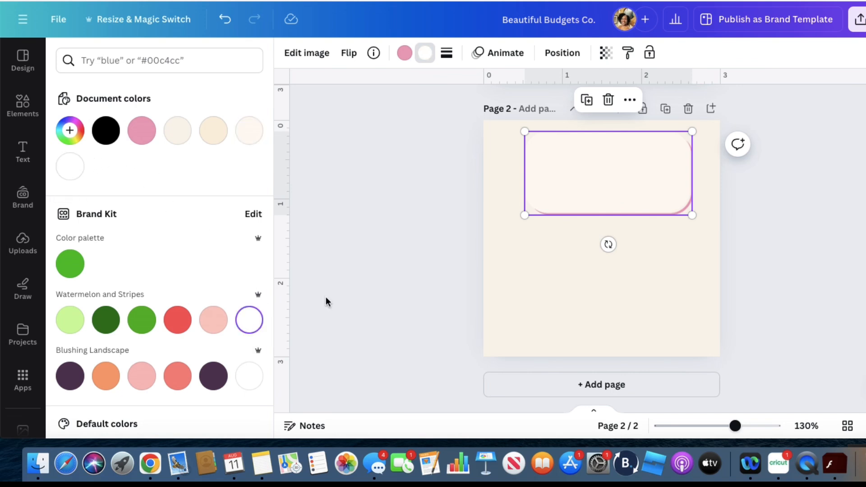
click(347, 295)
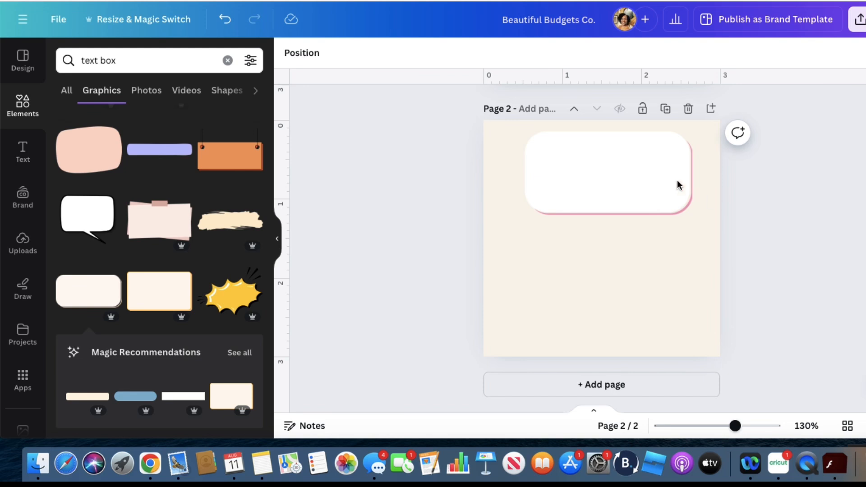
Set the rounded box's fill to the pink document color and lighten it to #F1CBD9
click(544, 157)
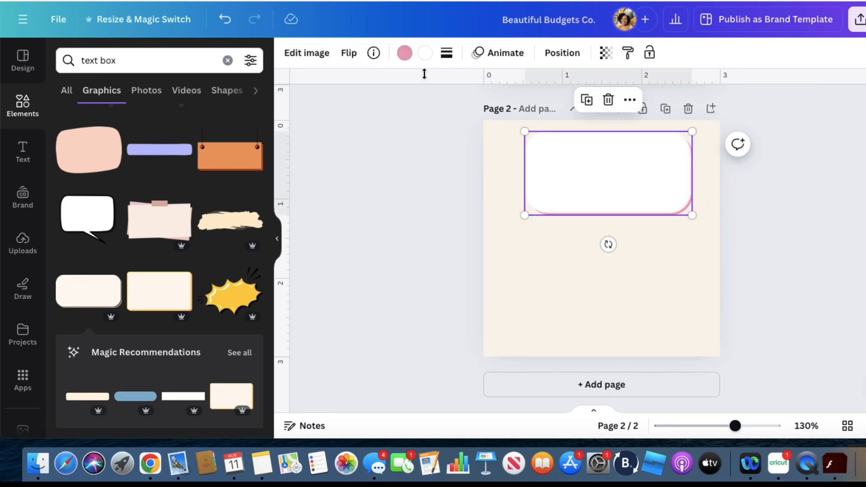
click(424, 53)
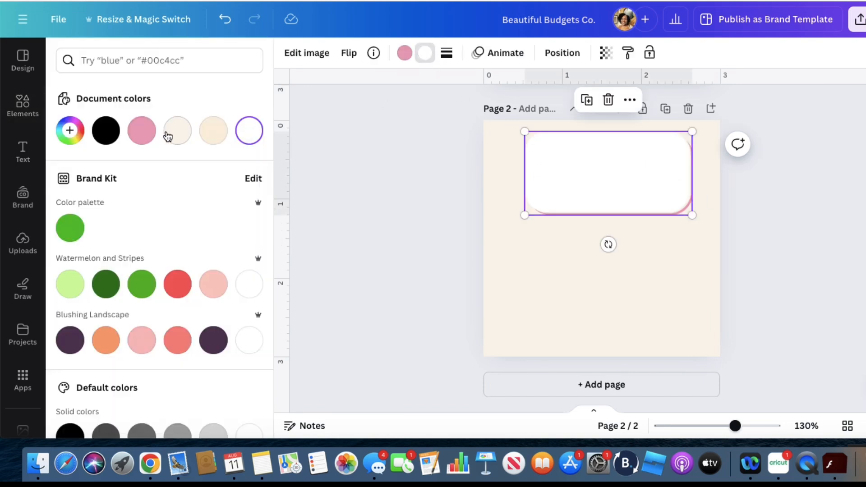
click(142, 130)
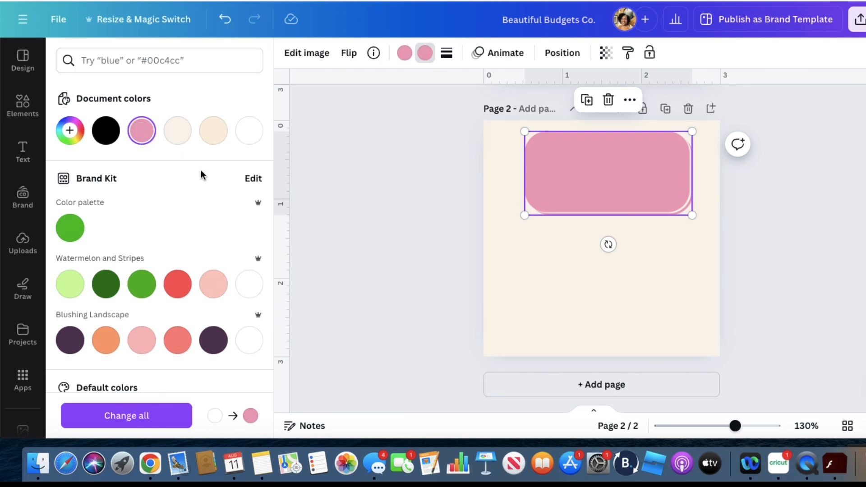
click(70, 130)
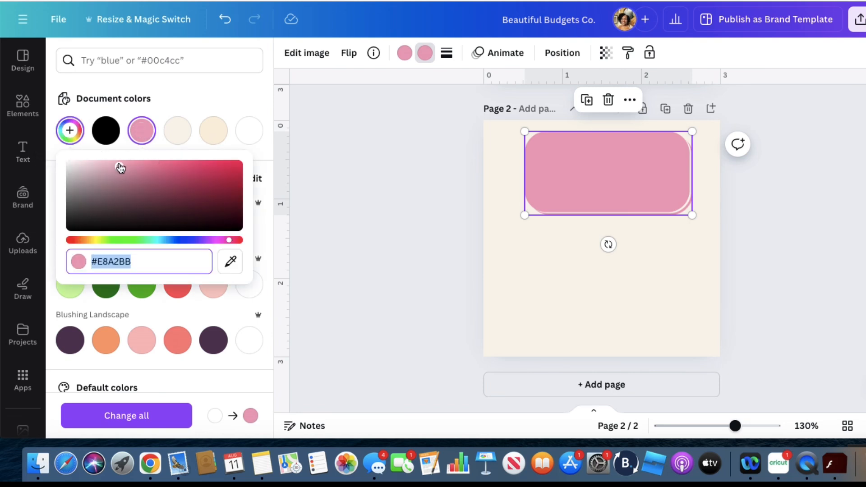
drag(121, 168, 93, 163)
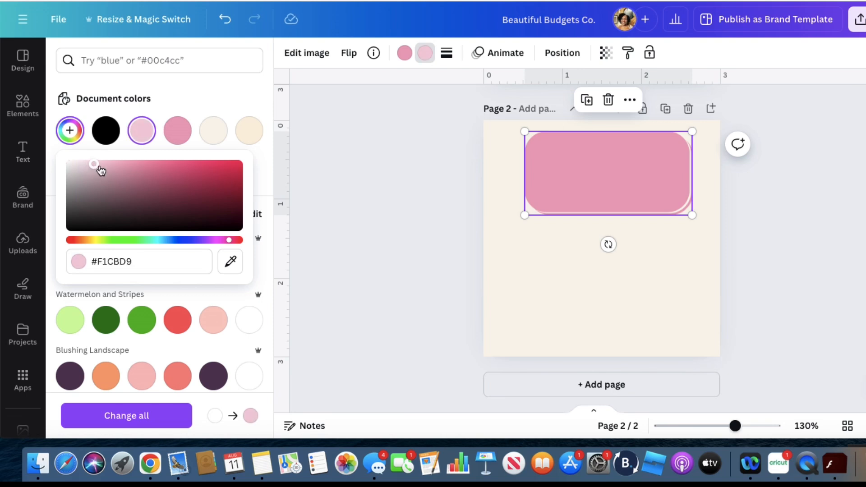
click(335, 209)
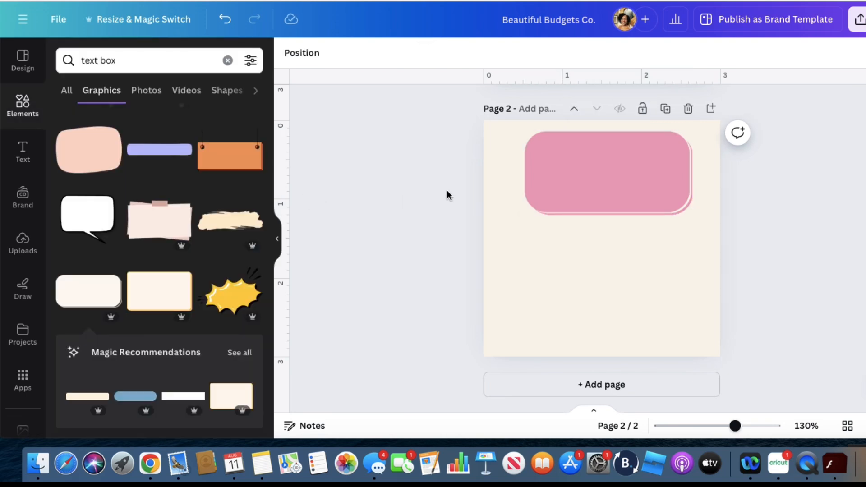
Try a #f1cbd9 edge with the darker pink document color as fill on the rounded box, and delete the box
click(579, 187)
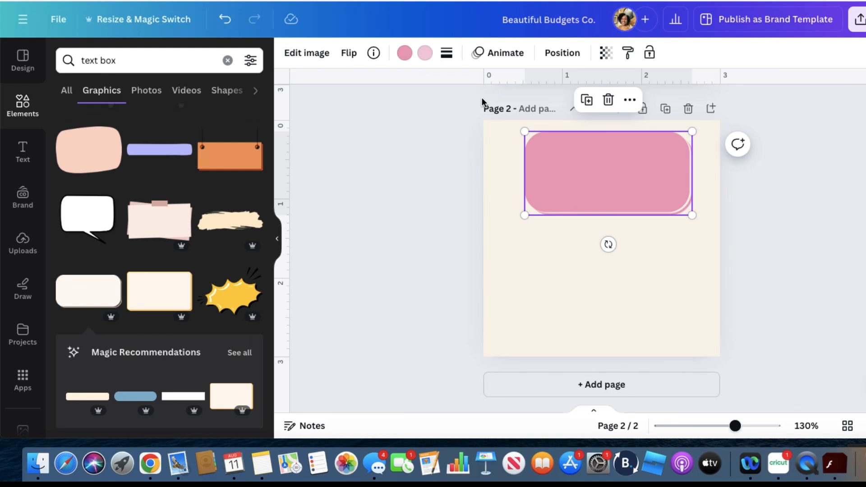
click(425, 56)
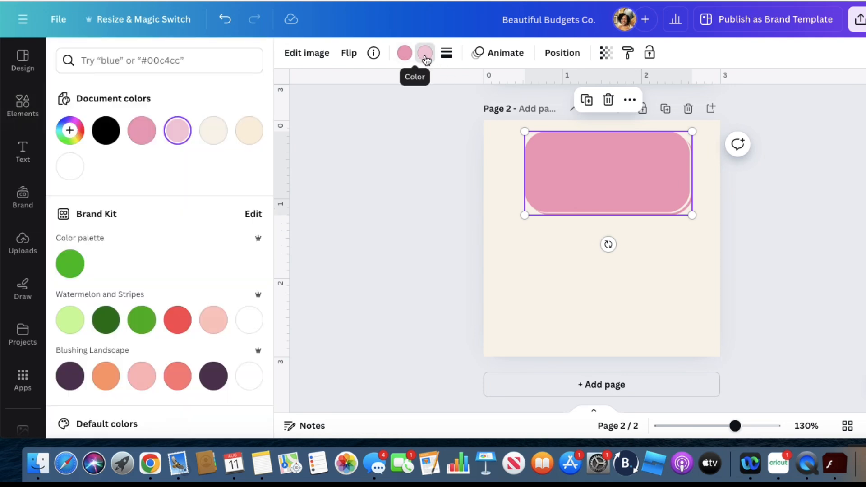
click(405, 53)
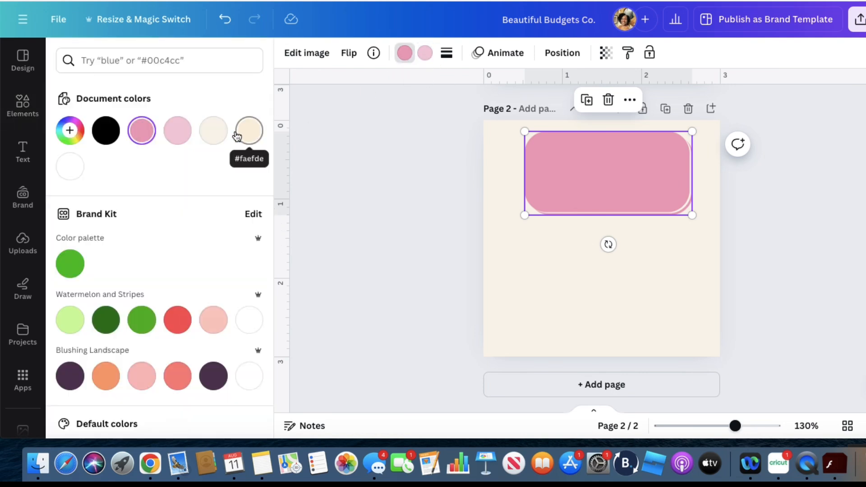
click(175, 134)
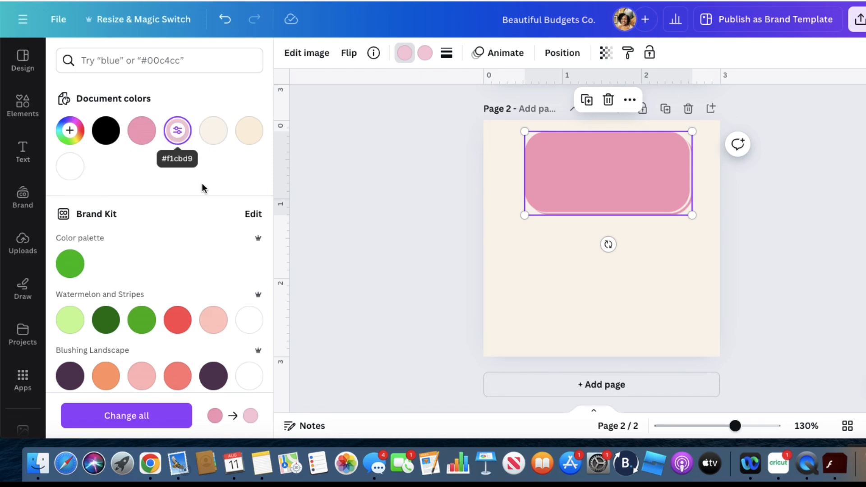
click(336, 257)
click(427, 59)
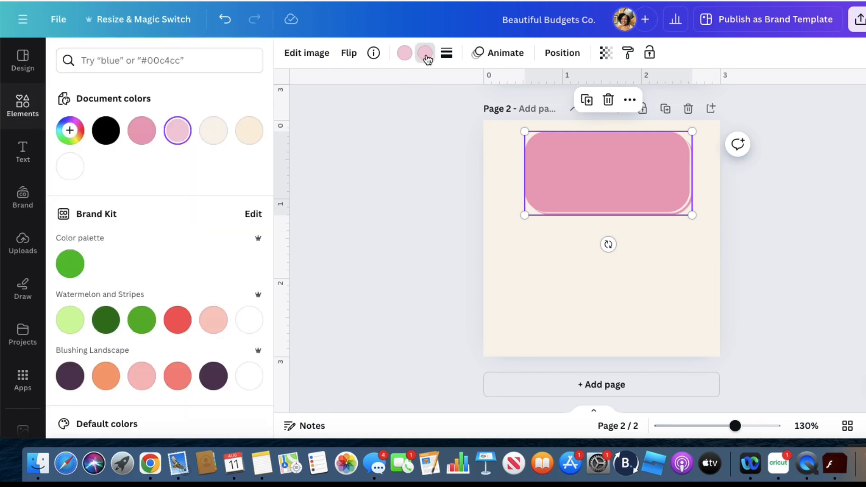
click(141, 130)
click(391, 201)
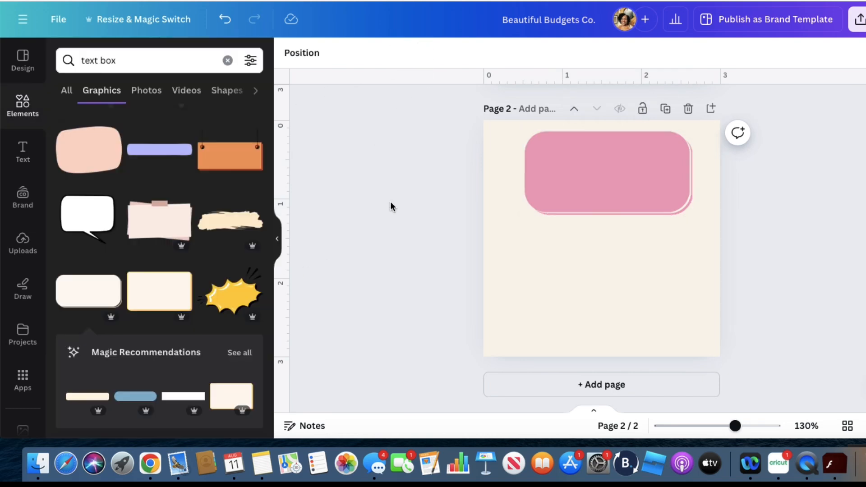
click(650, 193)
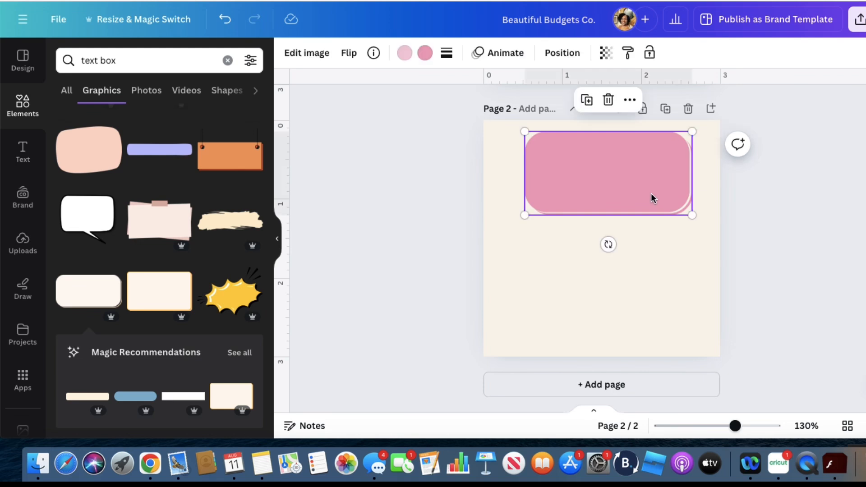
key(Delete)
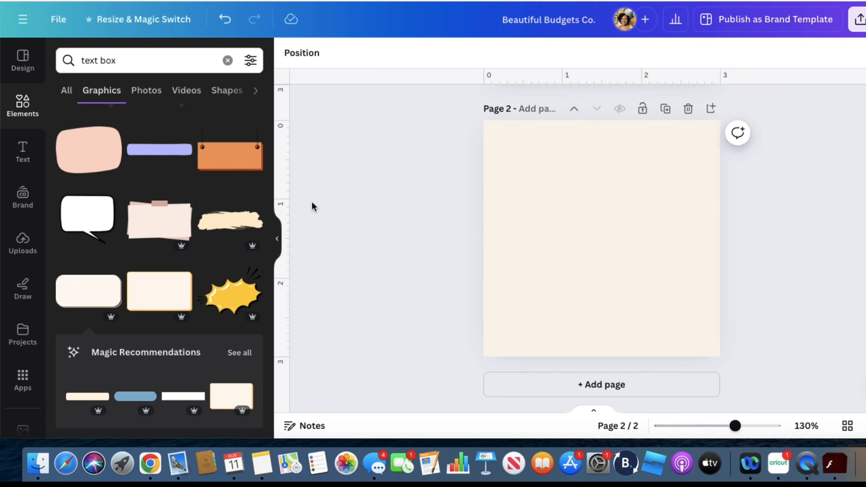
Add the cream rounded box with the tan edge to page 2, about 2.4 × 1.2 in, centered near the upper edge
click(92, 291)
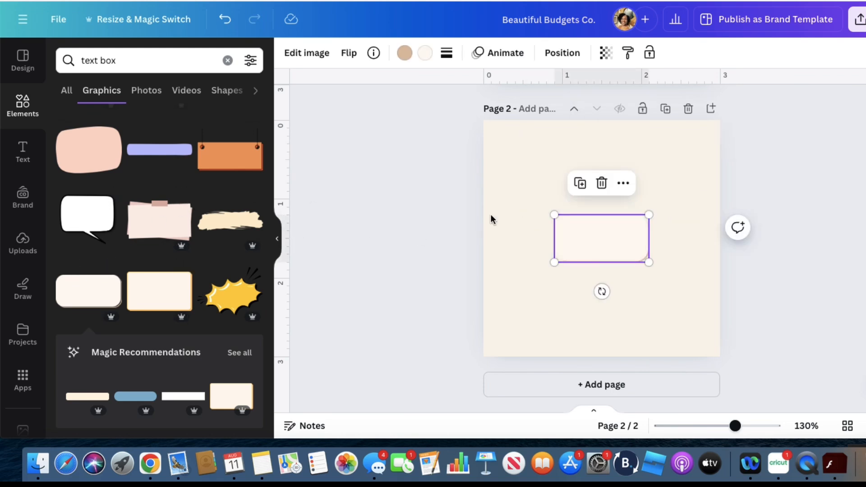
drag(591, 242, 595, 158)
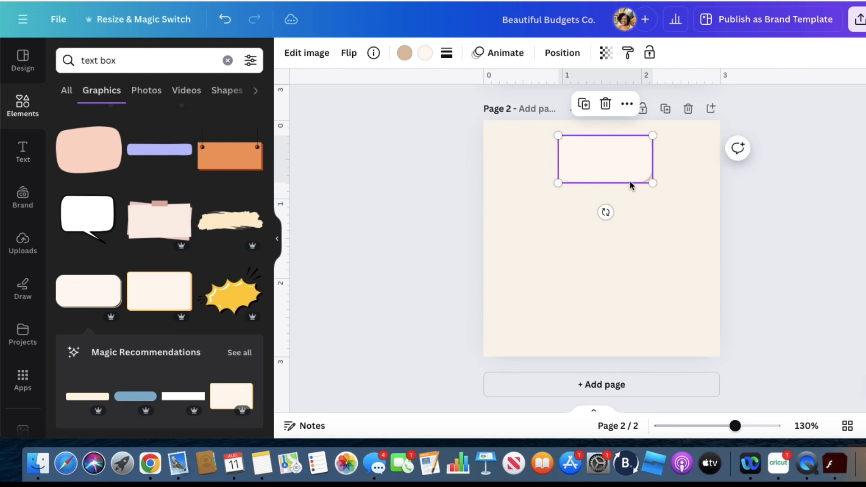
drag(653, 183, 697, 205)
drag(558, 204, 506, 230)
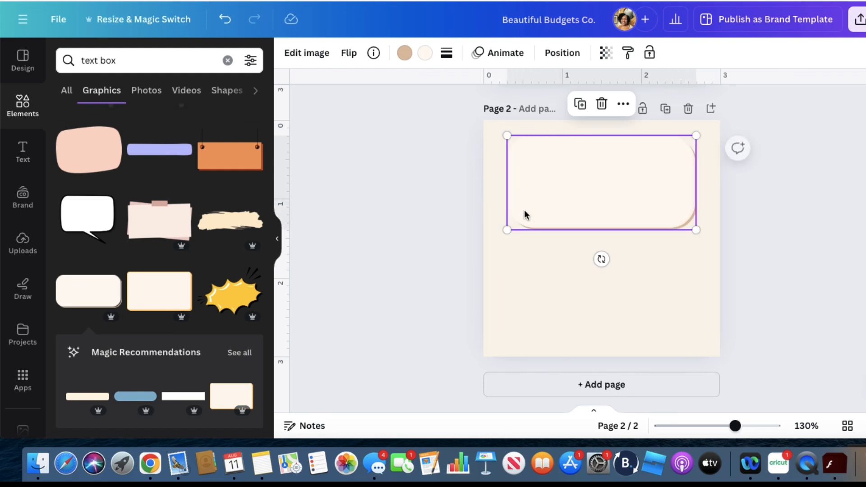
Fill the rounded box with the light pink from the Blushing Landscape palette
click(424, 54)
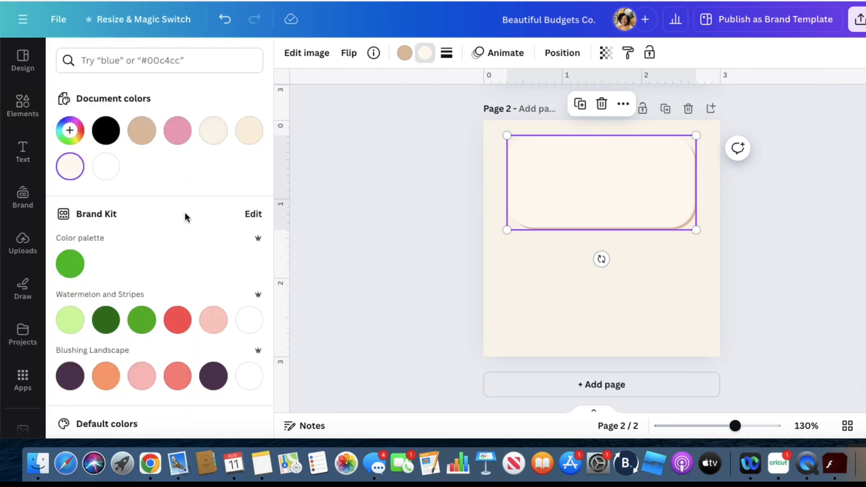
click(141, 381)
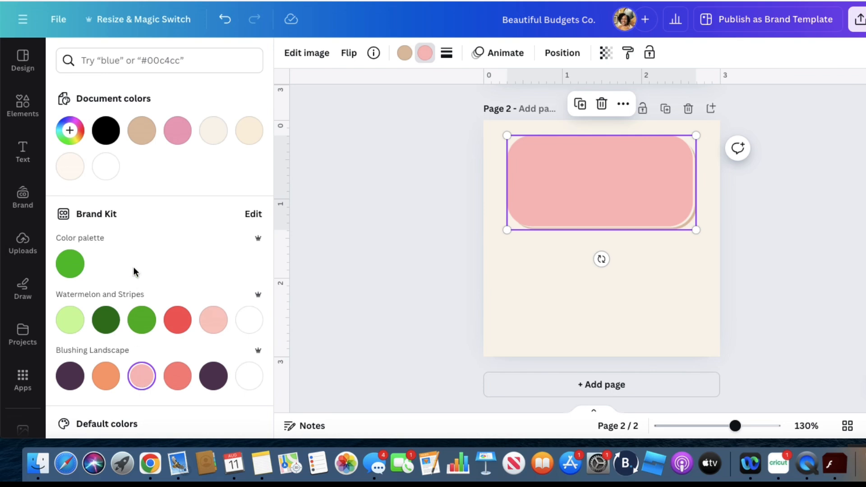
Set the rounded box's fill to the darker pink document color and lighten it to #EFC8D6
click(76, 133)
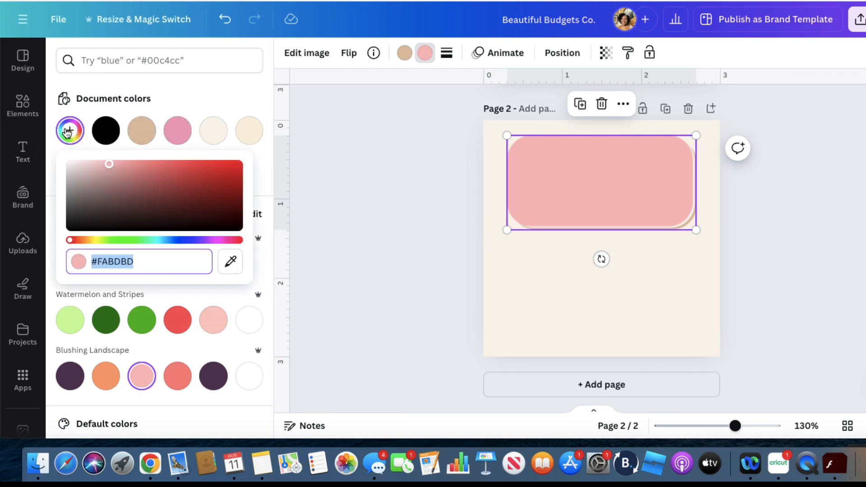
click(175, 133)
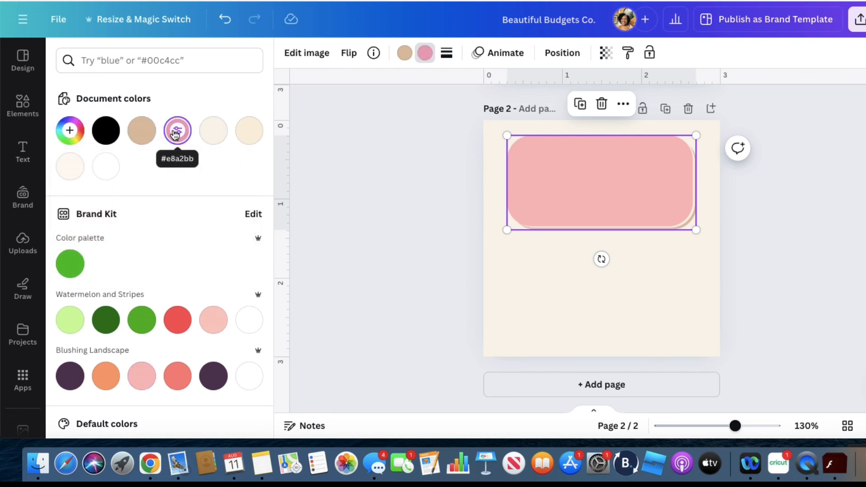
click(70, 130)
drag(119, 167, 95, 164)
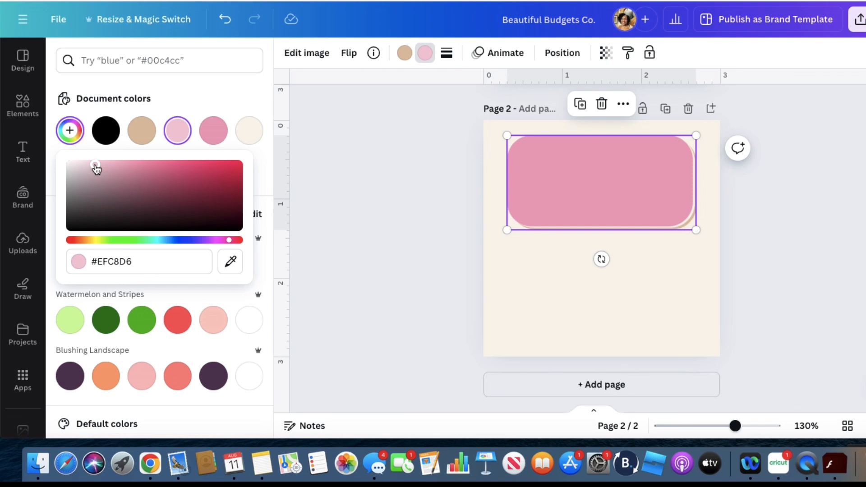
click(316, 176)
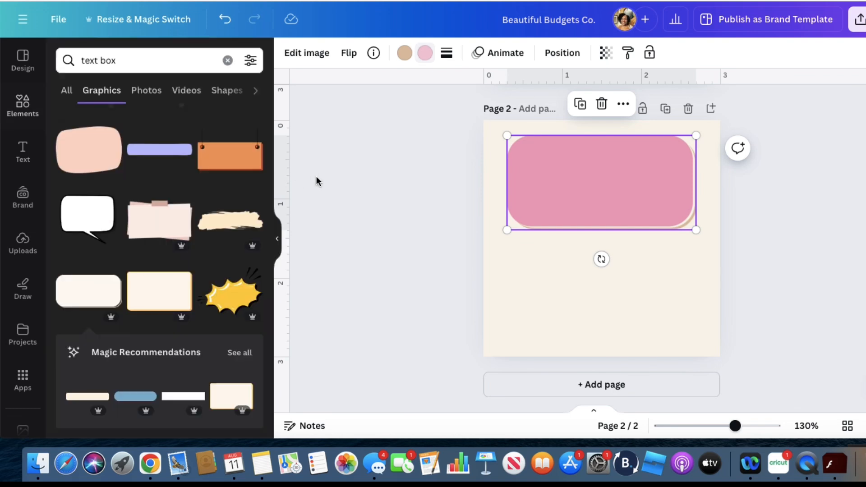
click(382, 175)
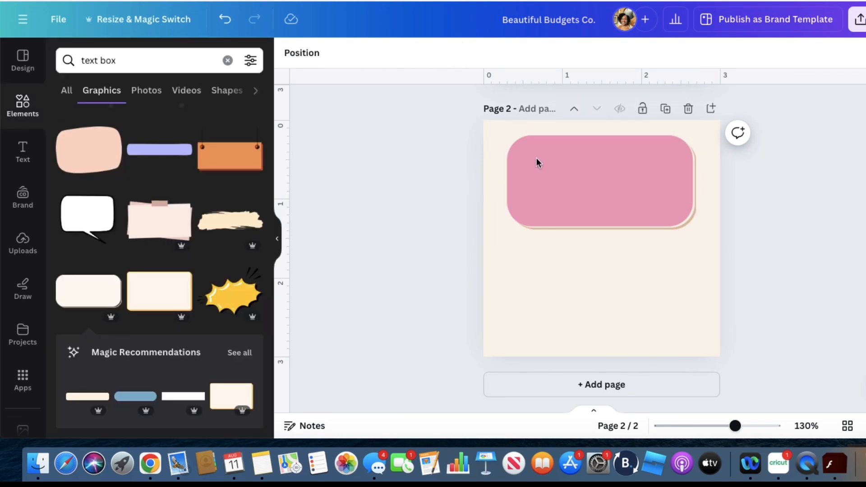
Change the rounded box's tan edge to the pink document color #e8a2bb
click(551, 191)
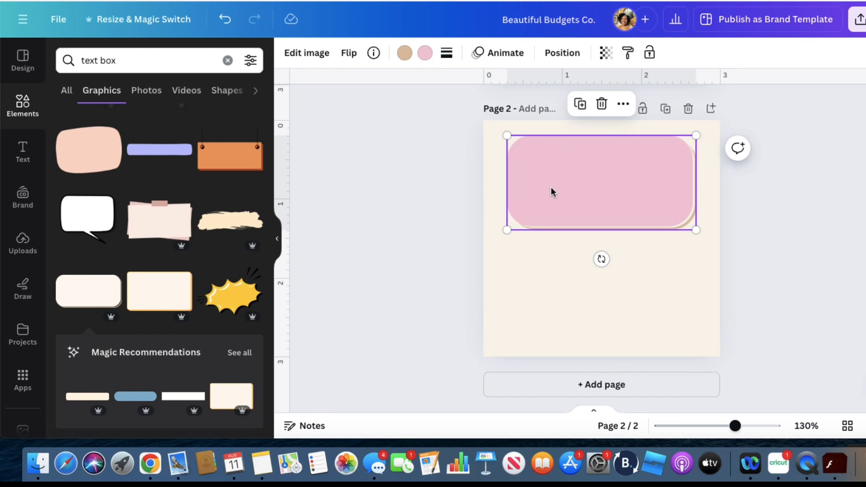
click(405, 53)
click(183, 137)
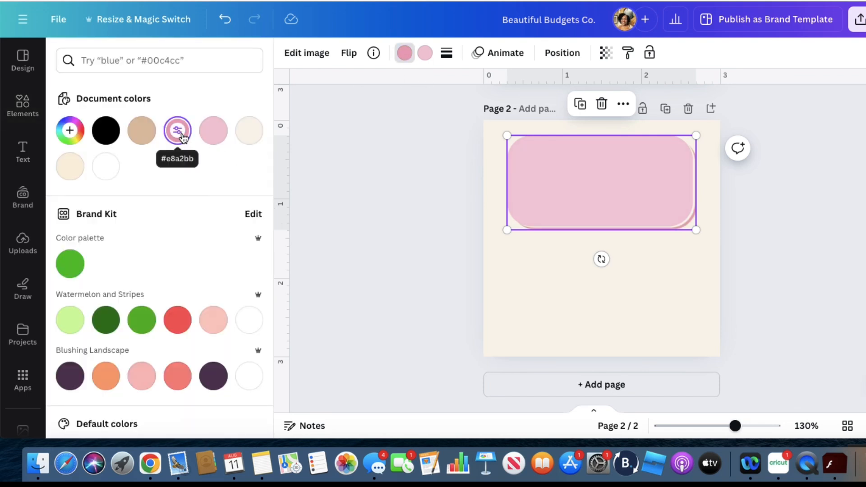
click(397, 230)
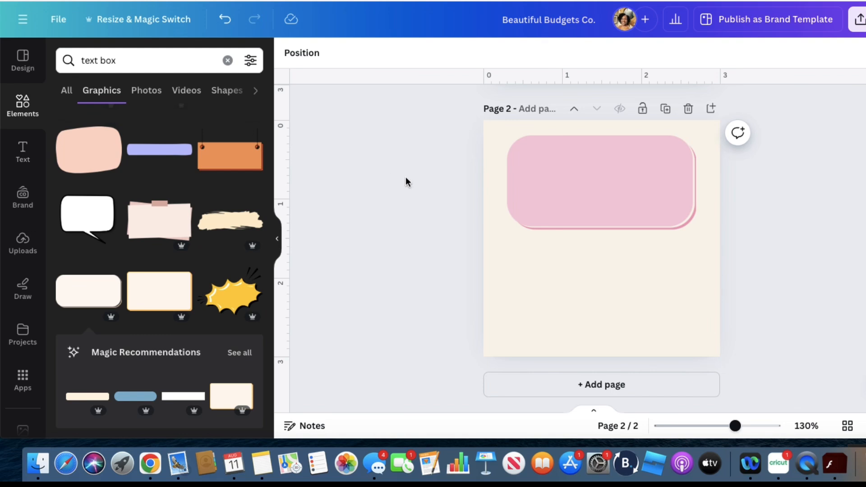
Find a "pink flower" graphic and place the solid pink flower with white center, about 0.55 in wide, over the pink box's upper-left corner
click(228, 60)
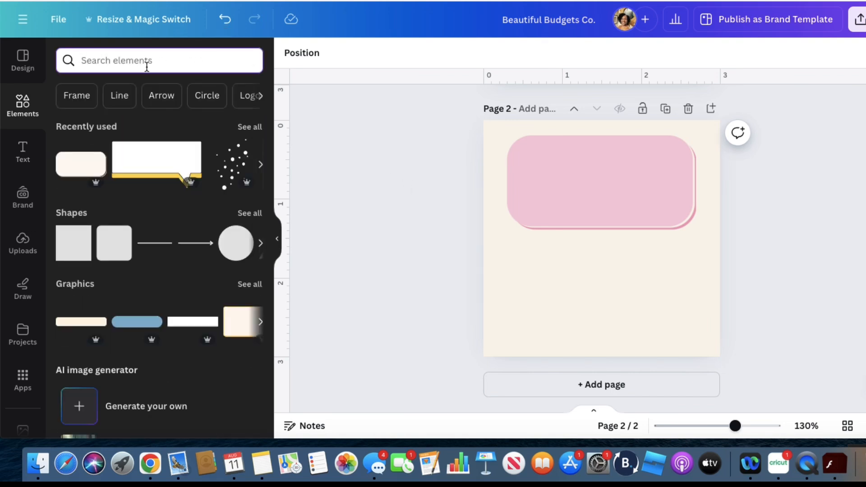
text(fower)
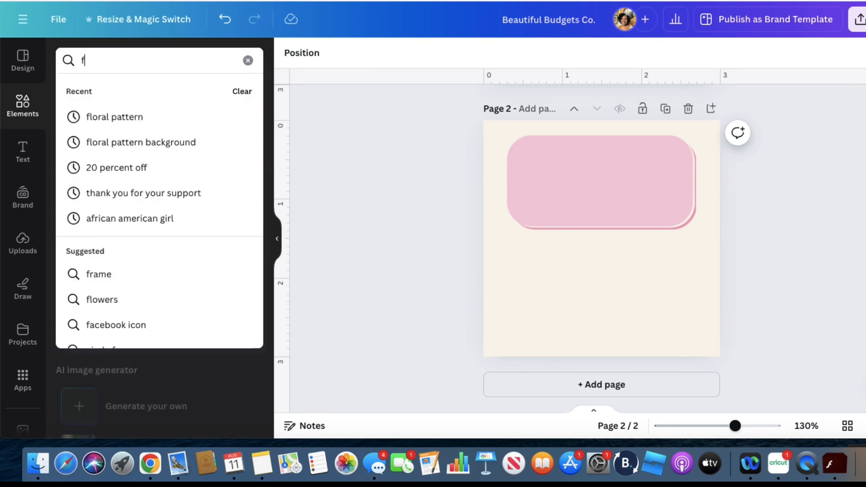
key(BackSpace)
key(BackSpace)
key(BackSpace)
key(BackSpace)
key(BackSpace)
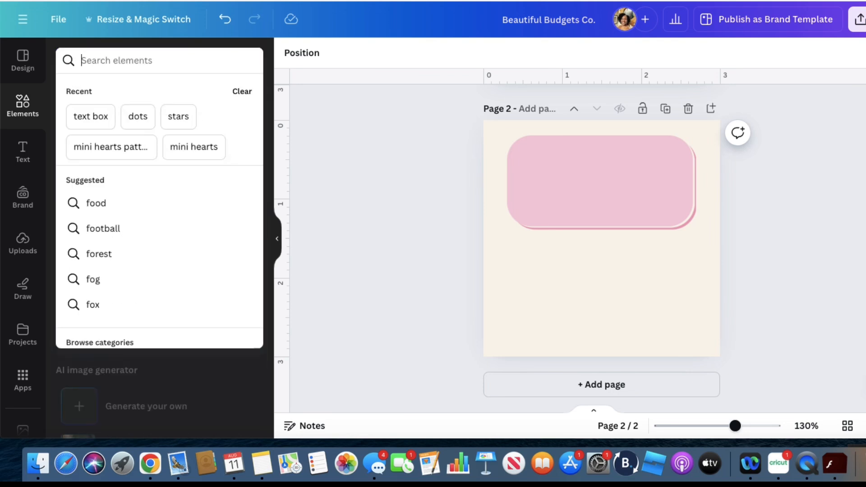
text(pink flowe)
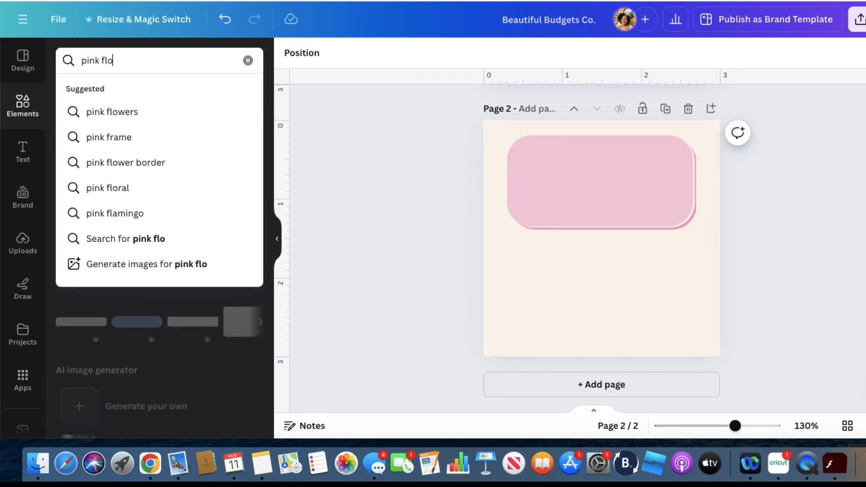
key(BackSpace)
key(Return)
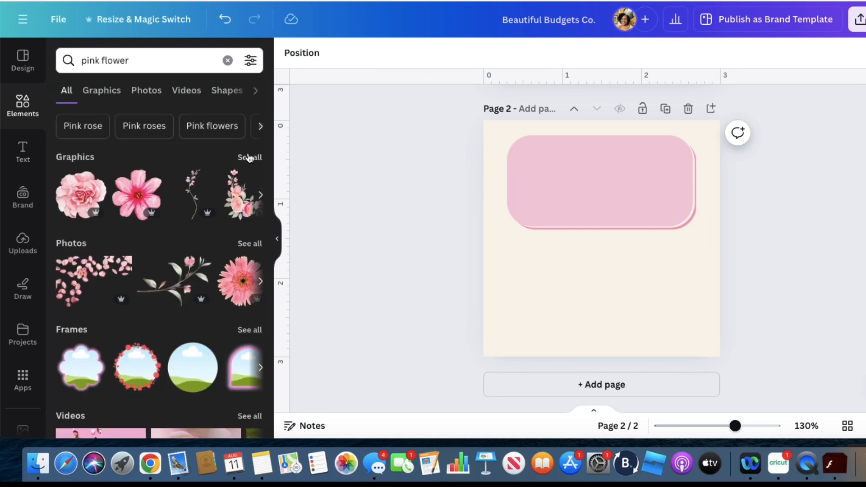
click(250, 158)
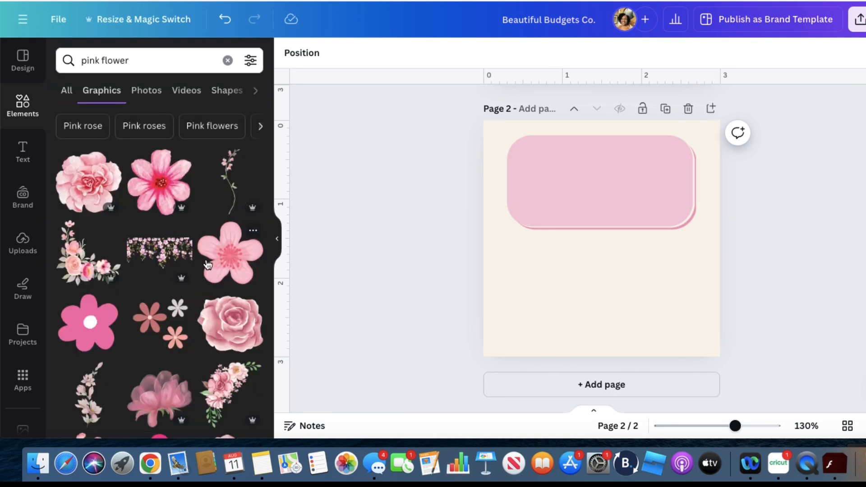
scroll(207, 265, down, 1)
click(94, 301)
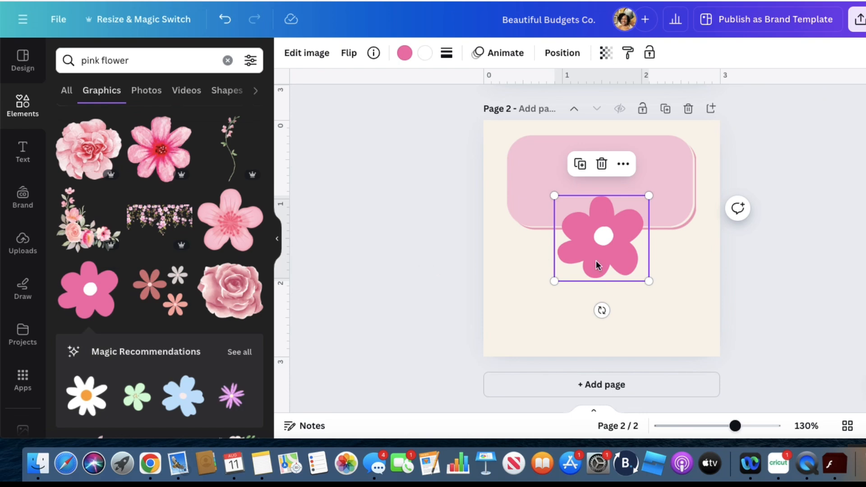
drag(648, 281, 532, 169)
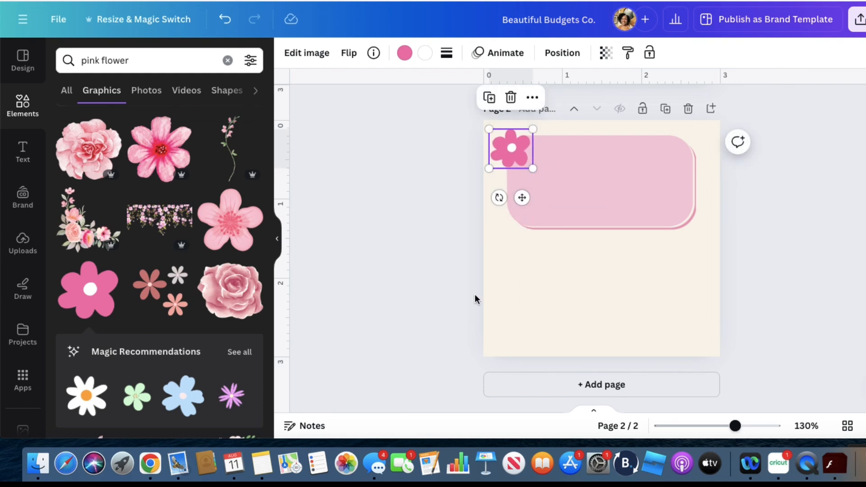
Find a "pink flower pot" graphic and place the single pink flower in an orange pot, about 1.2 in tall, centered below the pink box
click(158, 61)
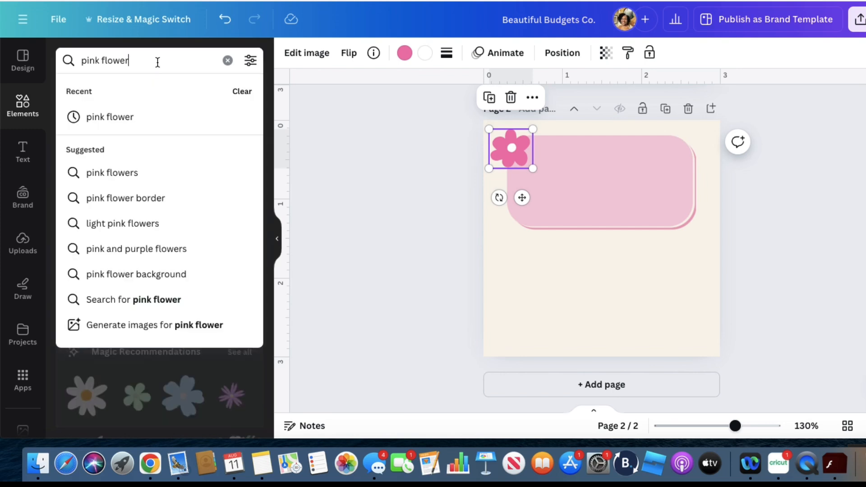
key(BackSpace)
key(BackSpace)
key(BackSpace)
key(BackSpace)
key(BackSpace)
key(BackSpace)
key(BackSpace)
key(BackSpace)
key(BackSpace)
key(BackSpace)
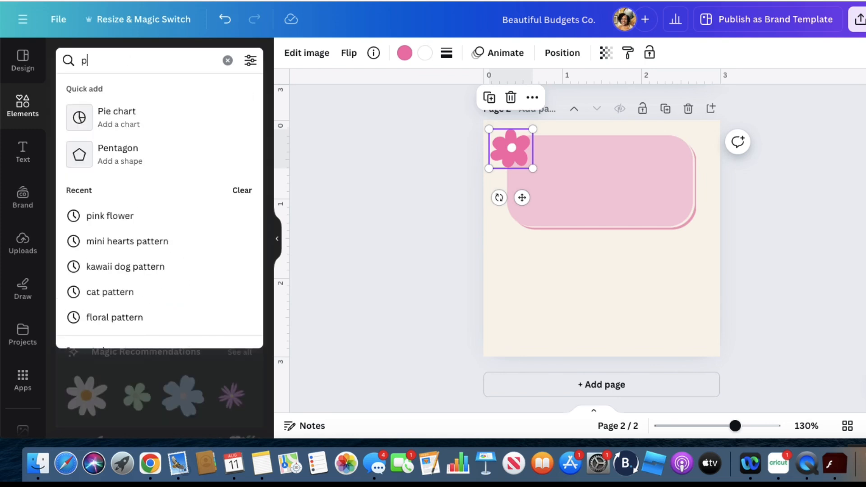
text(pink)
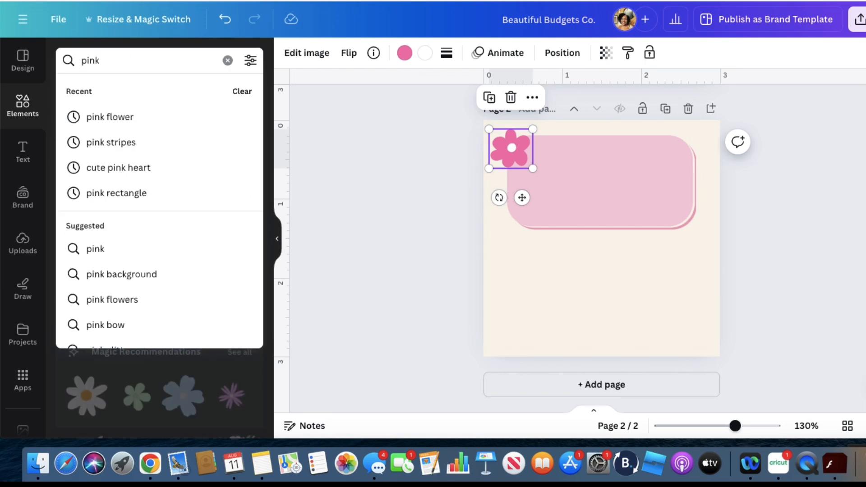
text( flower p)
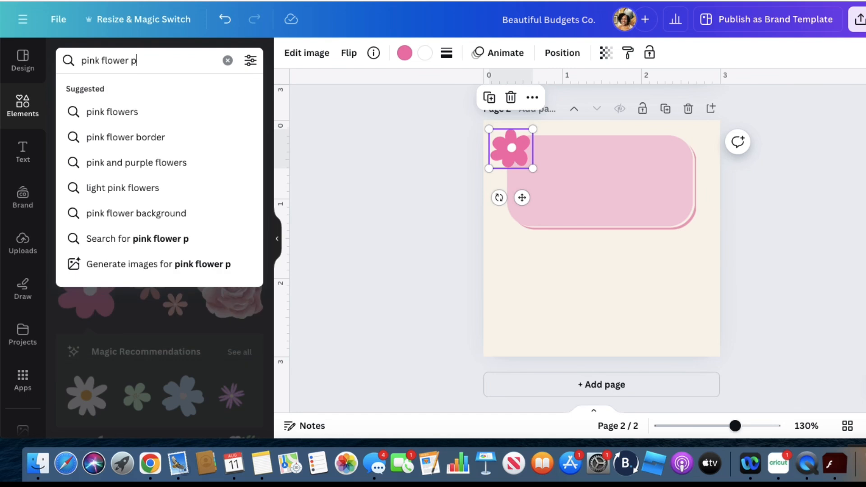
text(ot)
key(Return)
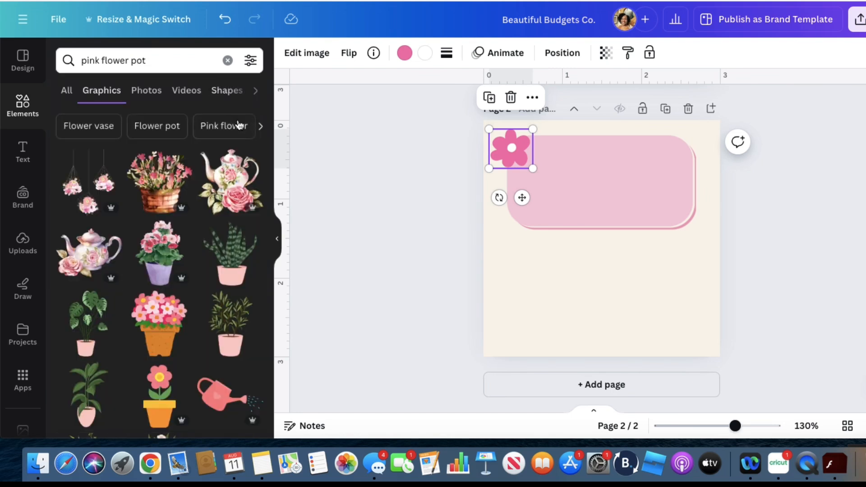
scroll(157, 298, down, 5)
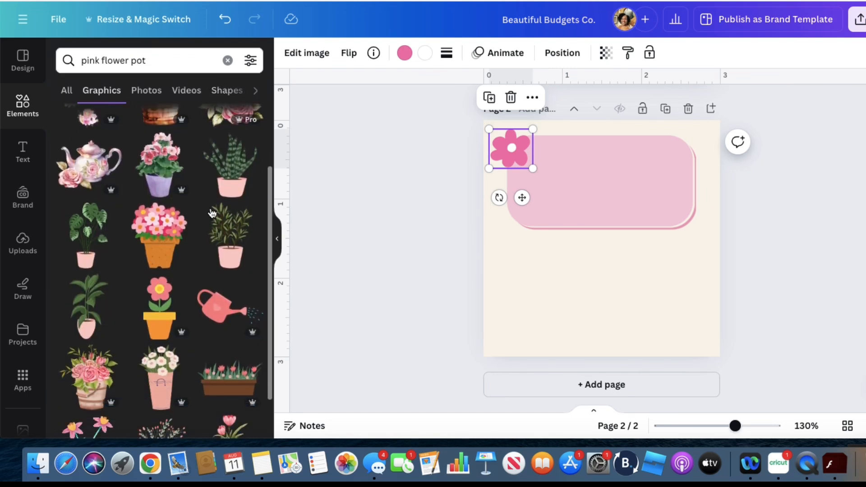
click(158, 299)
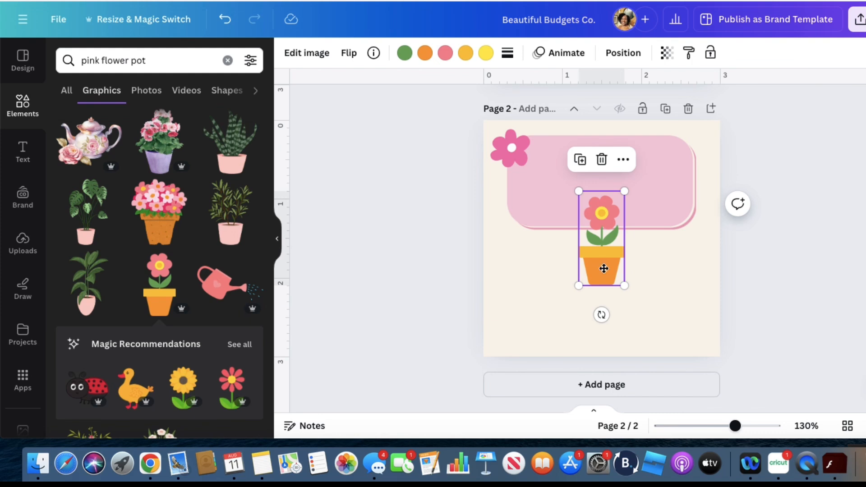
drag(604, 268, 605, 319)
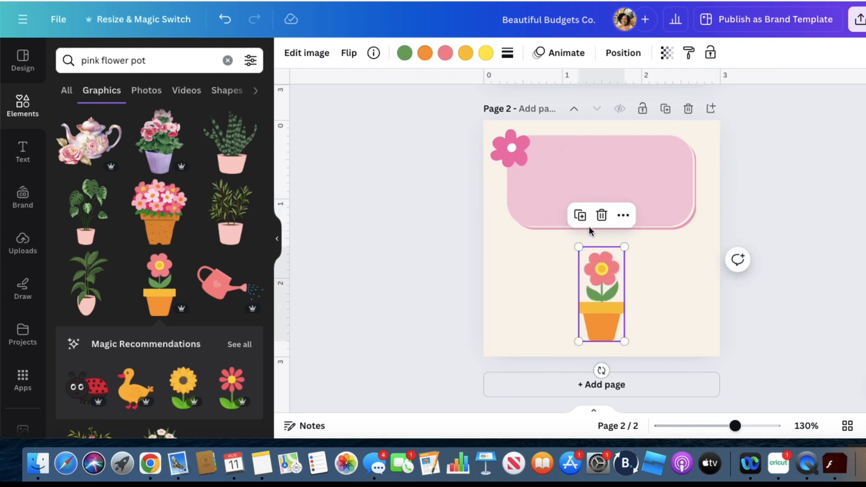
click(411, 187)
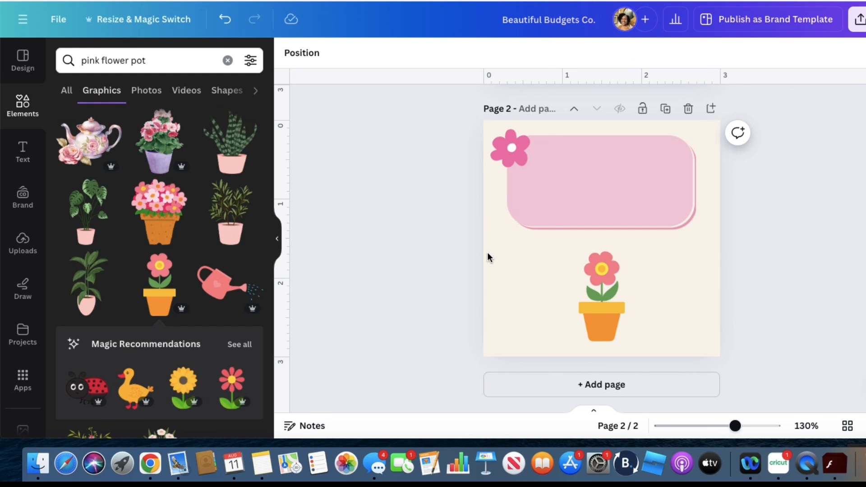
click(608, 315)
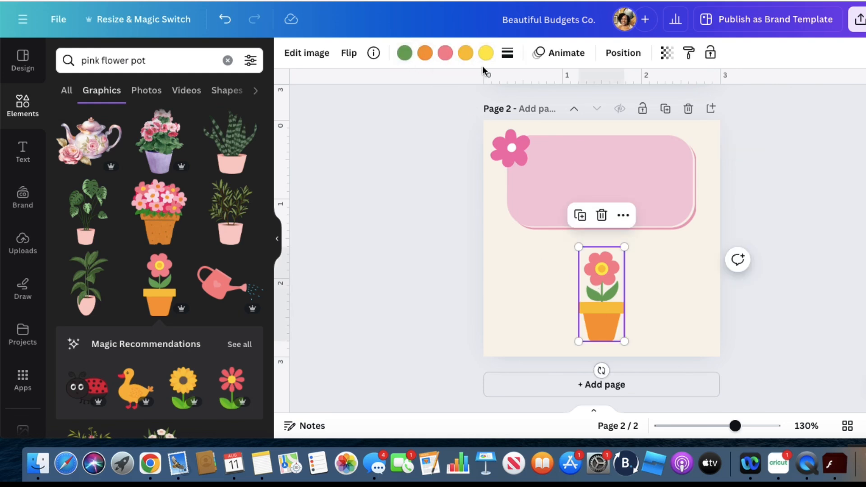
click(451, 311)
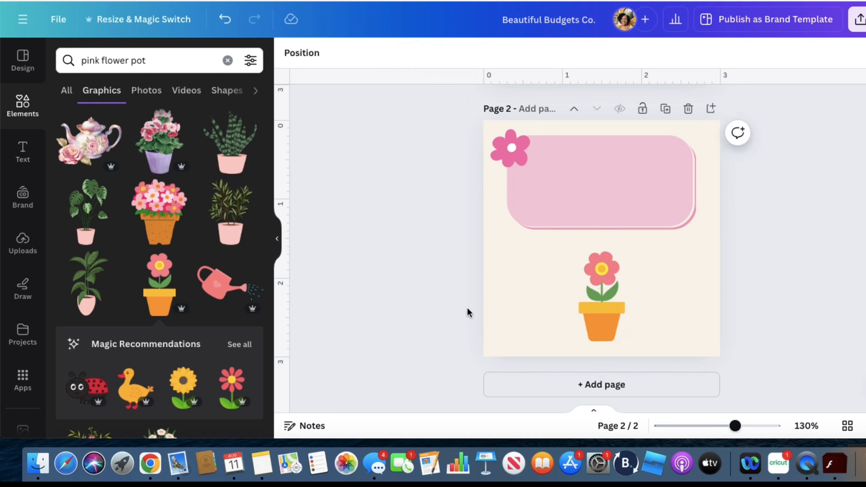
Add a text box on page 2 reading "For questions or concerns:" and start a second line beneath it
click(23, 153)
click(108, 60)
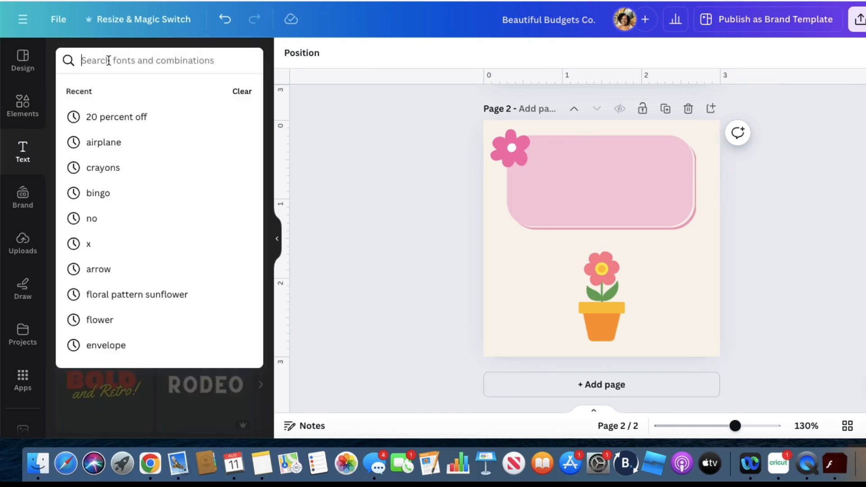
click(22, 155)
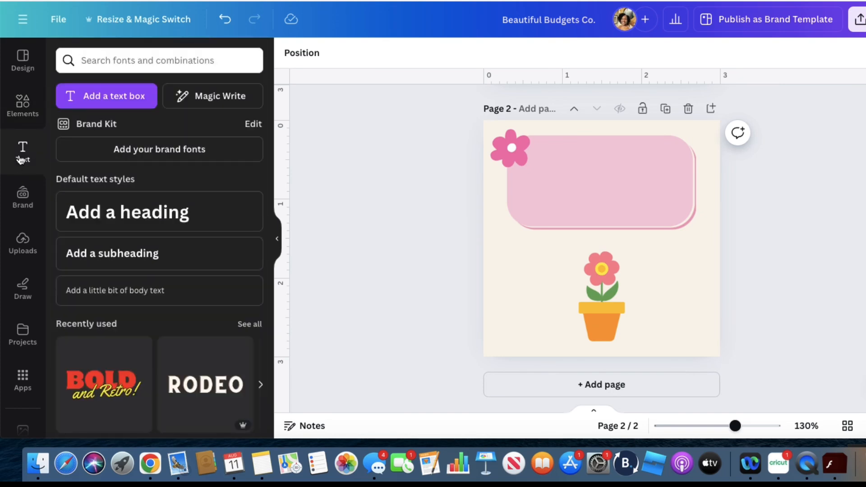
click(145, 97)
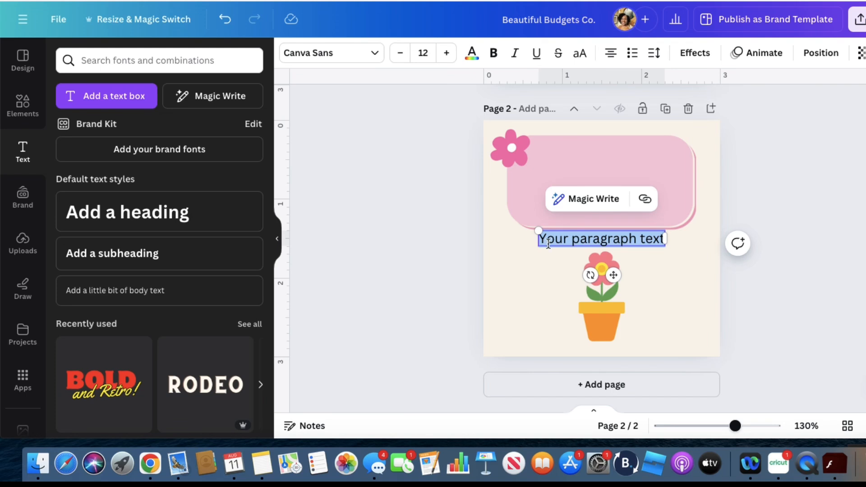
text(For)
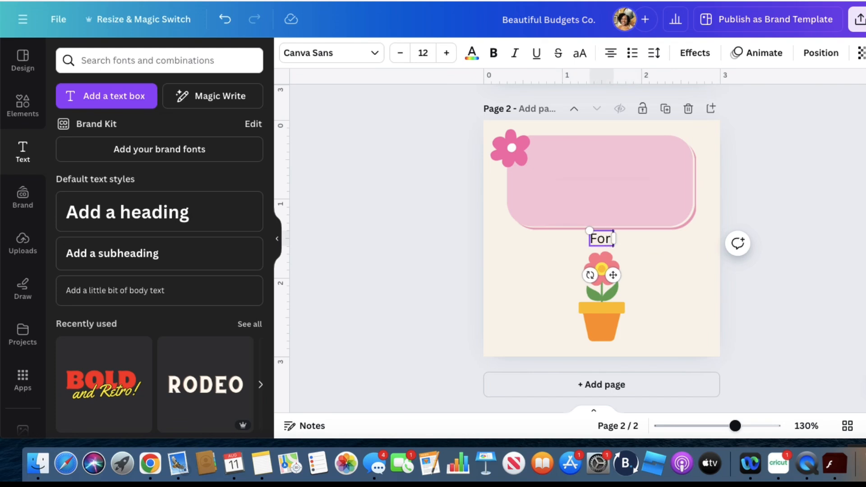
text( questiona)
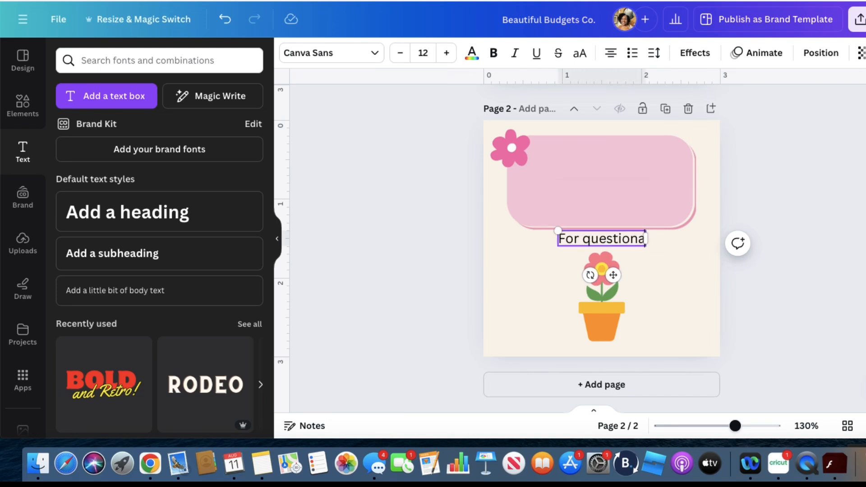
key(BackSpace)
text(s)
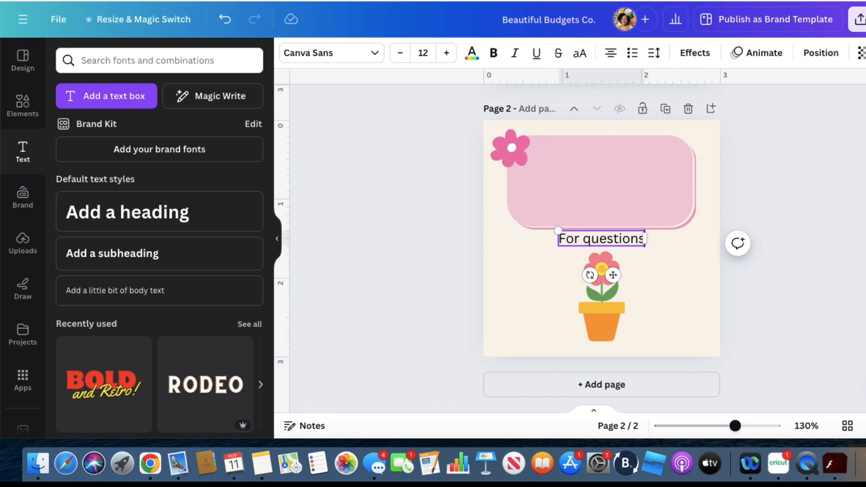
text( cr conern)
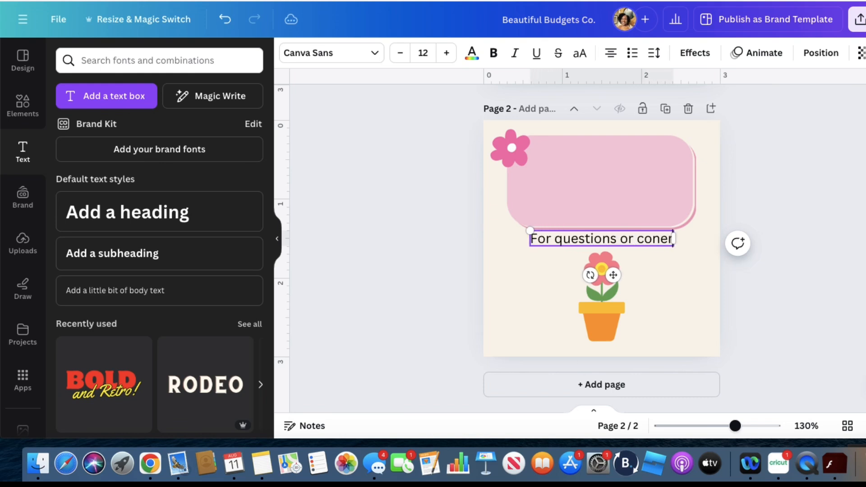
key(BackSpace)
key(BackSpace)
key(BackSpace)
key(BackSpace)
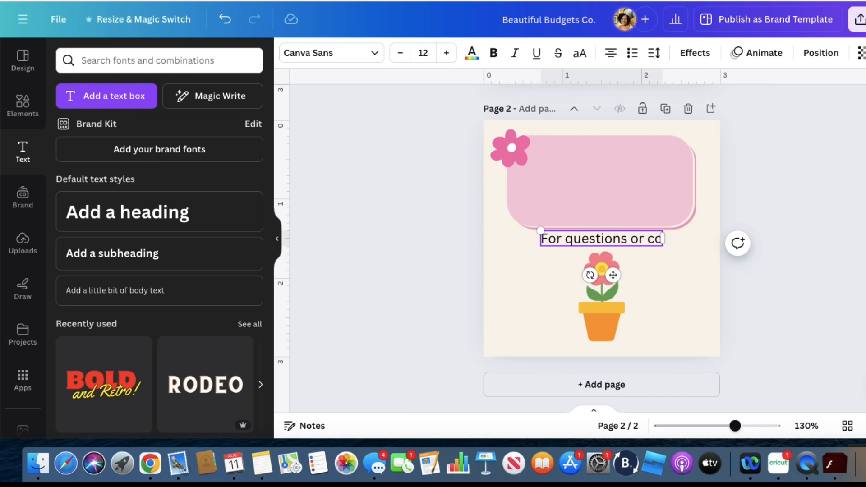
text(ncerns)
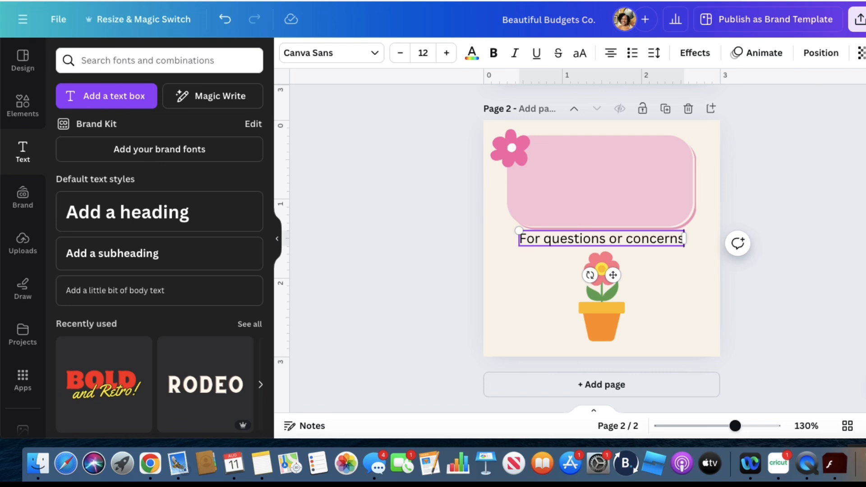
text(:)
key(Return)
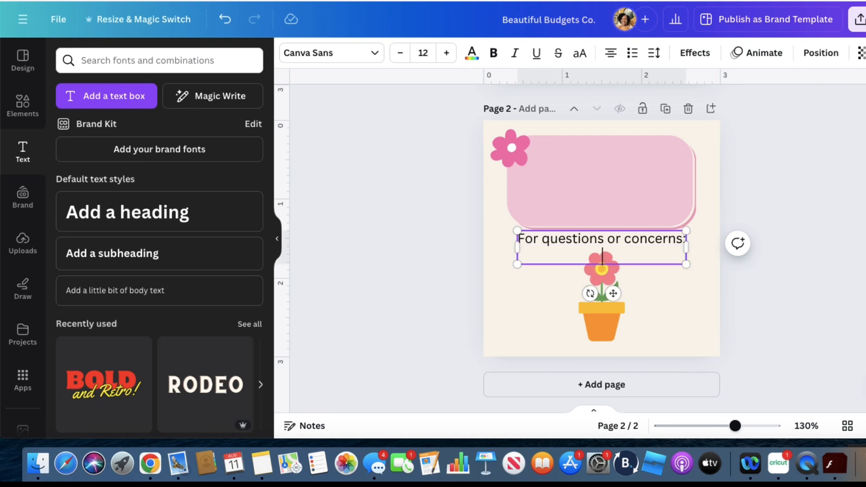
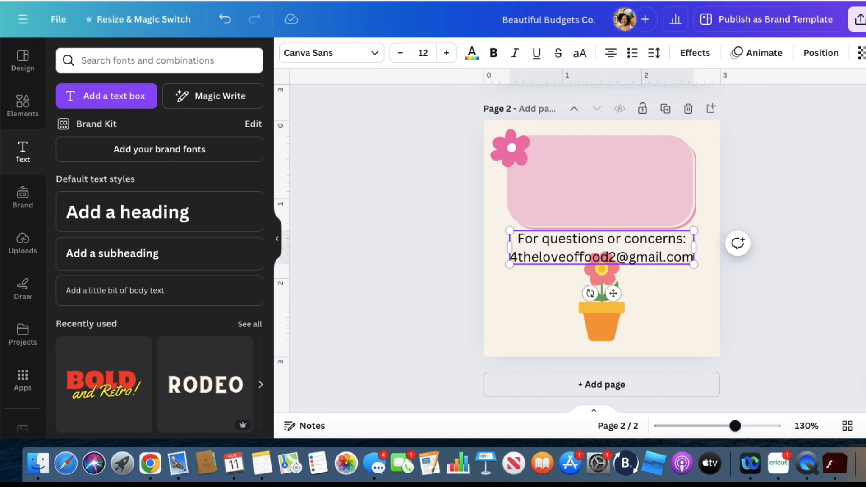
Set the font of both contact text lines to Cupcake Handmade Regular
click(374, 55)
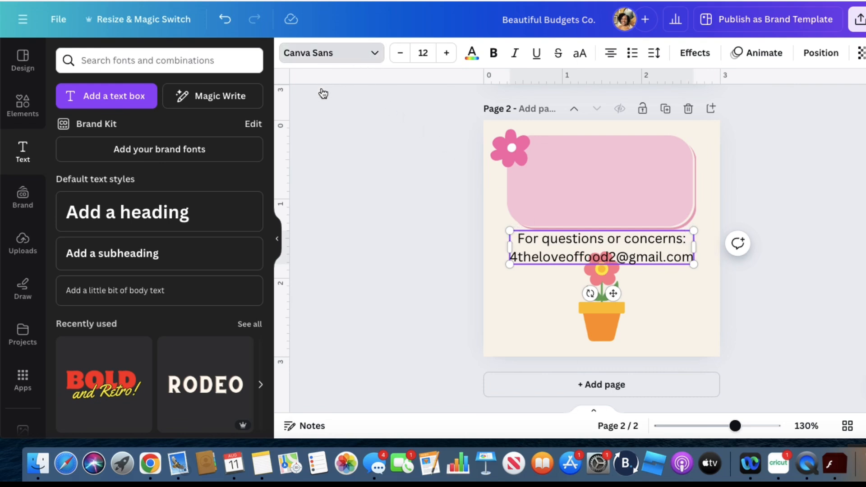
click(150, 209)
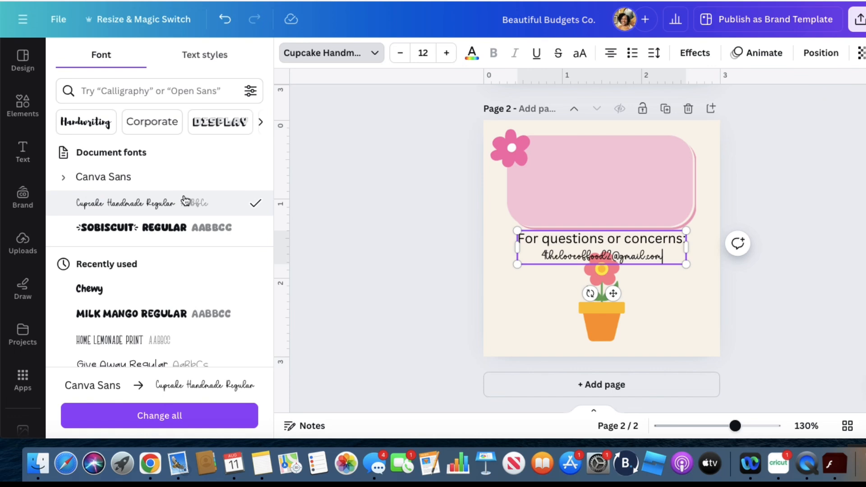
click(478, 208)
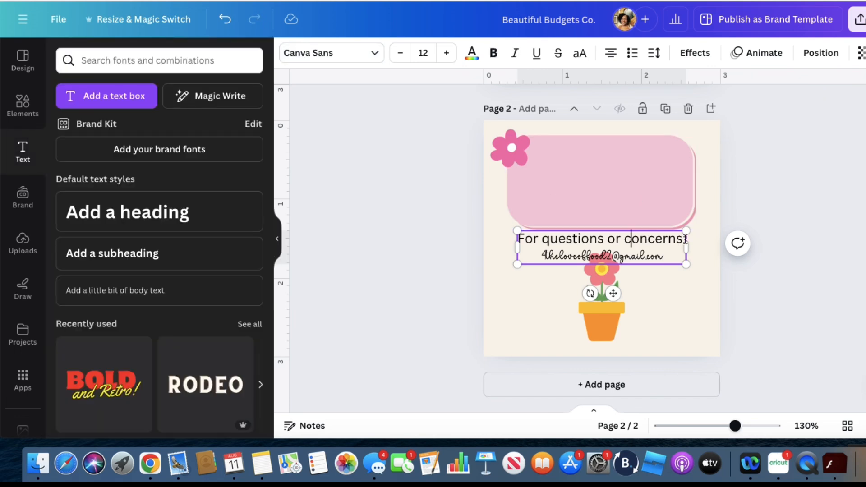
drag(685, 240, 511, 242)
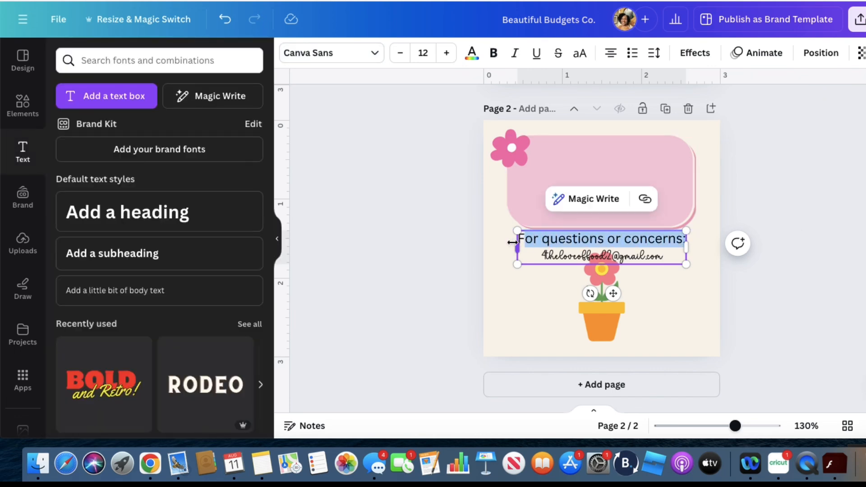
click(812, 208)
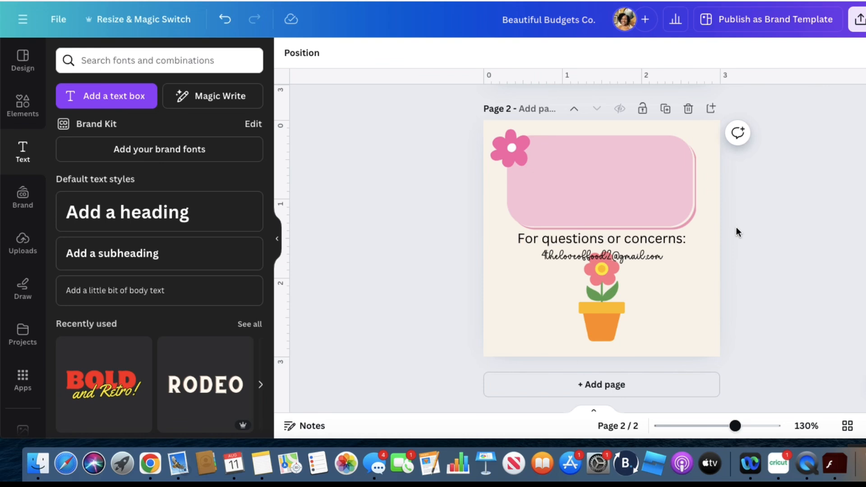
click(688, 240)
click(684, 239)
drag(685, 240, 518, 241)
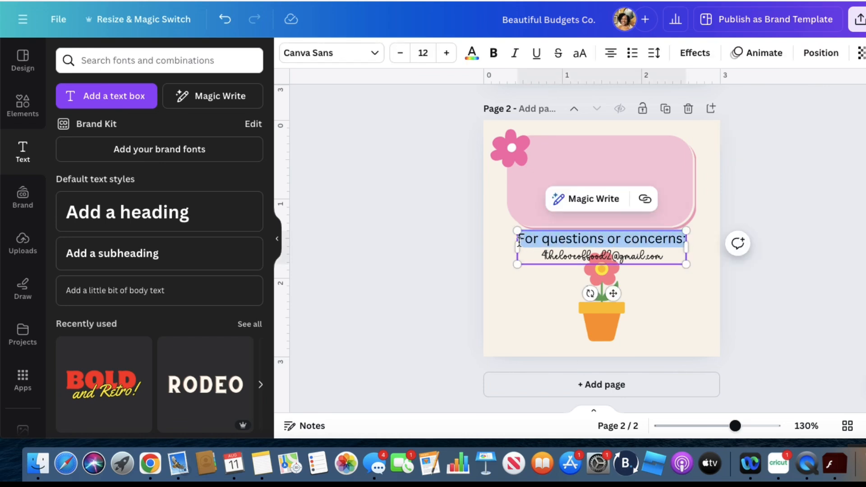
click(357, 61)
click(158, 209)
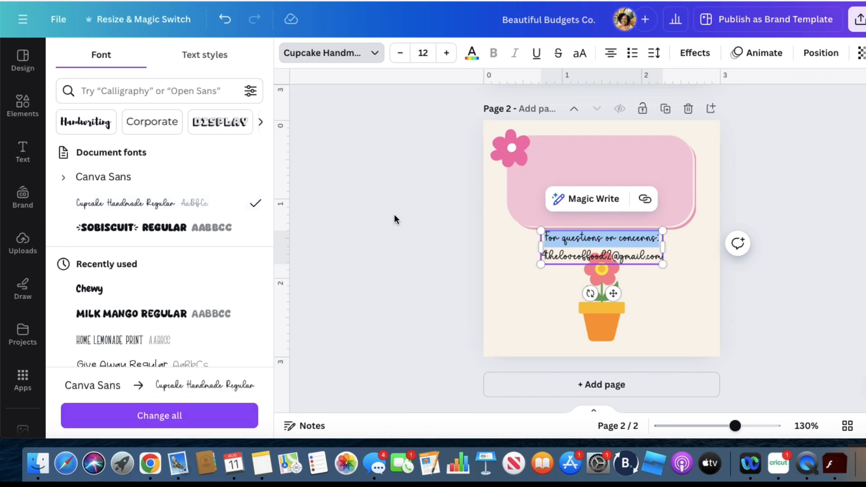
click(852, 204)
Move the contact text inside the pink rounded box and enlarge it to font size 16.1
click(647, 240)
drag(647, 241, 647, 176)
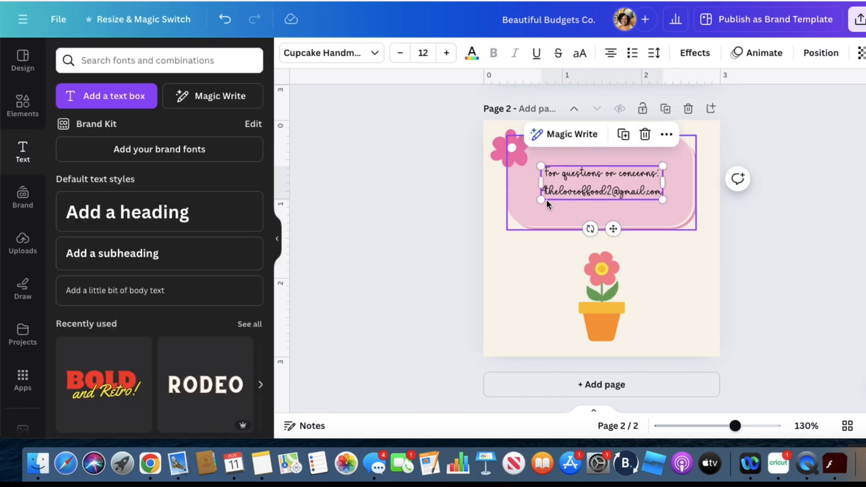
drag(541, 199, 521, 204)
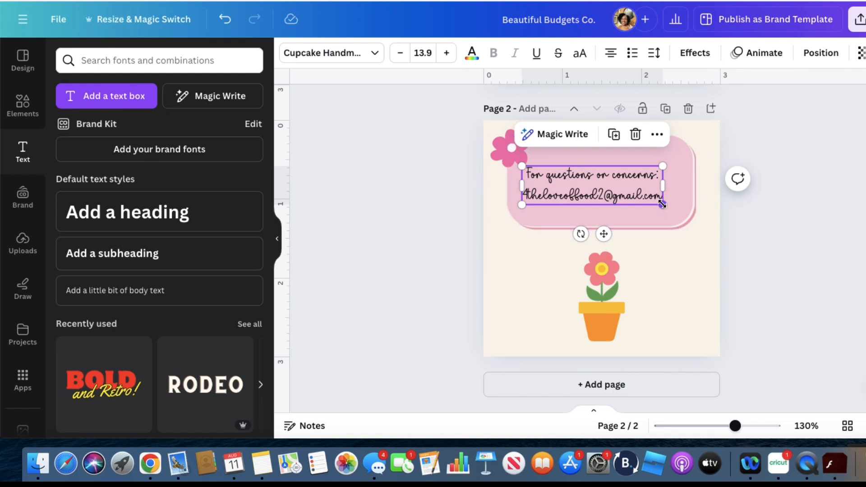
drag(663, 205, 685, 218)
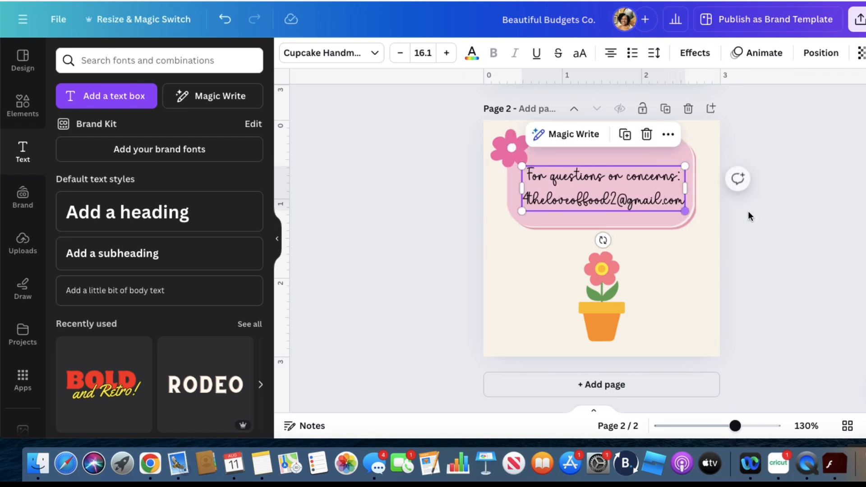
click(856, 224)
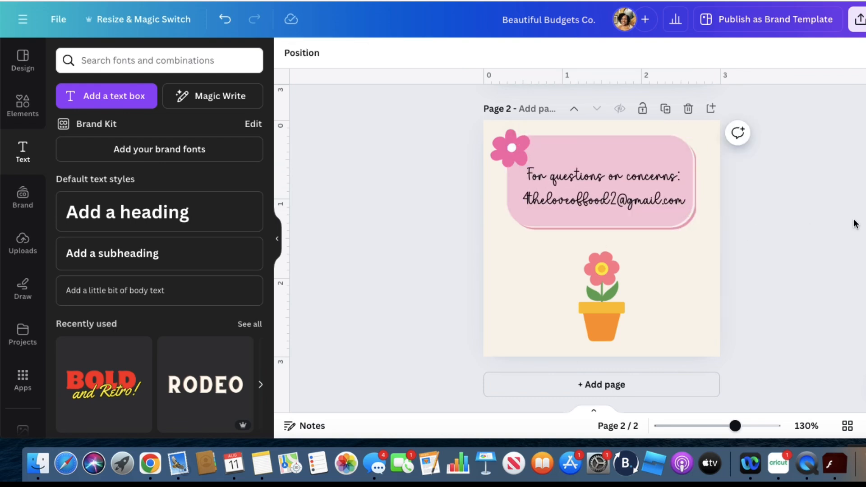
Add a square shape to page 2 and stretch it from the page's top edge across its full width, about 3 × 2.93 in
click(688, 298)
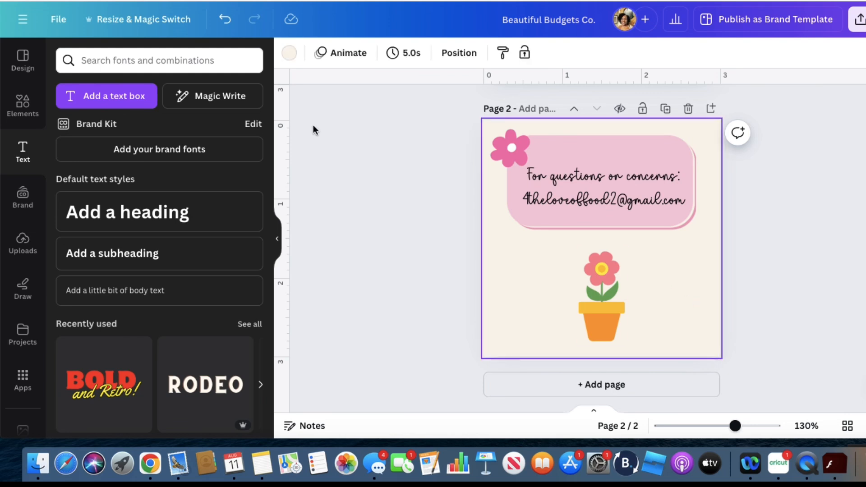
click(28, 113)
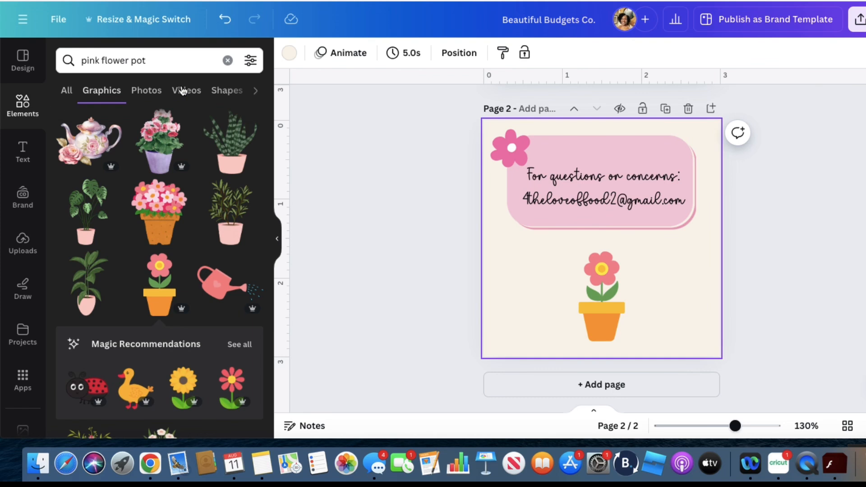
click(227, 60)
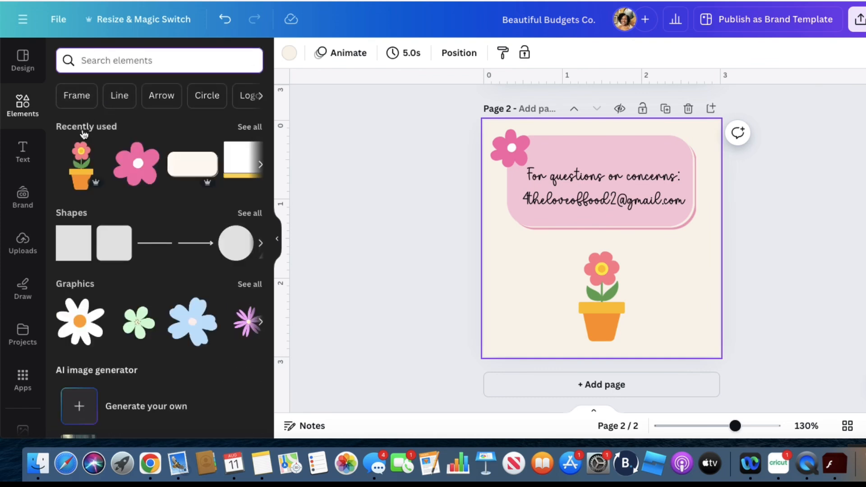
click(69, 255)
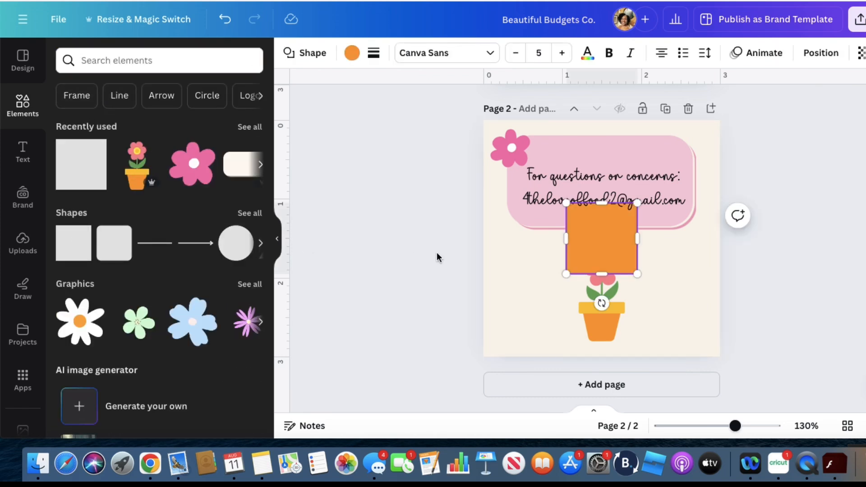
drag(566, 273, 483, 352)
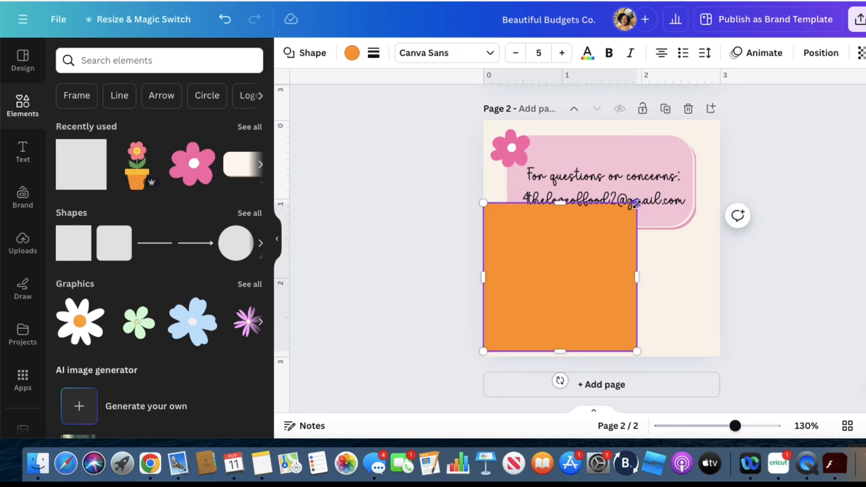
drag(636, 203, 720, 122)
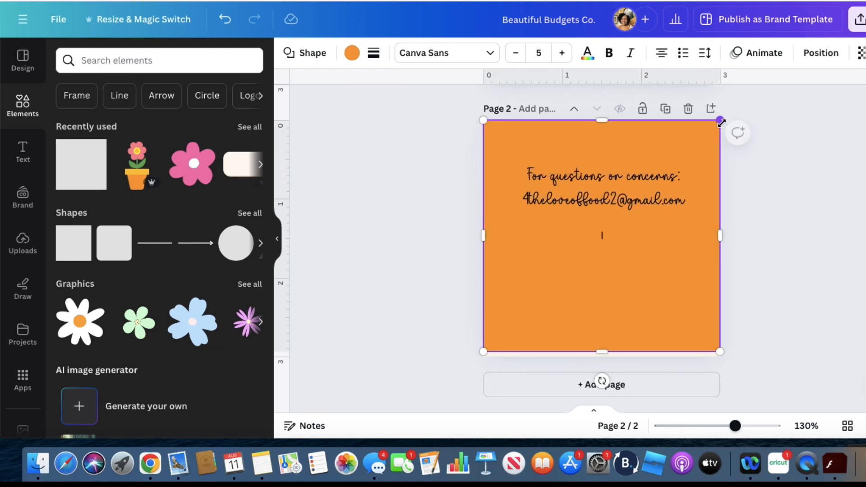
click(820, 53)
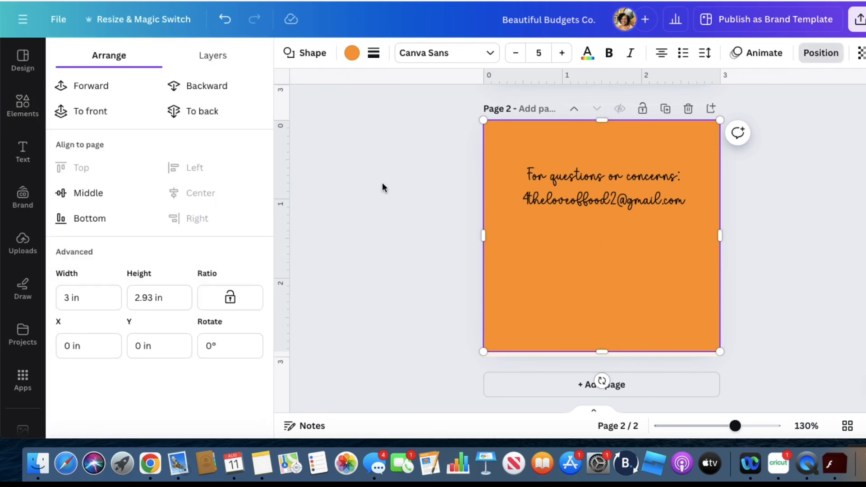
Give the square a solid border of weight 15 in the pink document color #e8a2bb
click(373, 53)
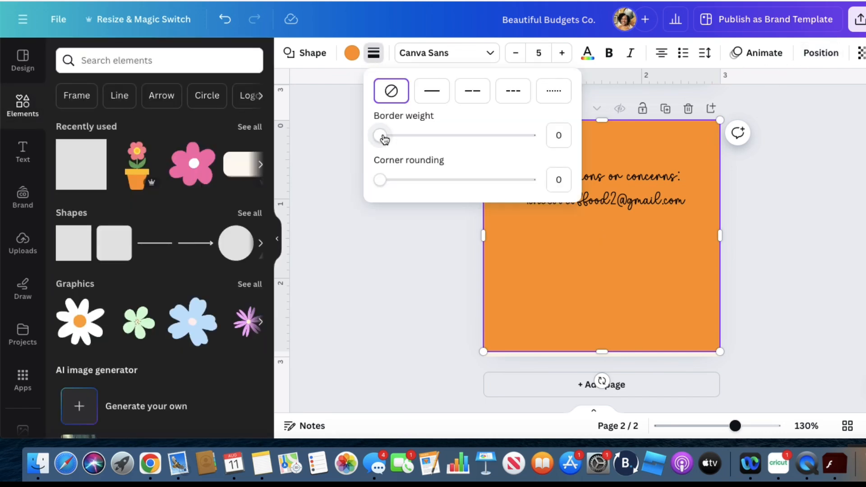
drag(400, 138, 424, 137)
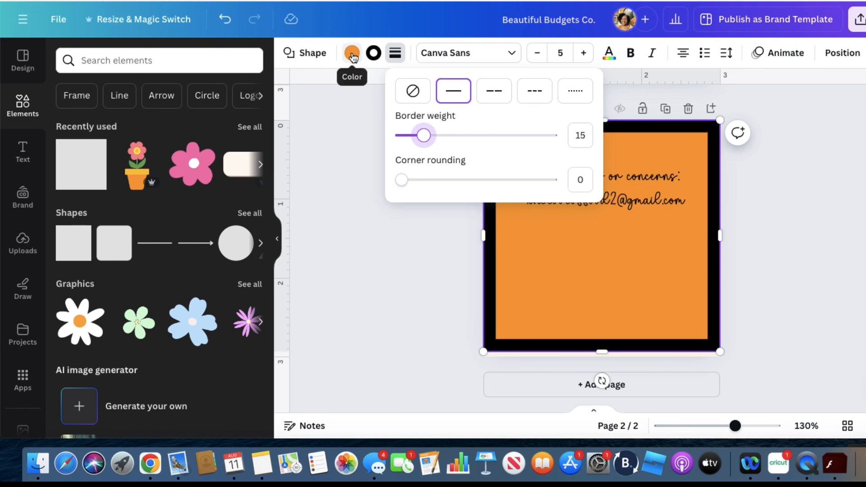
click(374, 53)
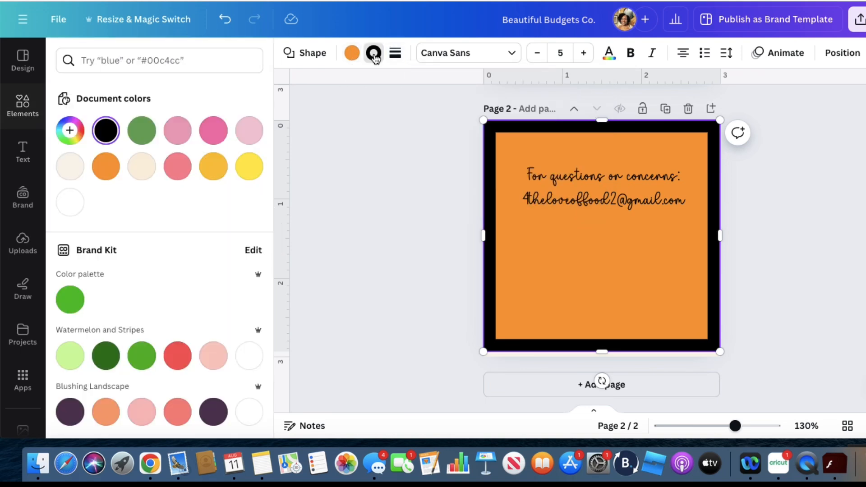
click(214, 132)
click(177, 130)
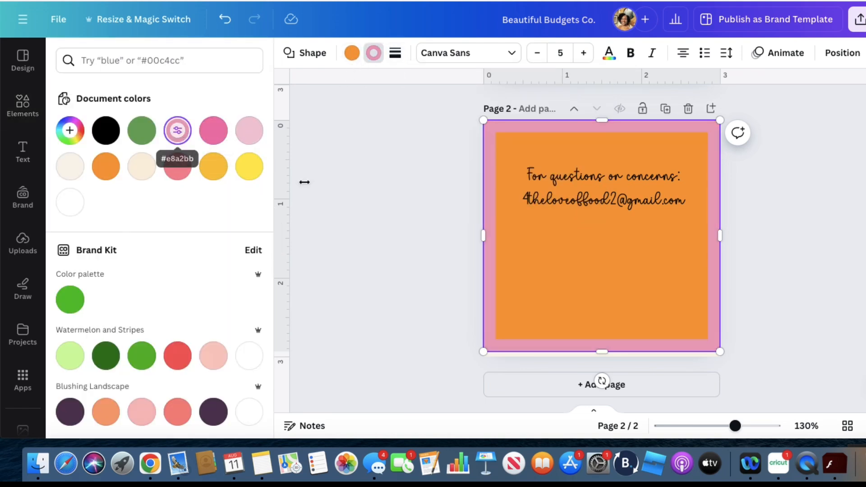
click(361, 231)
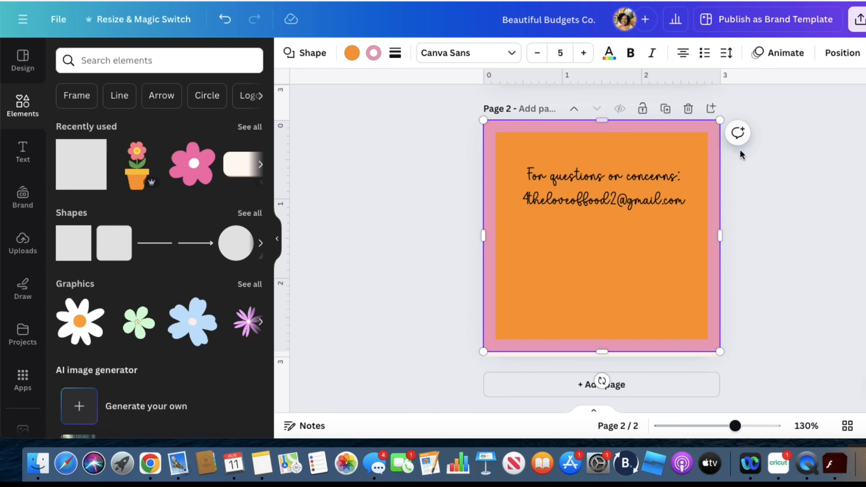
Send the pink-bordered square behind all other elements and fill it with the light cream document color matching the page background
click(838, 54)
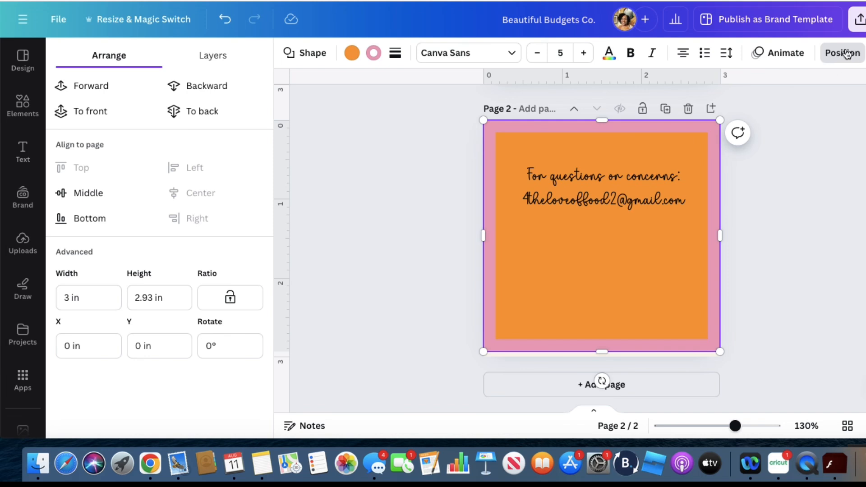
click(205, 113)
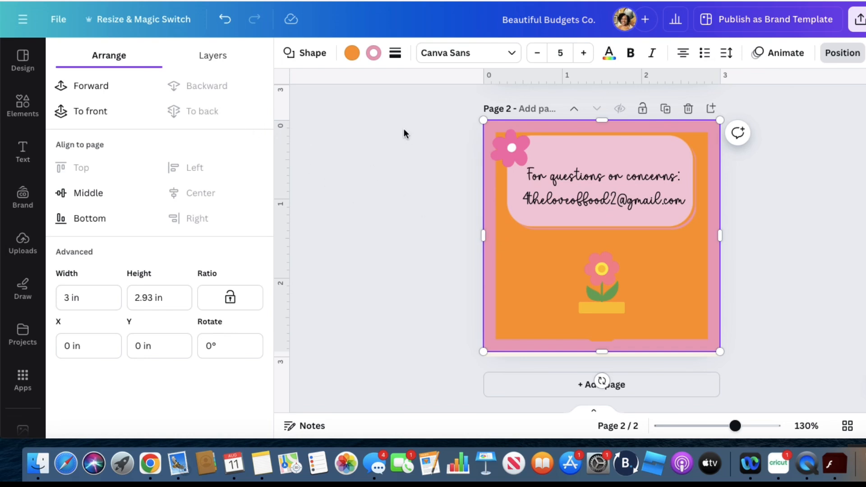
click(351, 53)
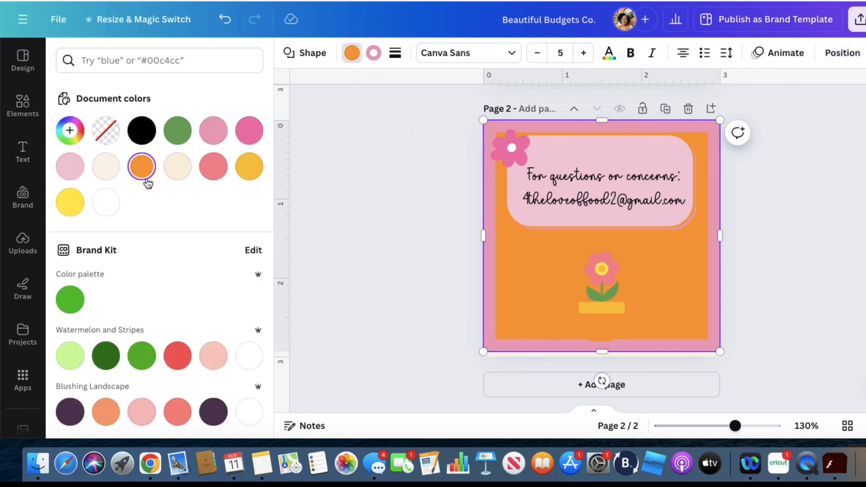
click(106, 166)
key(Escape)
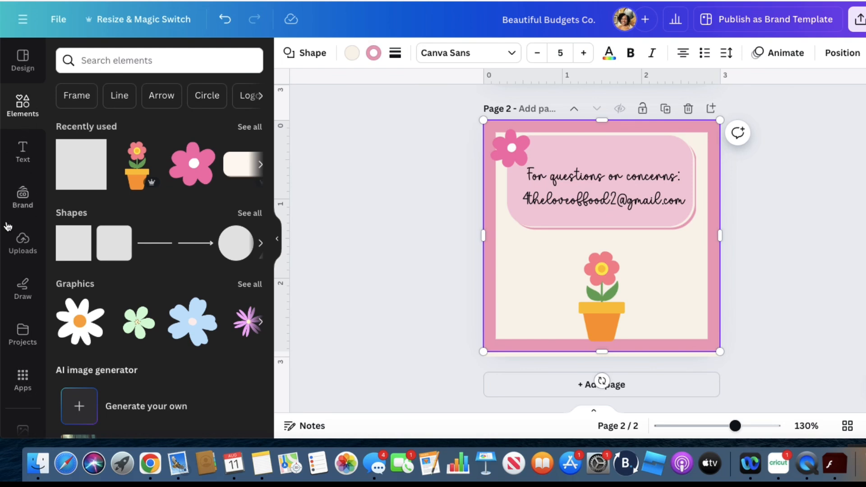
Find the QR Code app among the popular apps and open it
scroll(13, 261, down, 3)
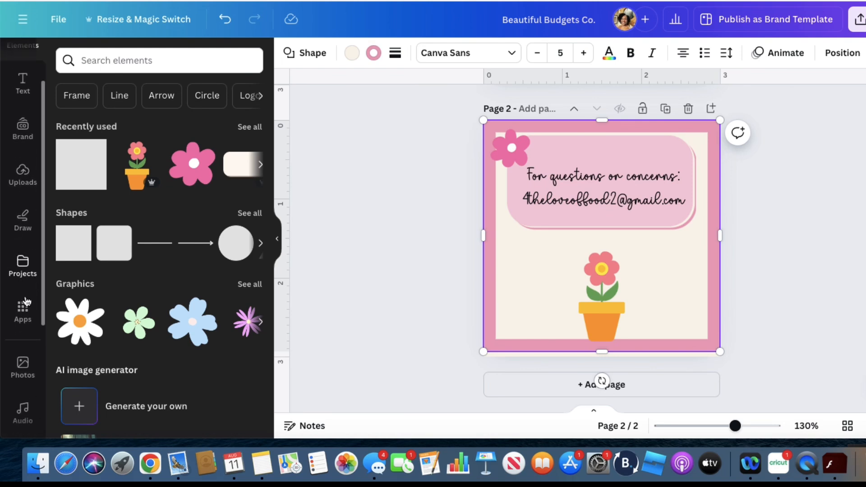
click(29, 312)
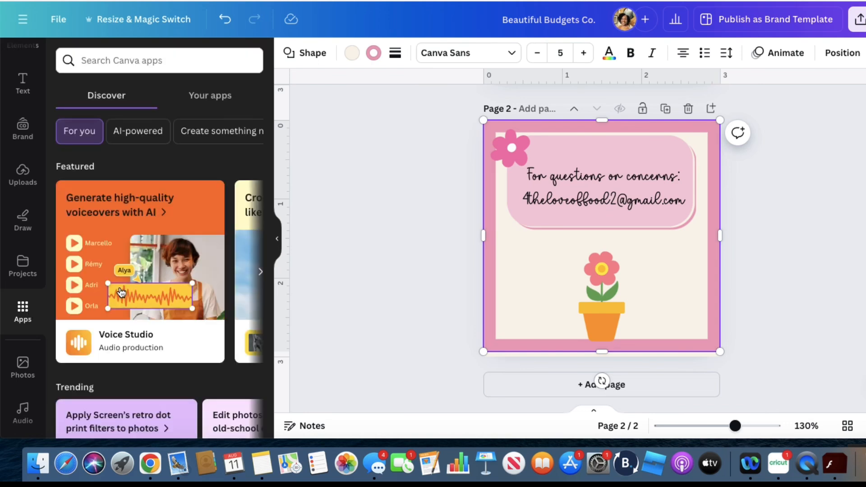
scroll(155, 220, down, 5)
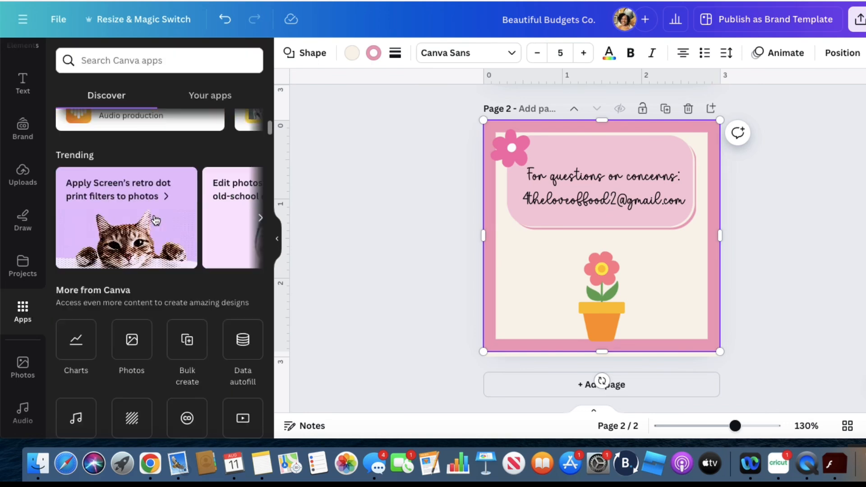
scroll(156, 220, down, 3)
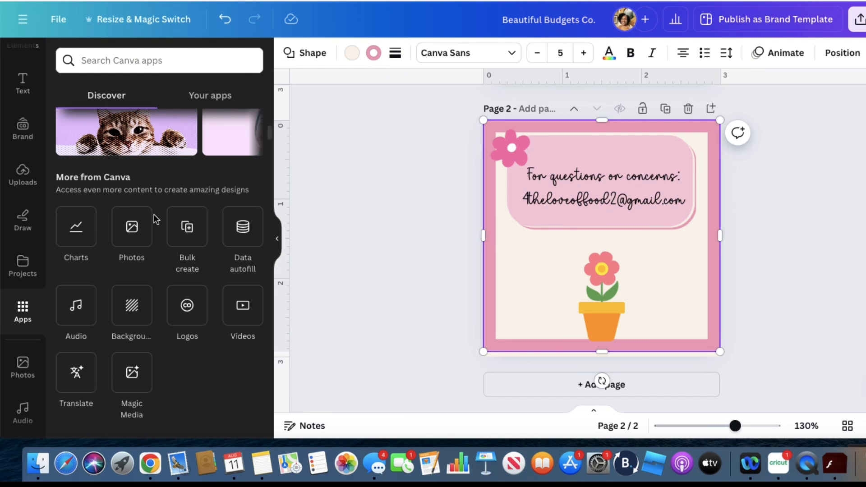
scroll(153, 215, down, 4)
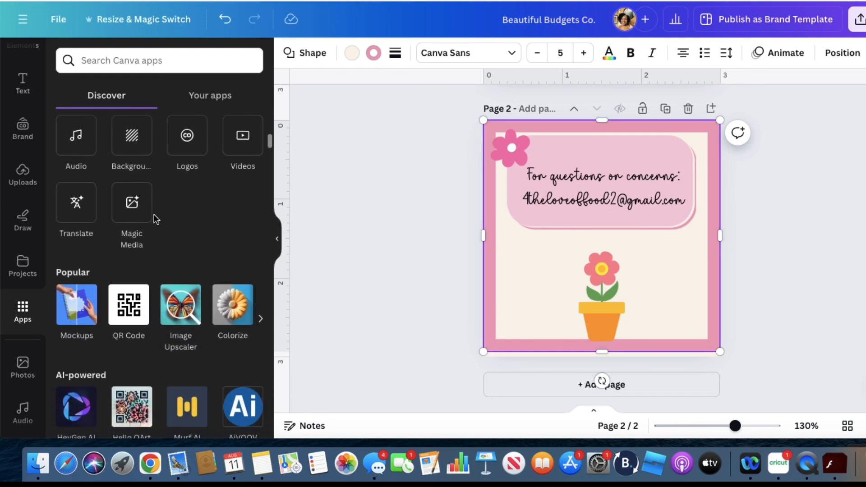
scroll(153, 216, down, 1)
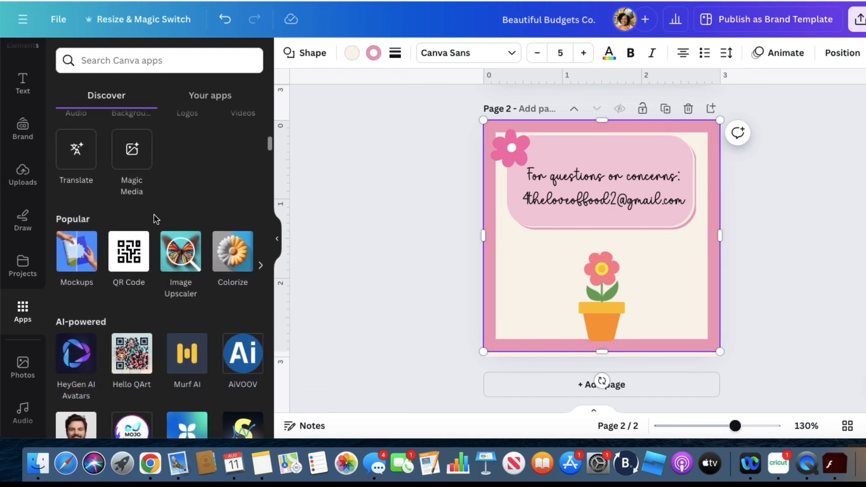
click(128, 256)
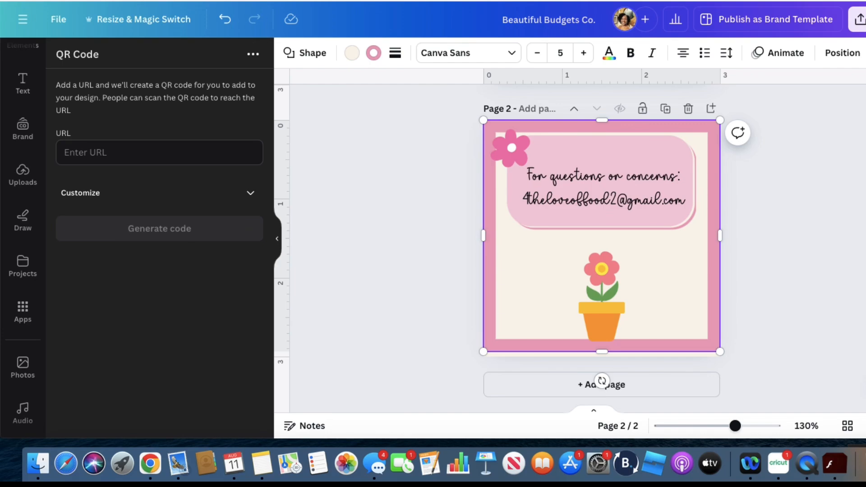
key(super+t)
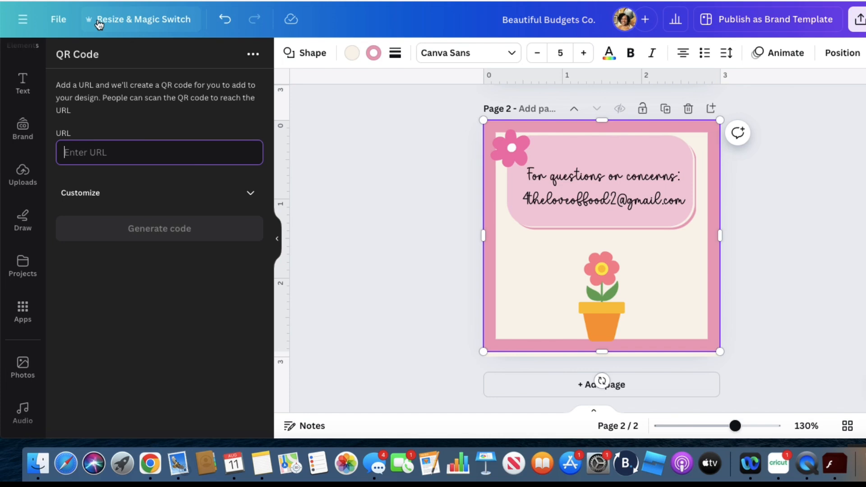
text(https://www.youtube.com/@Beautifulmeandyou)
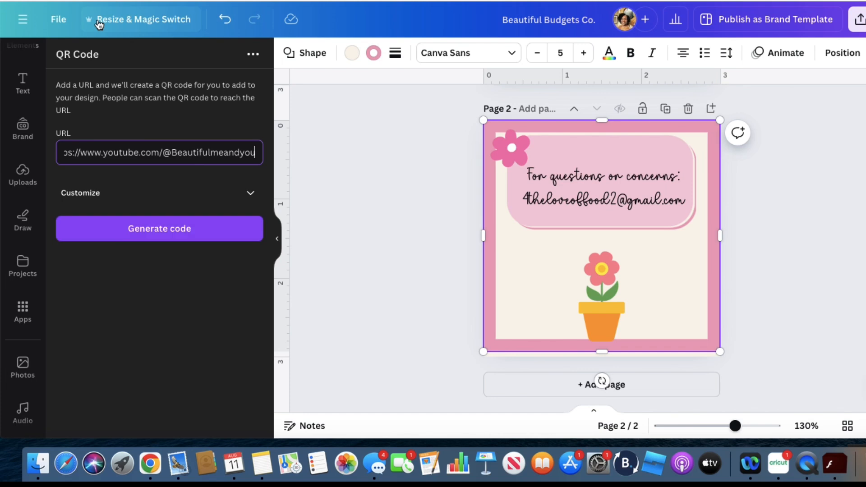
click(124, 230)
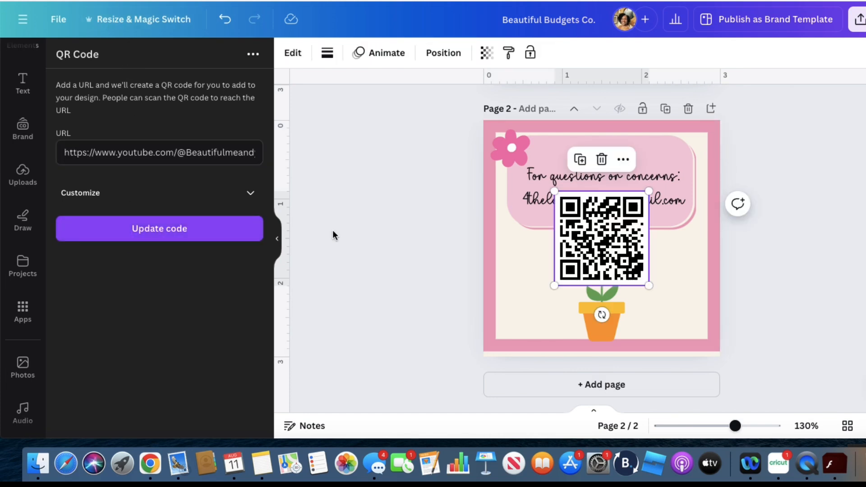
drag(646, 193, 604, 250)
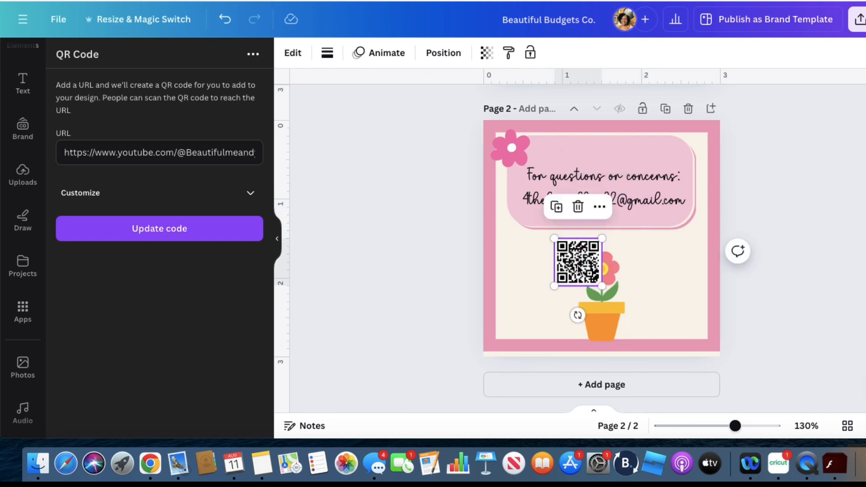
drag(566, 282, 538, 303)
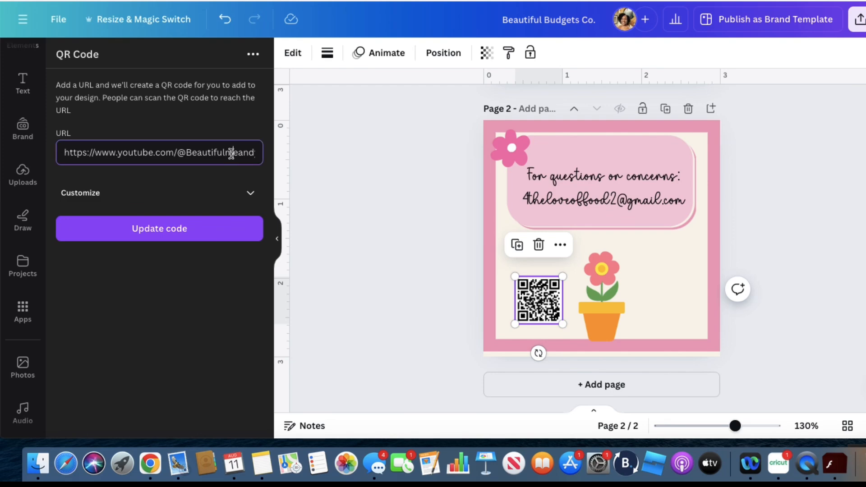
Deselect the YouTube QR code on the page and clear the URL field for another code
drag(250, 154, 63, 152)
click(686, 286)
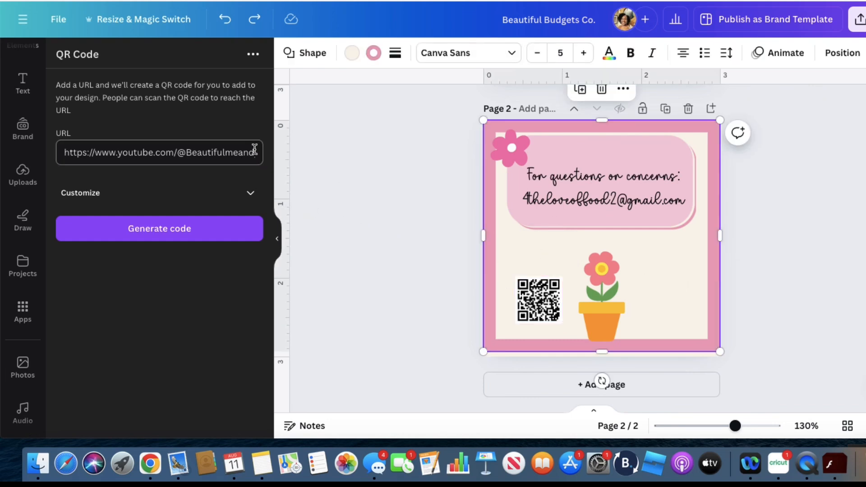
key(BackSpace)
key(BackSpace)
key(BackSpace)
key(BackSpace)
key(BackSpace)
key(BackSpace)
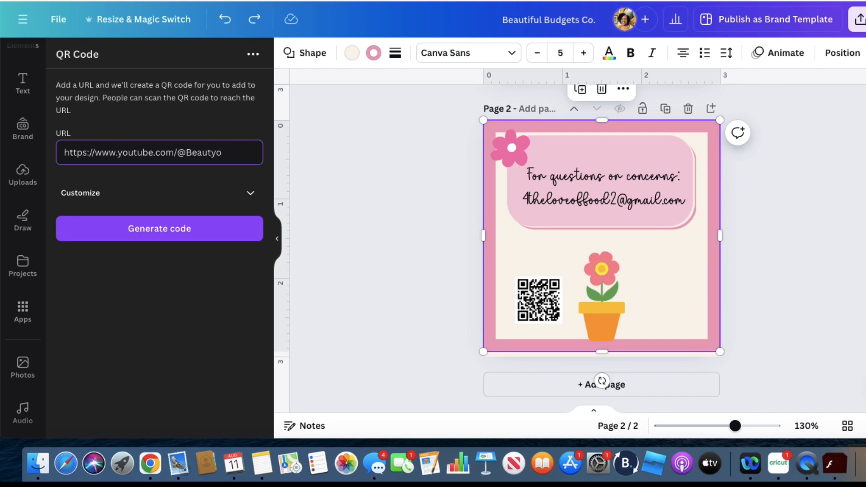
key(BackSpace)
key(BackSpace)
key(BackSpace)
key(BackSpace)
key(BackSpace)
key(BackSpace)
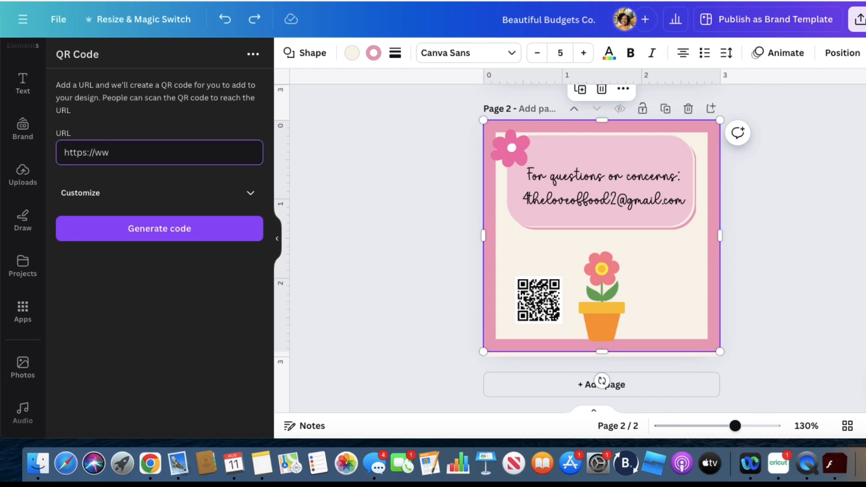
key(BackSpace)
key(BackSpace)
key(BackSpace)
key(BackSpace)
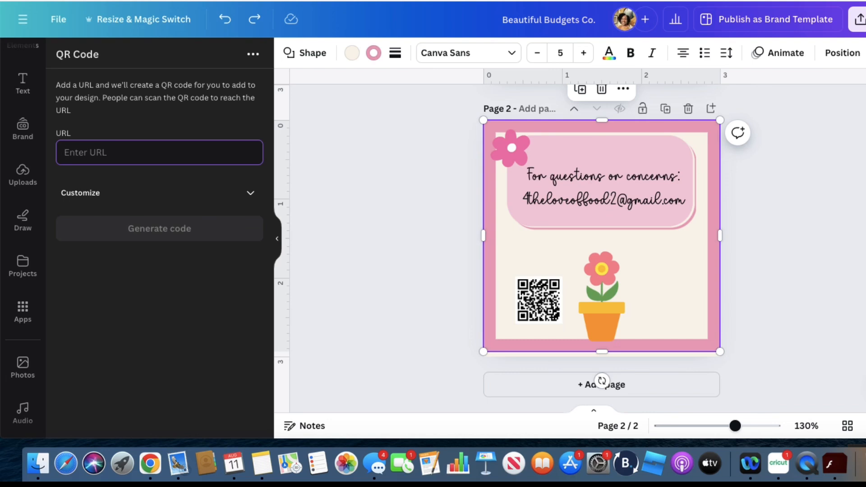
text(t)
key(BackSpace)
Generate a QR code for the BeautifulBudgetsCo Etsy shop URL and place it, shrunk to about 0.6 in wide, right of the flower pot
key(super+t)
key(super+v)
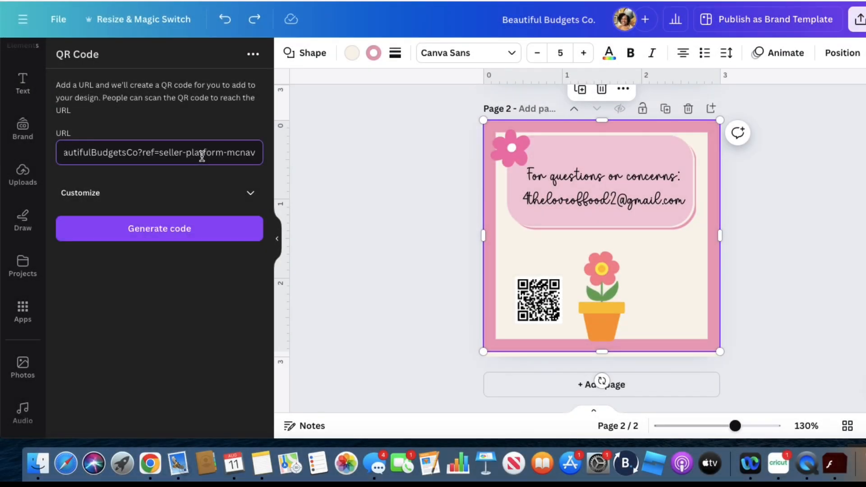
click(199, 221)
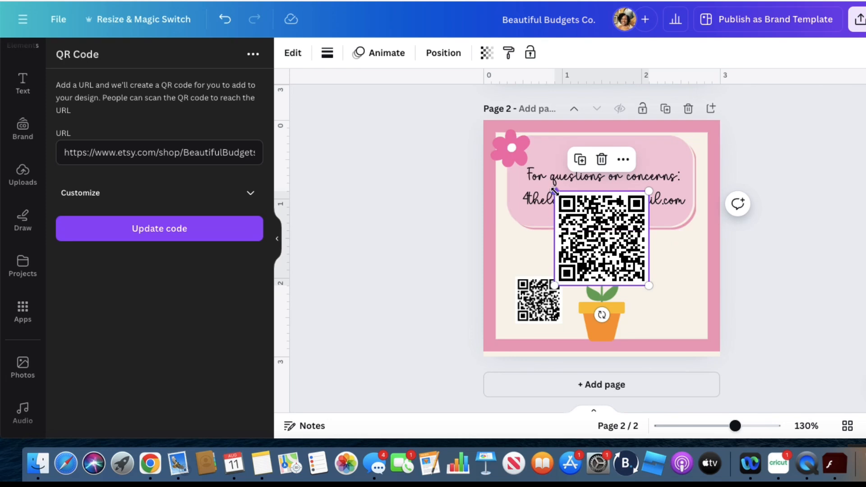
drag(554, 190, 673, 304)
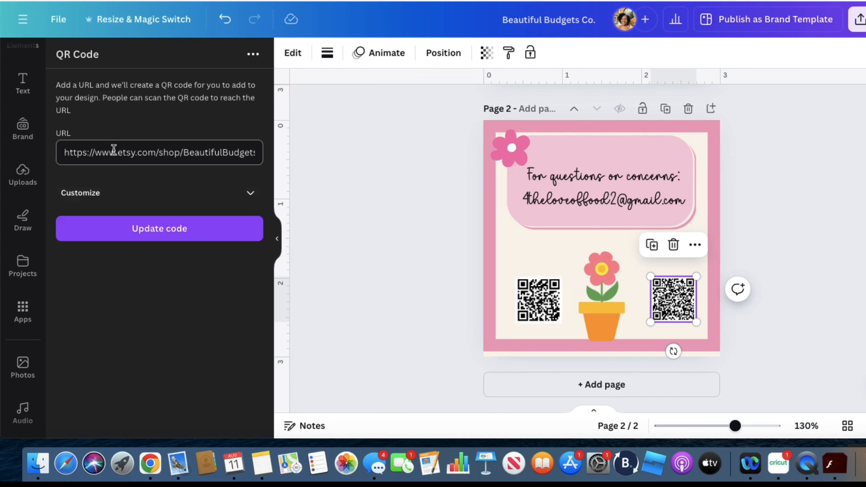
Search the elements for "youtube logo" and place the red play-button graphic, about 0.5 in wide, above the QR code left of the flower pot
scroll(37, 97, up, 2)
scroll(36, 97, up, 1)
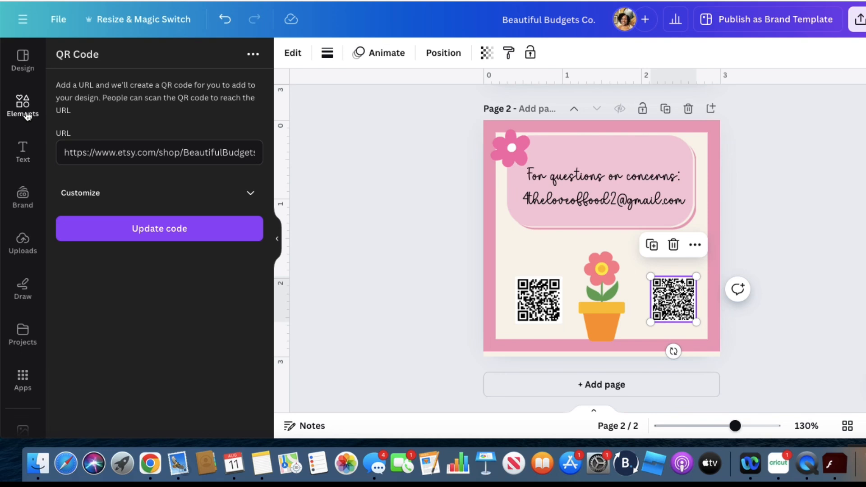
click(27, 116)
click(116, 59)
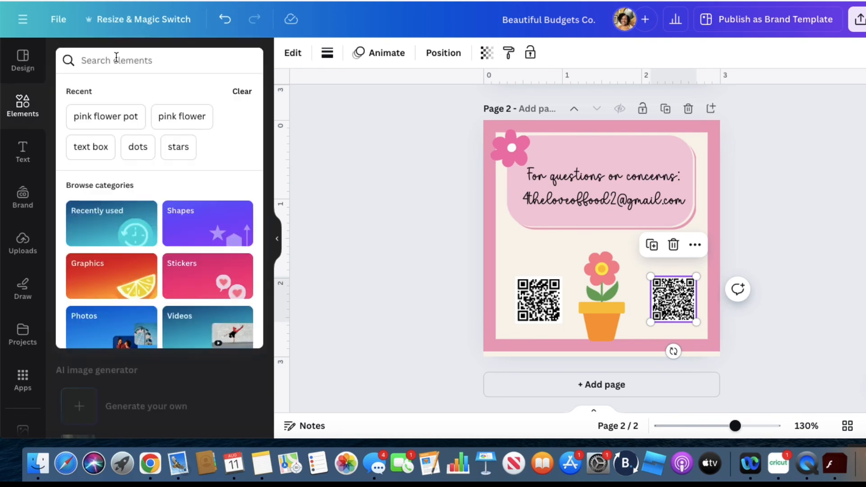
text(youtube)
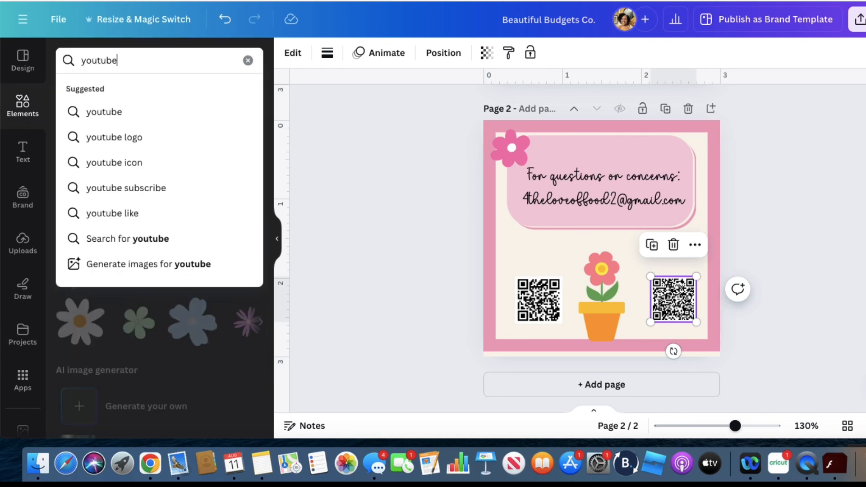
click(99, 140)
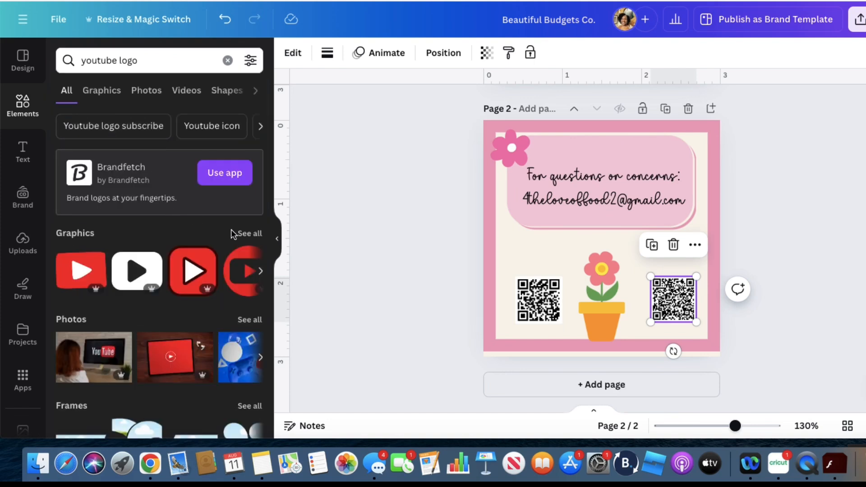
click(71, 275)
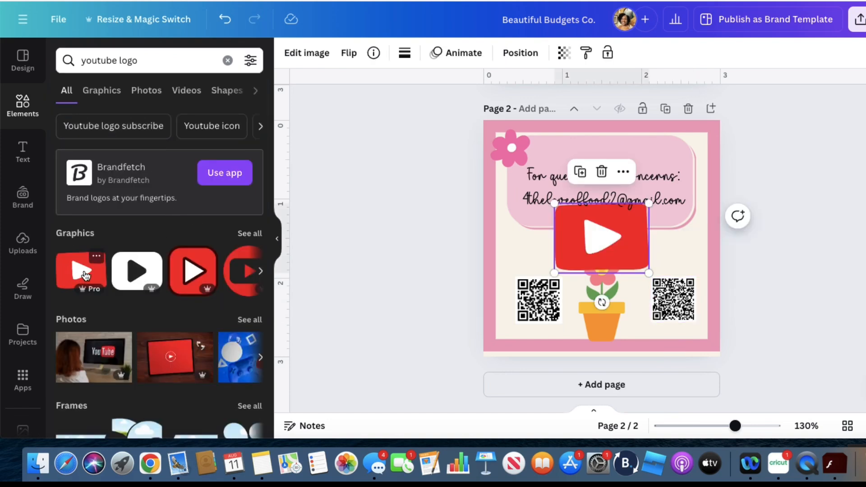
drag(634, 214, 536, 251)
click(772, 232)
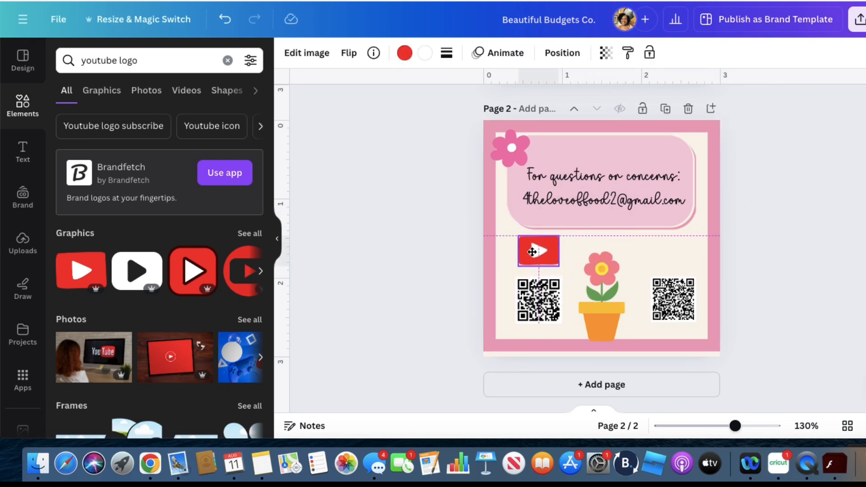
Search the elements for "etsy logo" and place the orange SHOP NOW! badge, about 0.5 in wide, above the QR code right of the flower pot
drag(155, 64, 70, 60)
text(etsy)
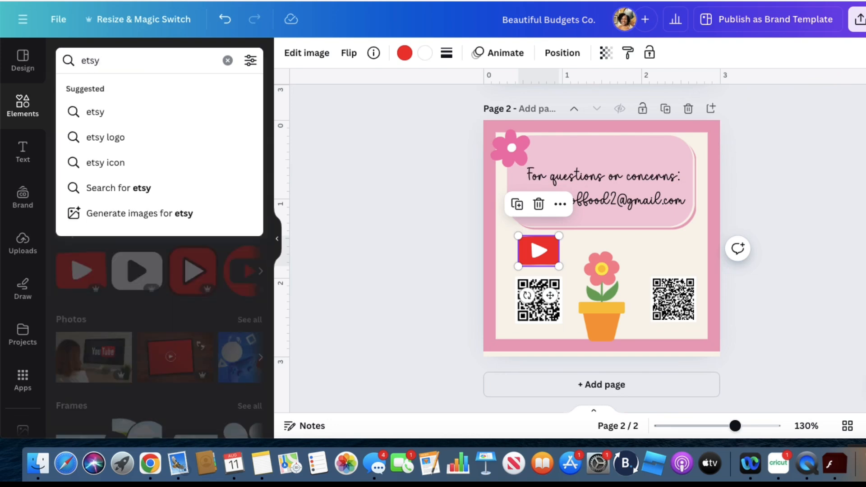
text( logo)
key(Return)
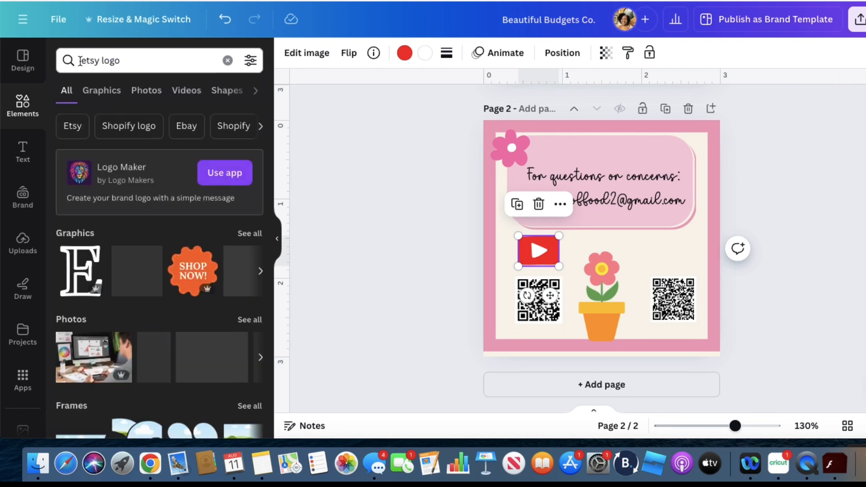
click(181, 264)
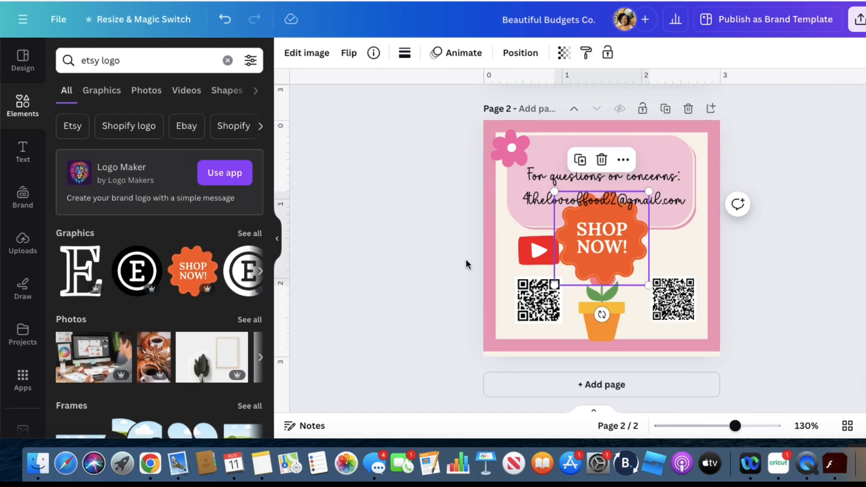
drag(554, 192, 679, 251)
click(820, 251)
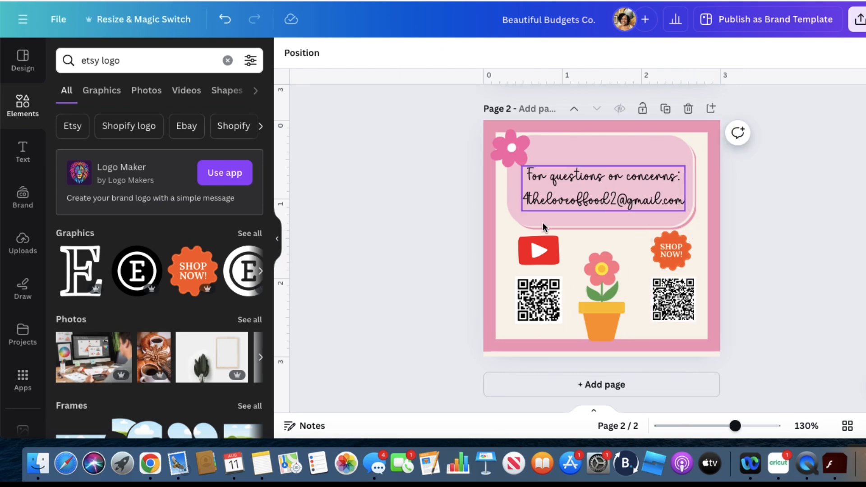
Review both pages of the finished card design, front and back
scroll(815, 221, up, 5)
scroll(815, 221, down, 3)
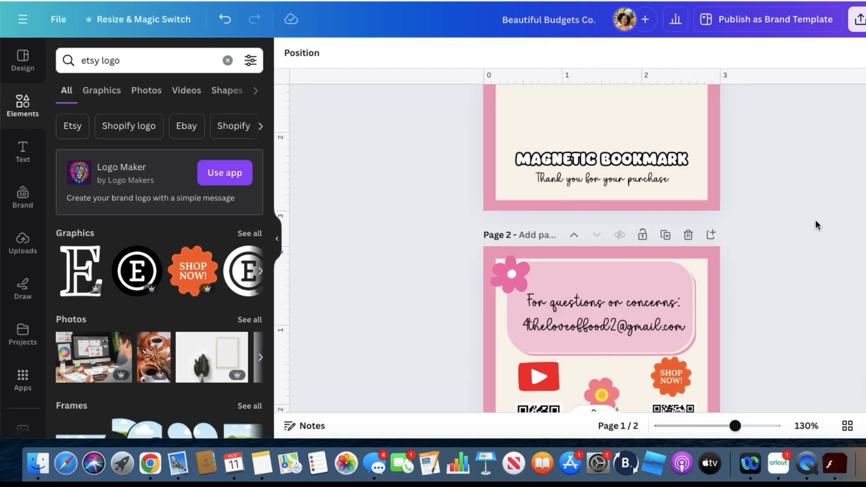
scroll(816, 220, up, 3)
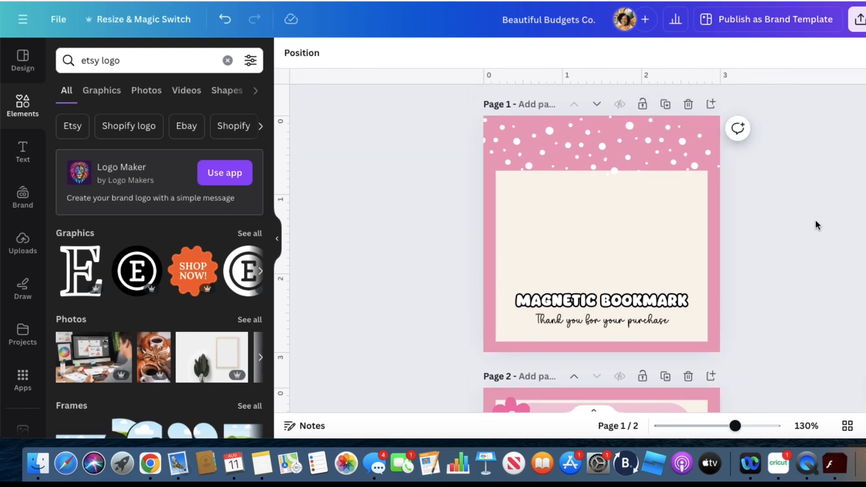
scroll(815, 221, down, 5)
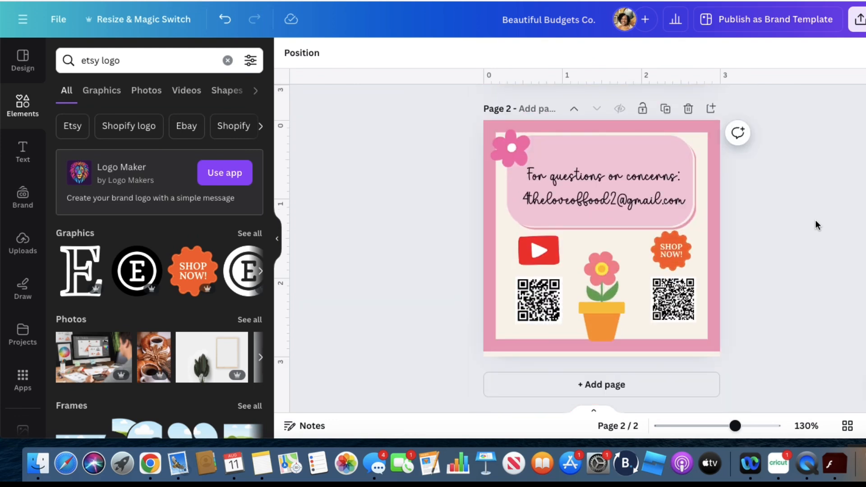
scroll(815, 221, up, 5)
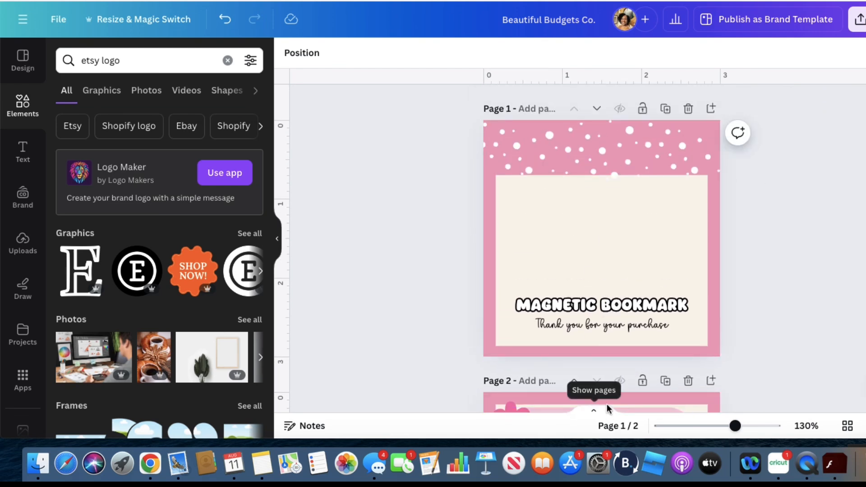
scroll(644, 380, down, 3)
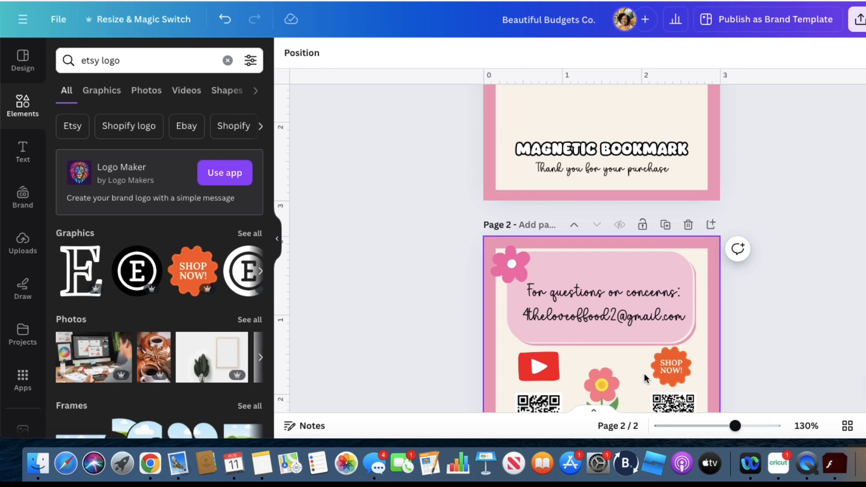
scroll(668, 289, down, 2)
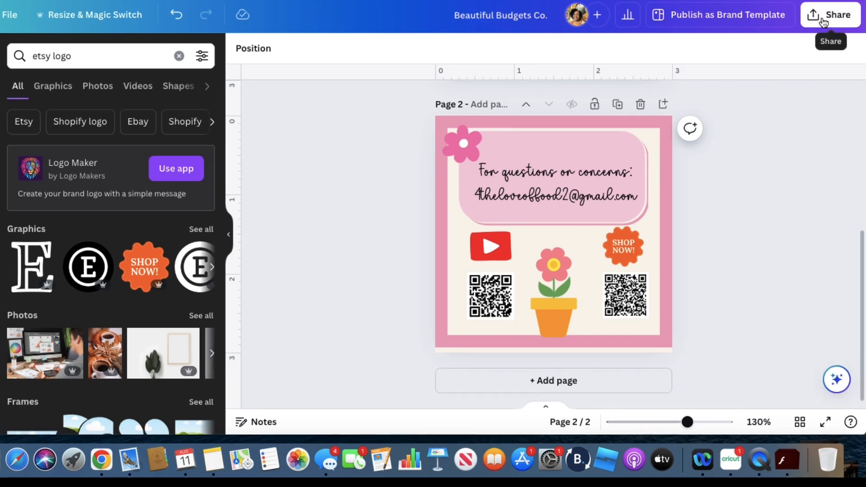
Start a Canva print order for the design and choose Business Cards (Square) as the product
click(825, 15)
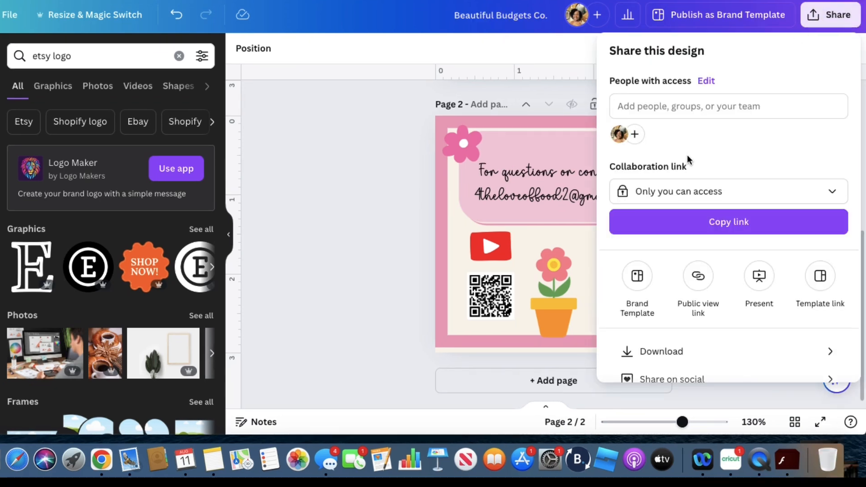
scroll(687, 155, down, 3)
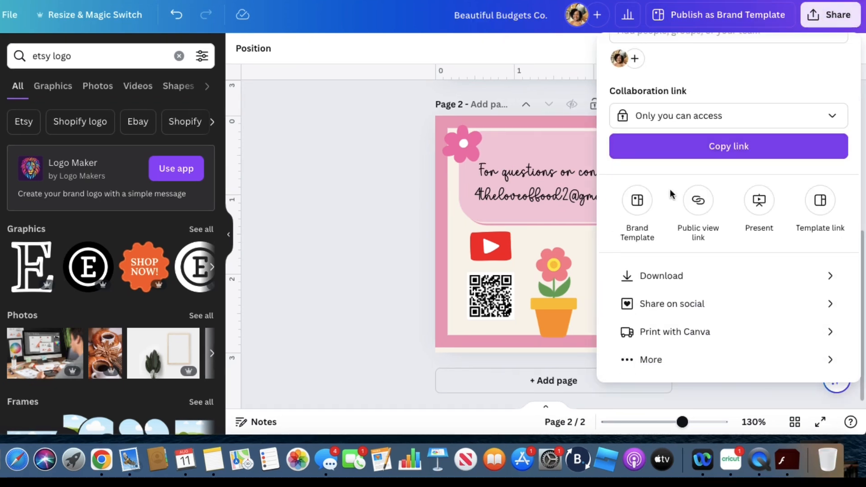
click(649, 336)
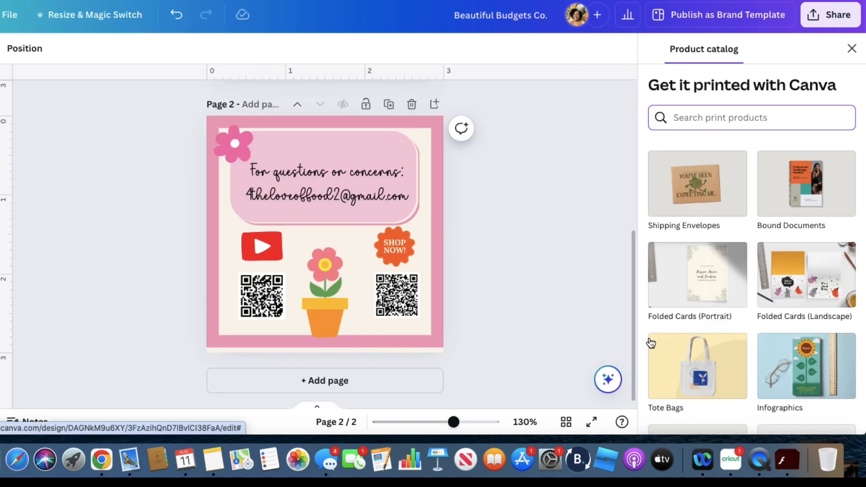
scroll(746, 266, down, 5)
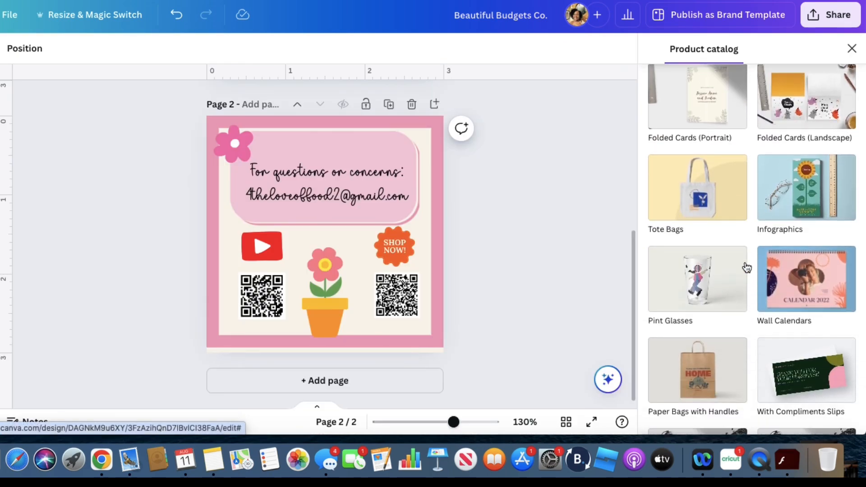
scroll(747, 267, down, 7)
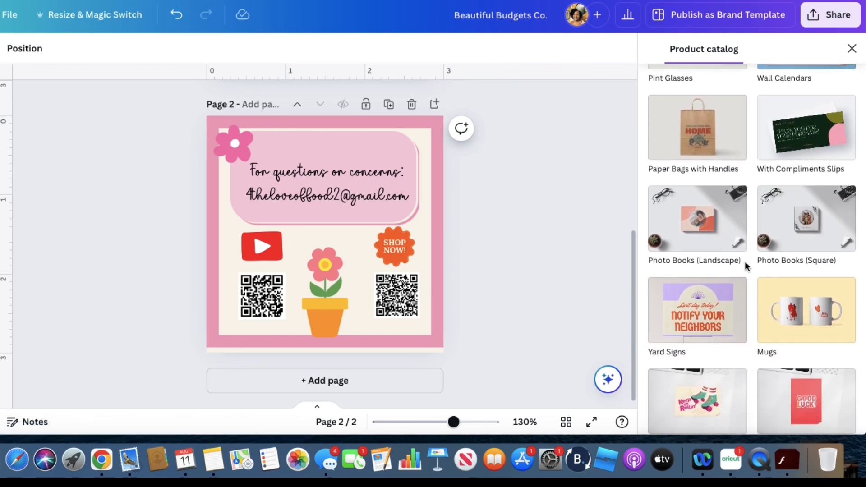
scroll(745, 261, down, 5)
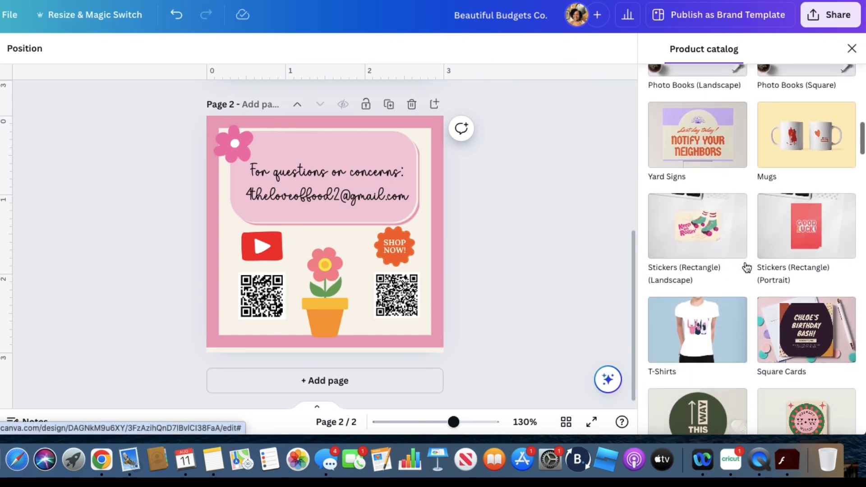
scroll(746, 267, down, 4)
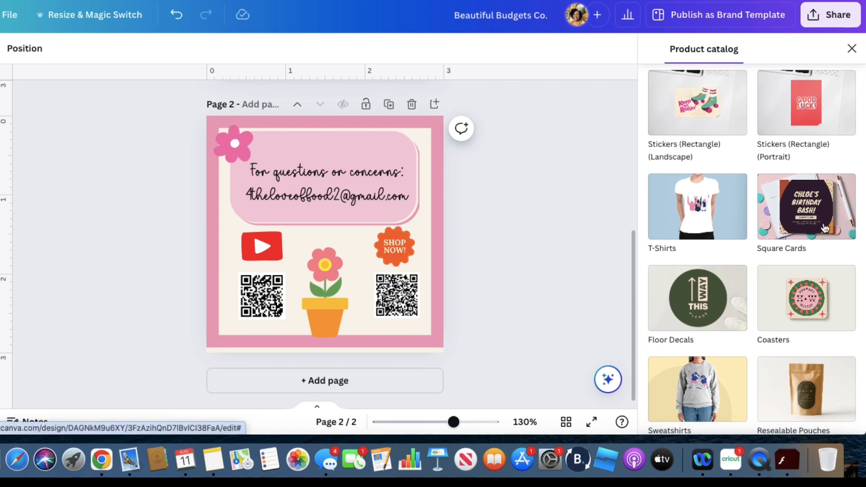
scroll(707, 235, down, 7)
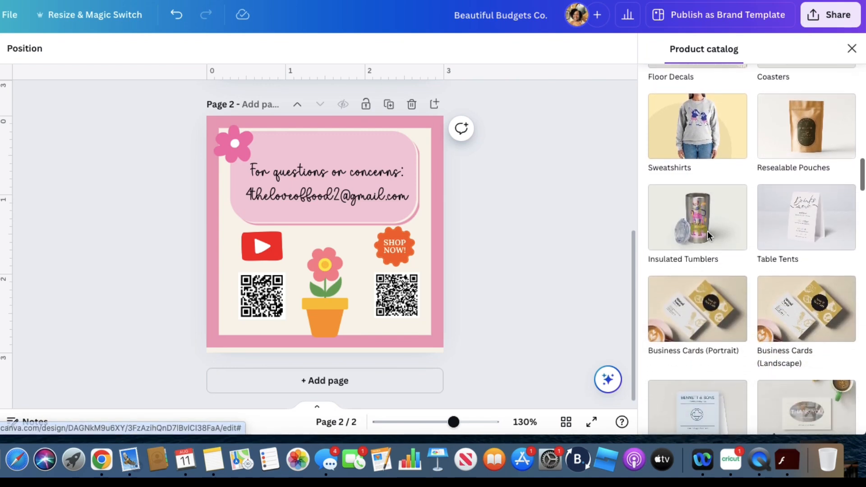
scroll(707, 234, down, 3)
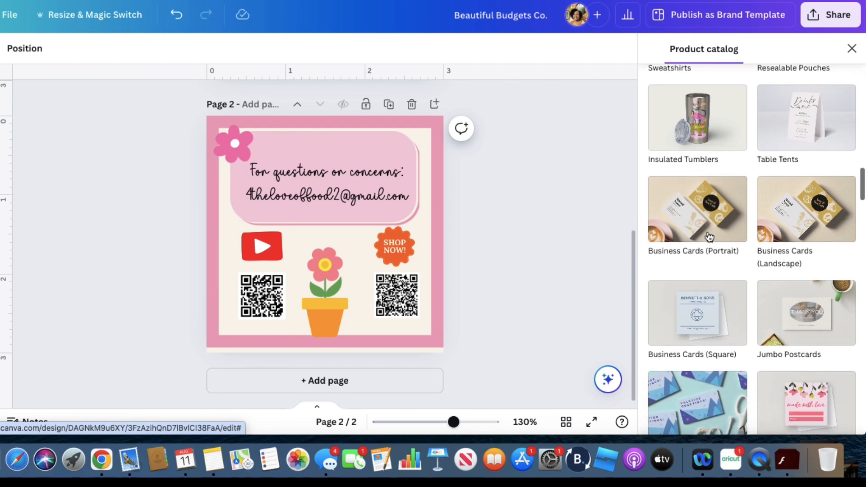
click(684, 324)
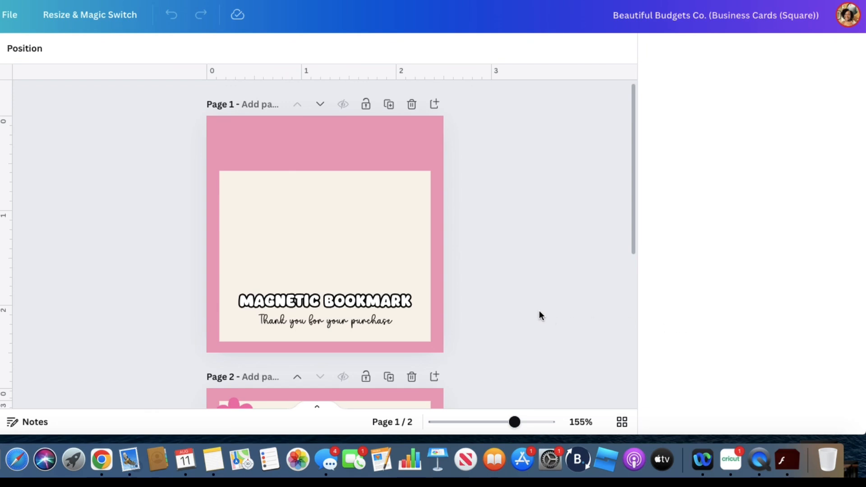
Look over both resized pages and the available square business card print options
scroll(526, 280, down, 5)
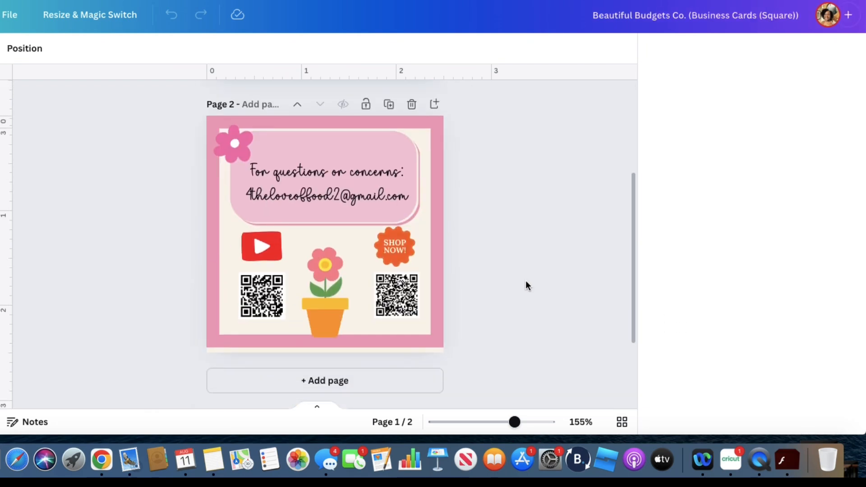
scroll(526, 280, up, 6)
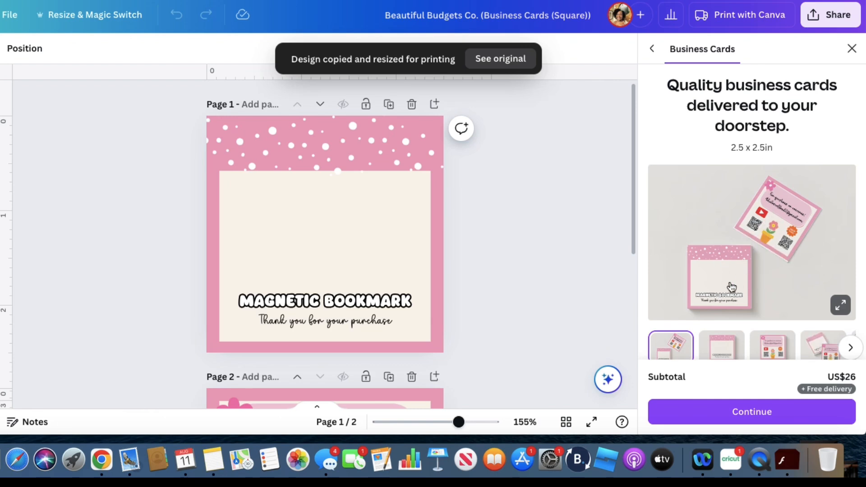
scroll(731, 287, down, 5)
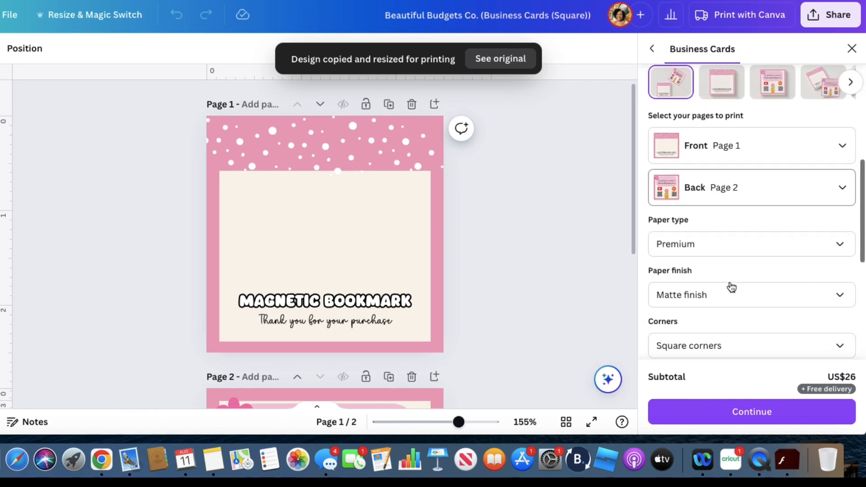
scroll(731, 287, down, 6)
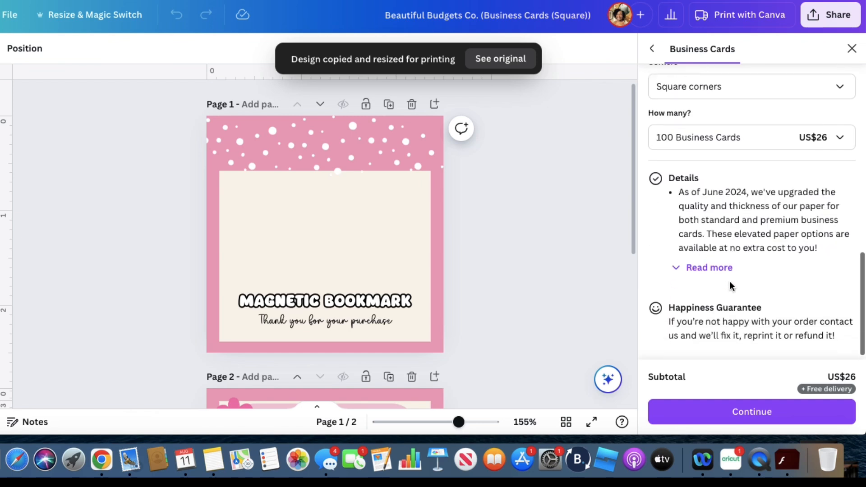
scroll(731, 286, up, 8)
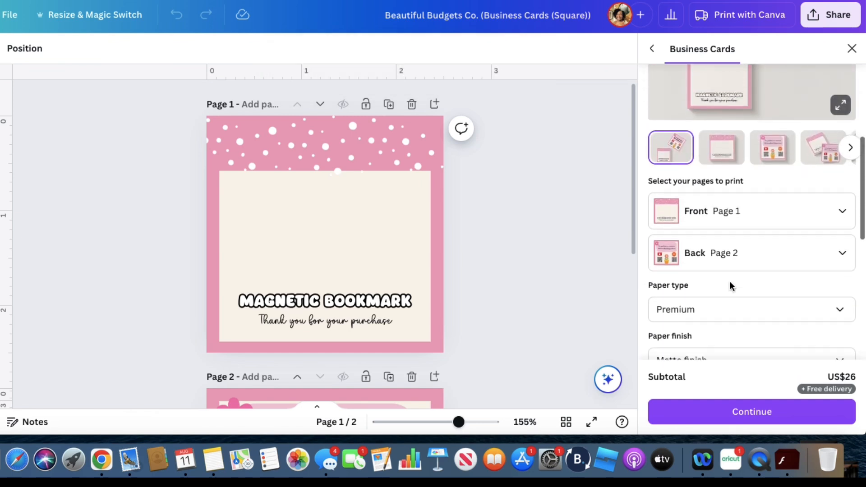
scroll(730, 284, up, 1)
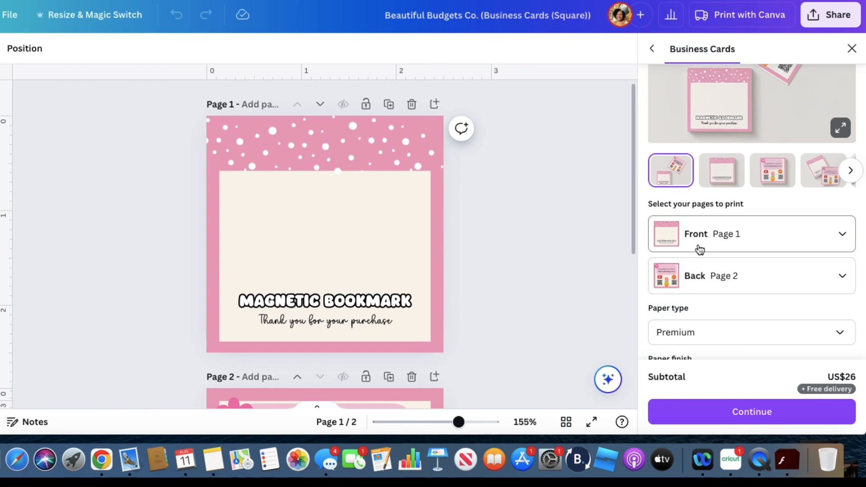
Preview the printed card mockups of the front and of the back
click(716, 182)
scroll(716, 182, up, 3)
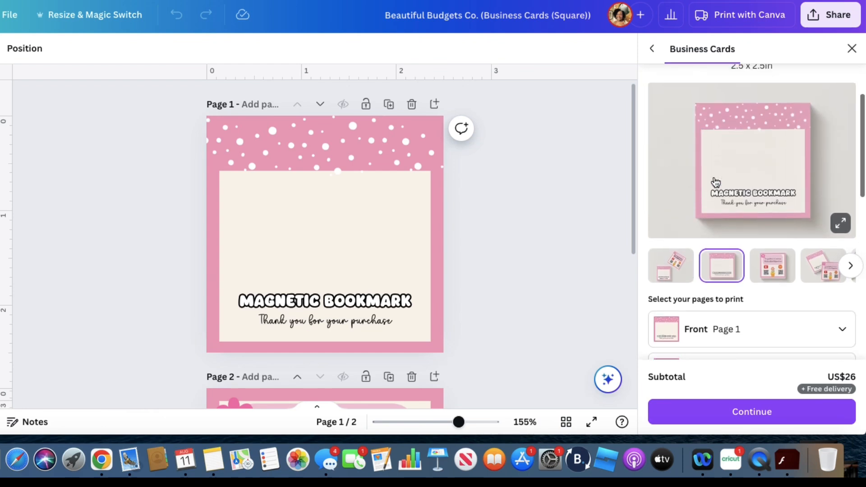
click(774, 270)
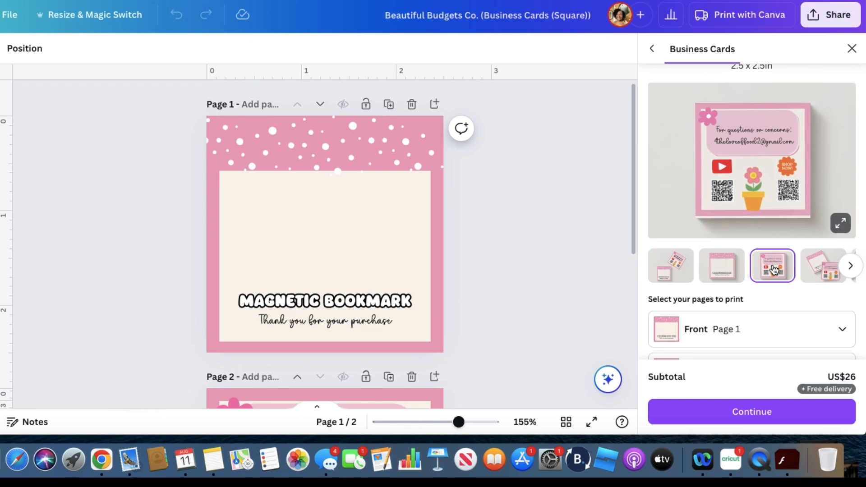
scroll(772, 270, down, 3)
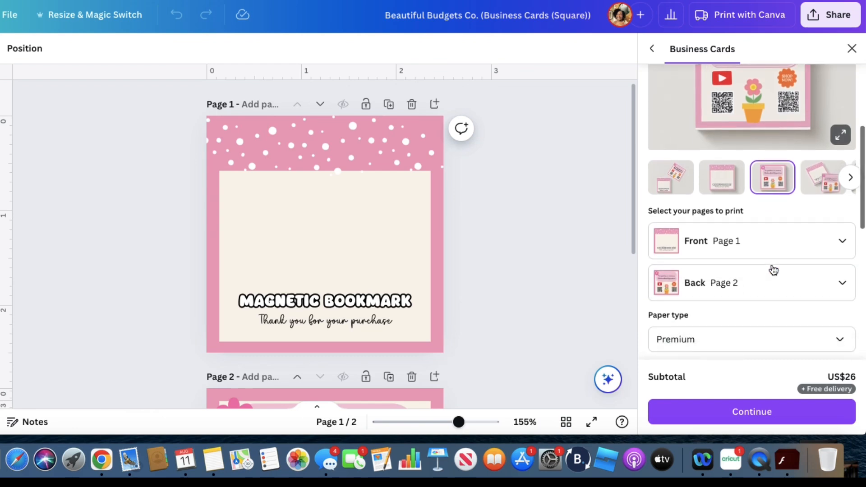
scroll(561, 276, down, 2)
Stretch the pink-bordered background rectangle on page 2 down to the page's lower edge to close the gap
scroll(561, 276, down, 4)
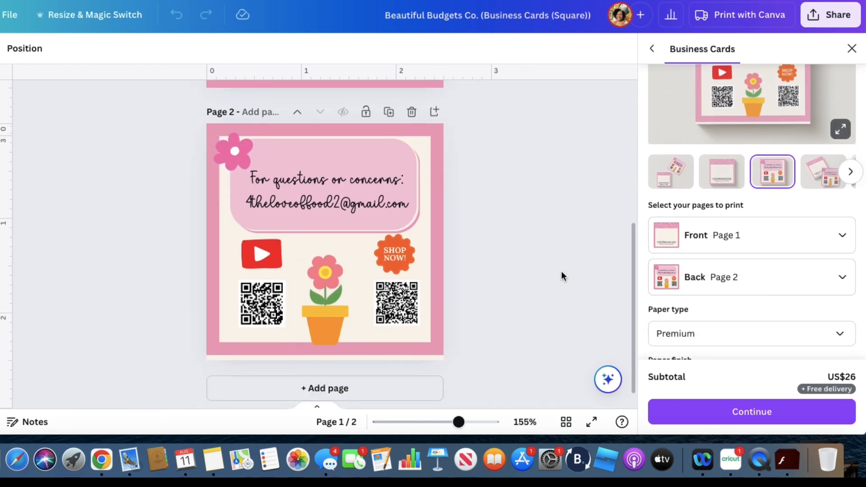
click(340, 343)
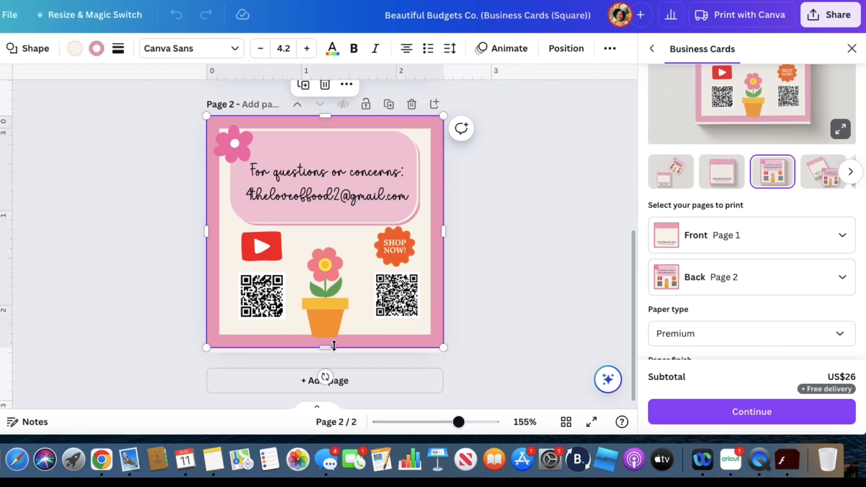
click(507, 316)
Check the back mockup and examine the page assignment, paper type, finish, corners, quantity and product details of the print order
scroll(725, 239, up, 3)
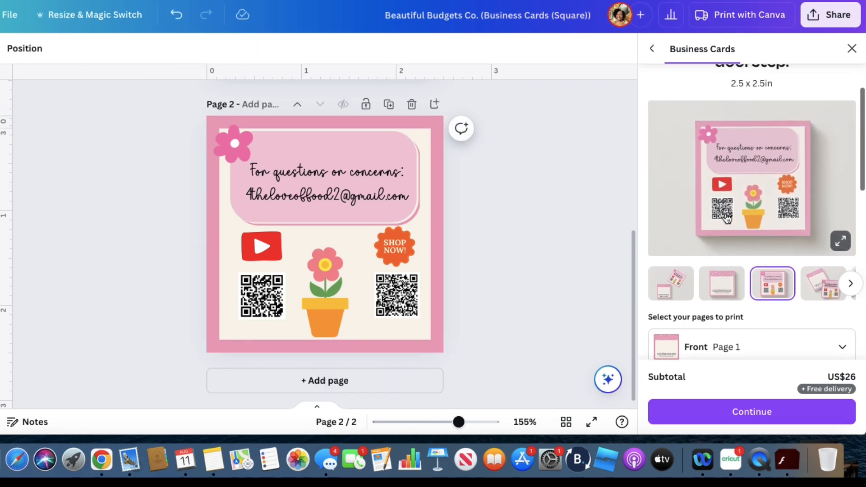
scroll(750, 214, up, 2)
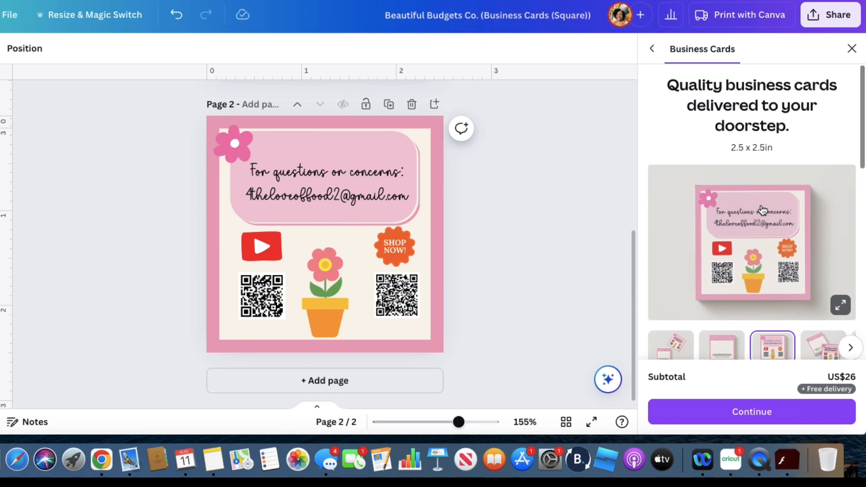
scroll(762, 211, down, 1)
scroll(762, 211, up, 1)
scroll(766, 231, down, 2)
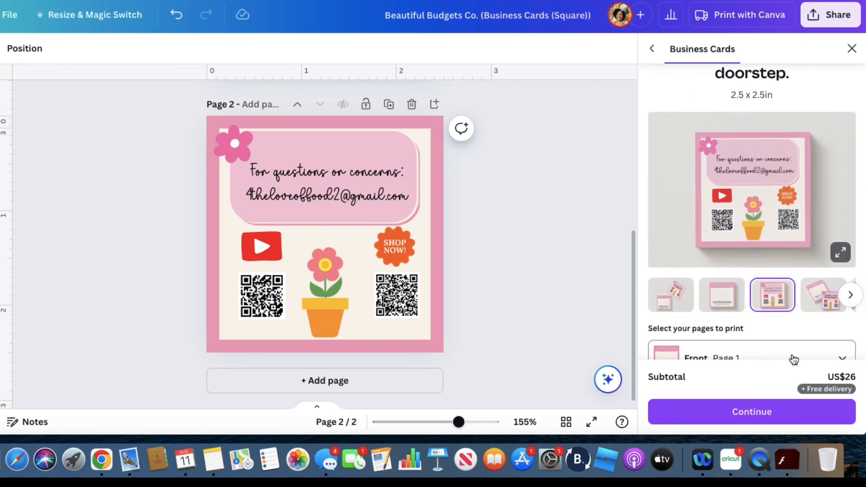
scroll(791, 357, down, 3)
scroll(767, 274, down, 5)
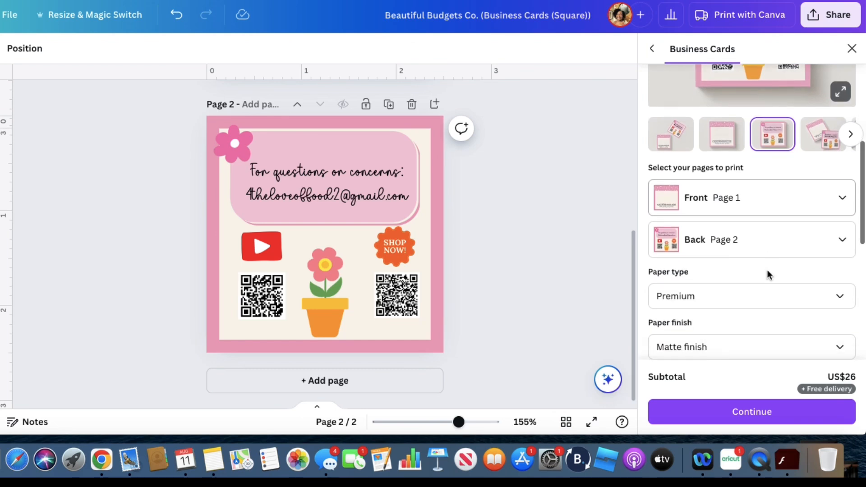
scroll(768, 276, down, 1)
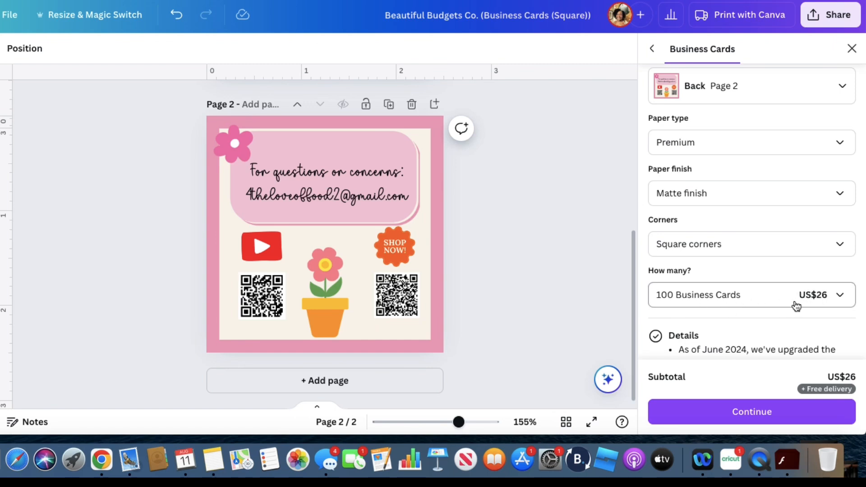
scroll(789, 308, down, 4)
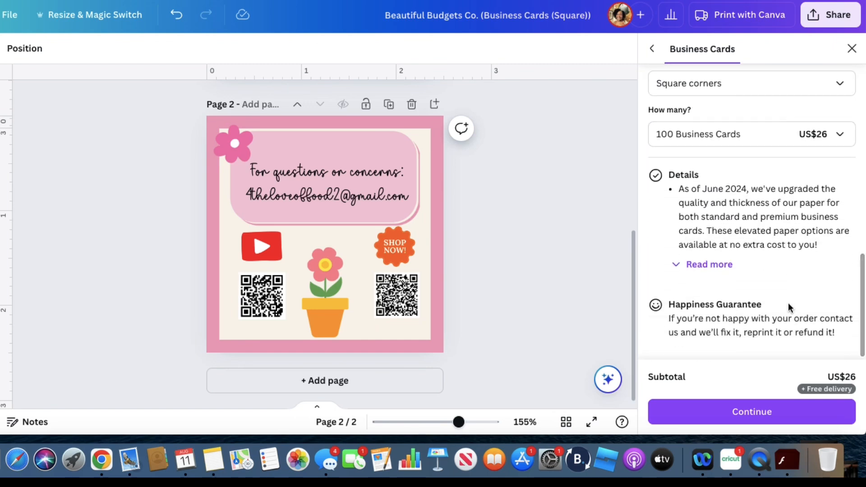
scroll(788, 304, up, 4)
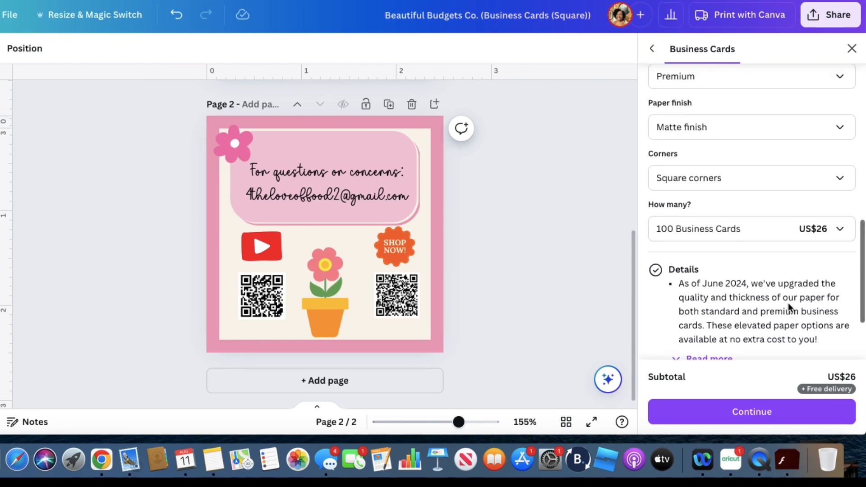
scroll(788, 305, up, 1)
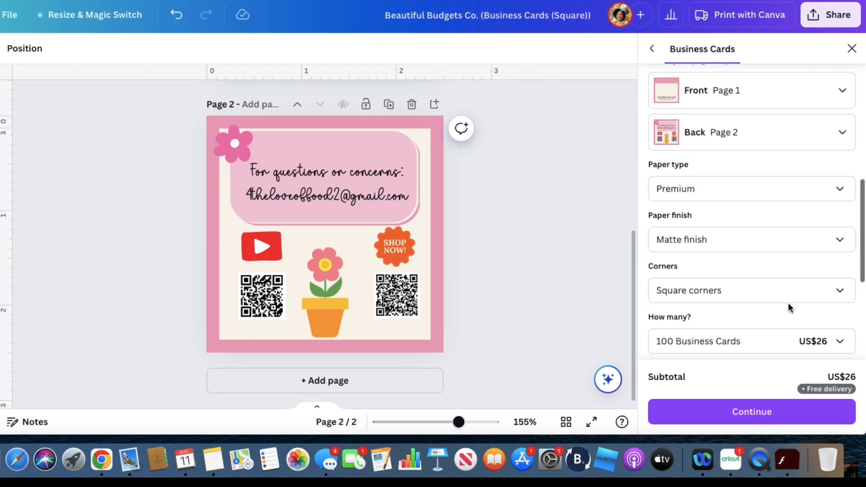
Set the print order to Standard paper with Matte finish and Rounded corners
click(712, 199)
click(697, 243)
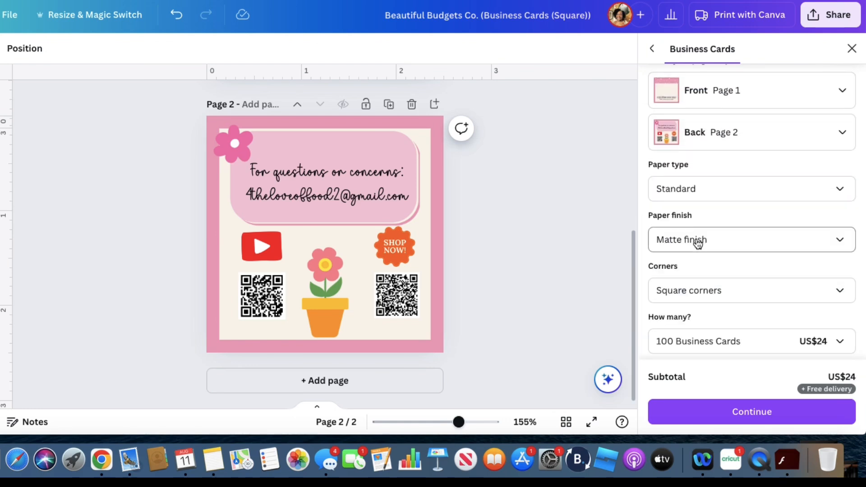
click(697, 243)
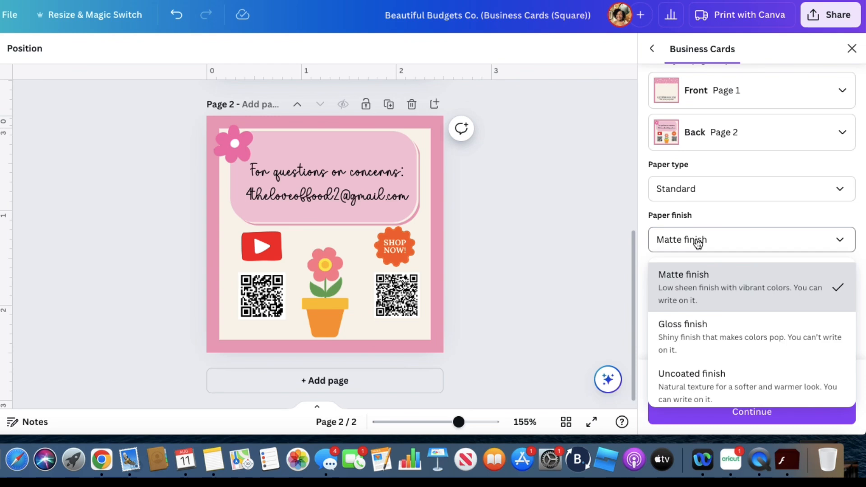
click(698, 243)
click(696, 241)
click(619, 272)
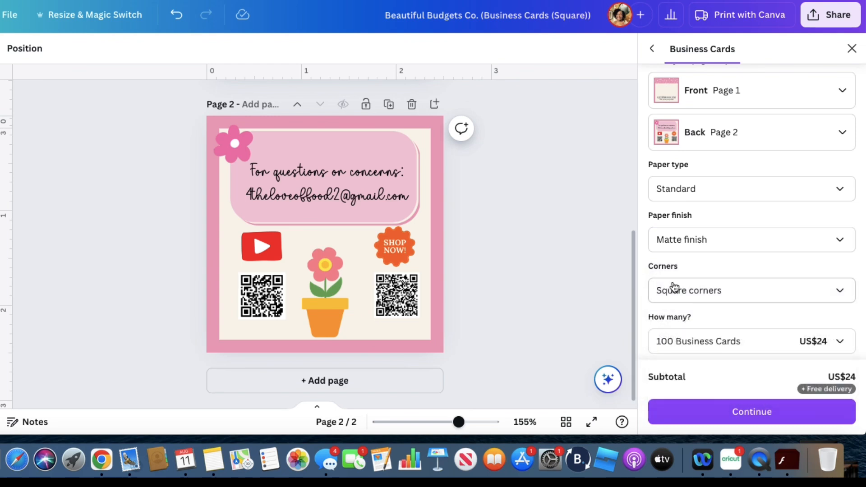
click(674, 287)
click(669, 383)
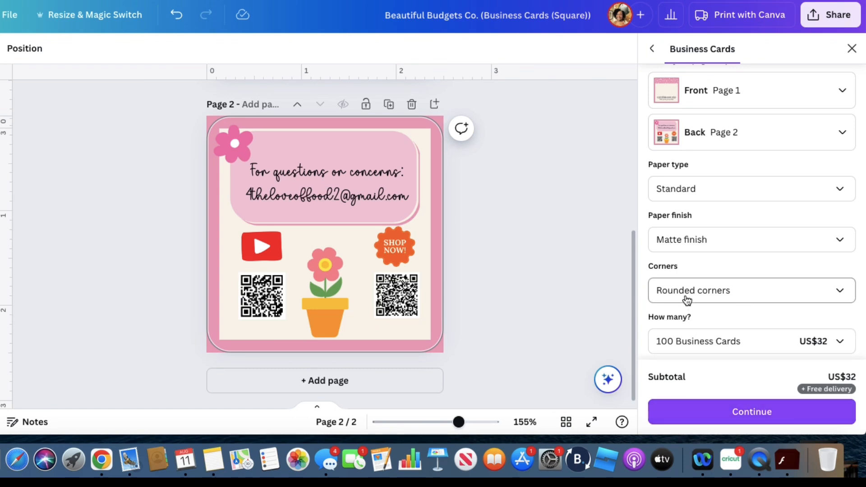
Review the order's quantity, product details and Happiness Guarantee, and close the print options
scroll(738, 255, down, 5)
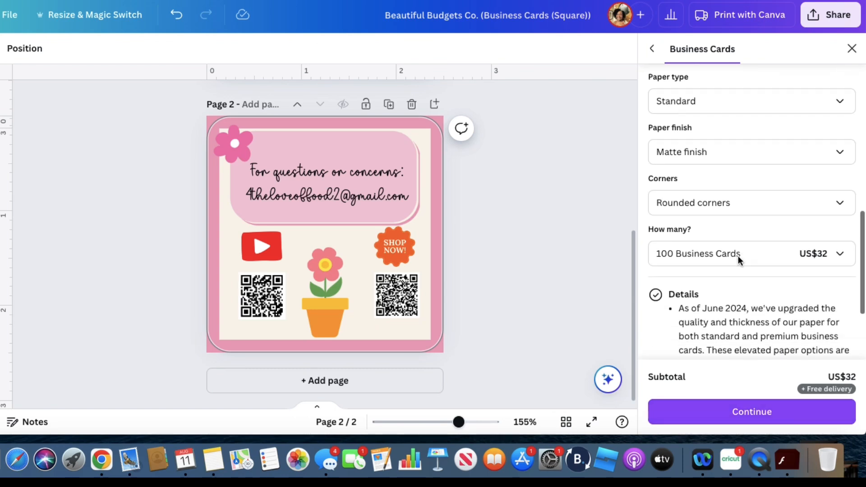
scroll(738, 257, up, 2)
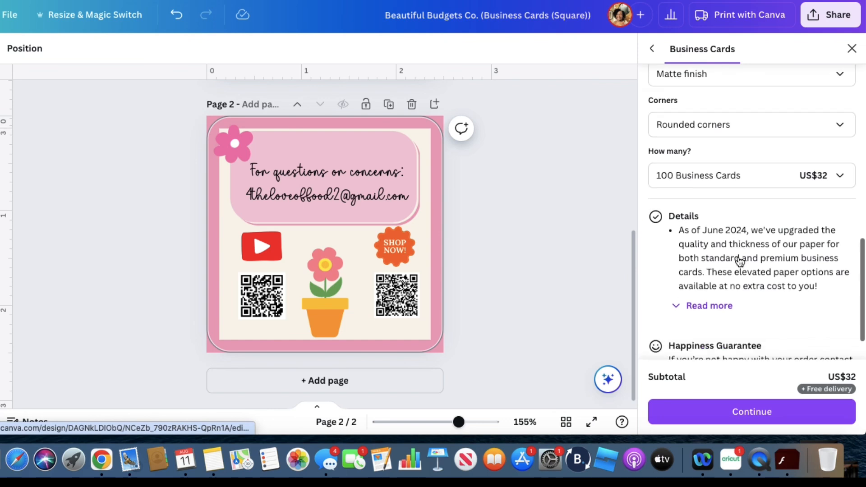
scroll(739, 259, down, 2)
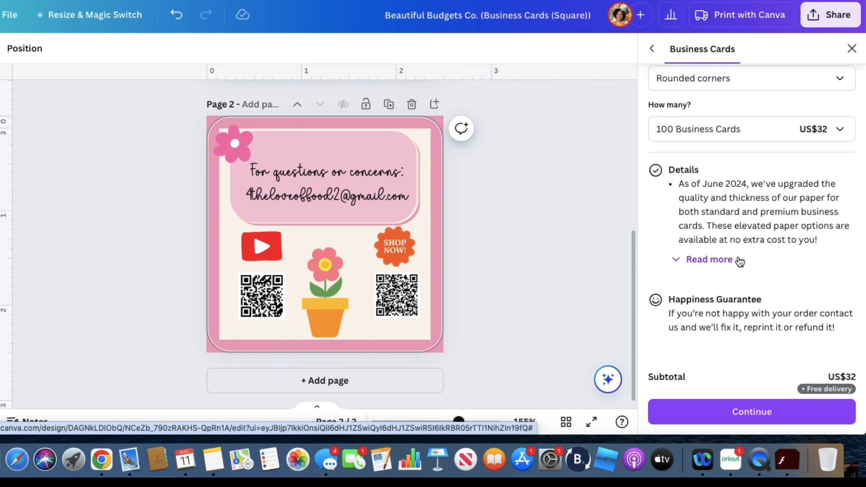
scroll(740, 262, up, 5)
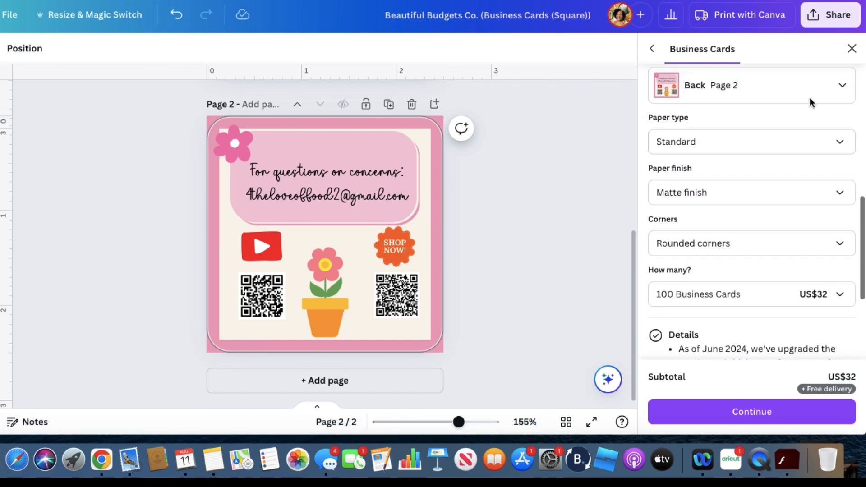
click(852, 50)
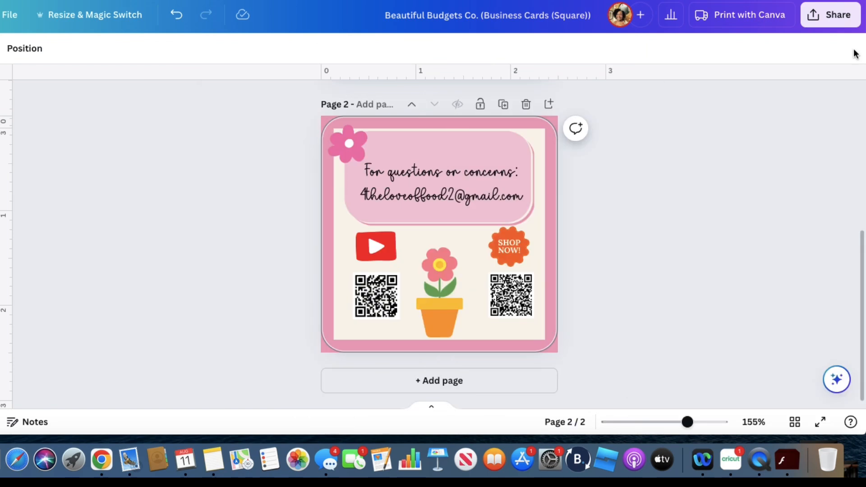
Look over the front and back pages of the square card with the rounded-corner outline
scroll(574, 195, up, 10)
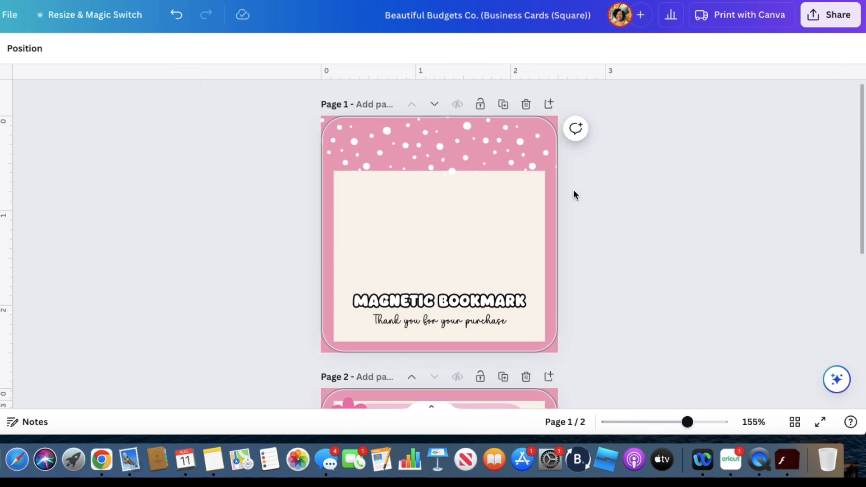
scroll(574, 193, down, 6)
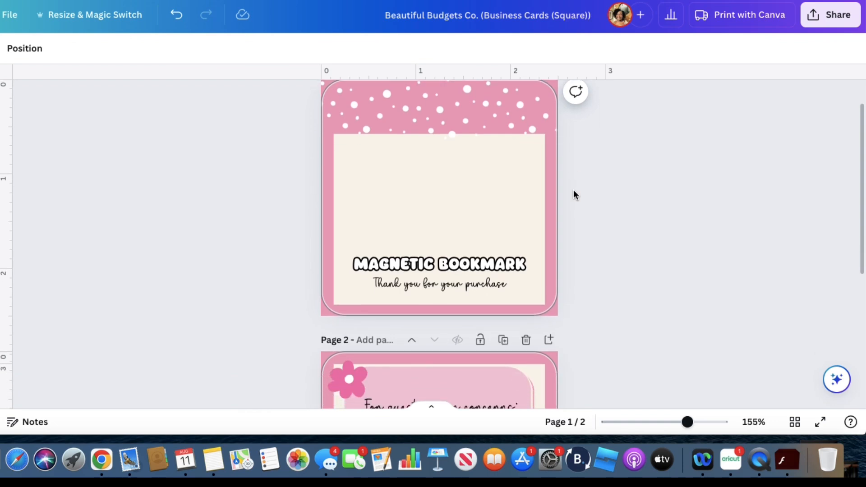
scroll(574, 193, up, 4)
scroll(573, 191, up, 2)
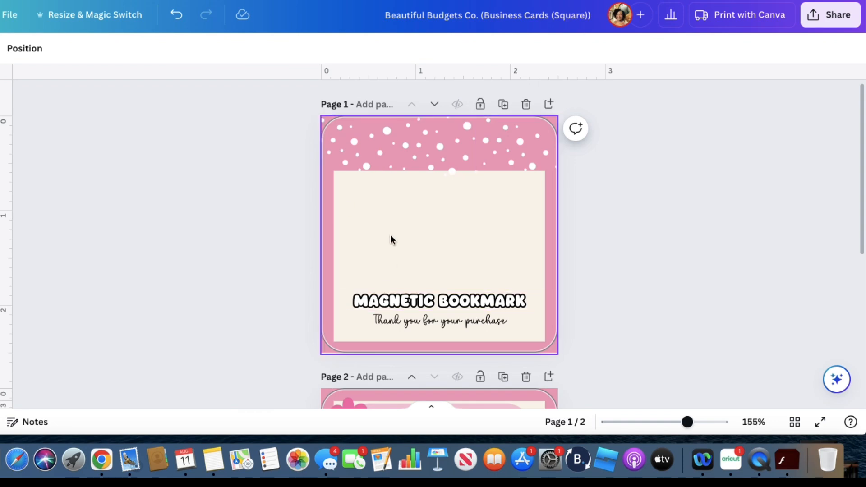
scroll(390, 235, down, 5)
scroll(372, 223, up, 5)
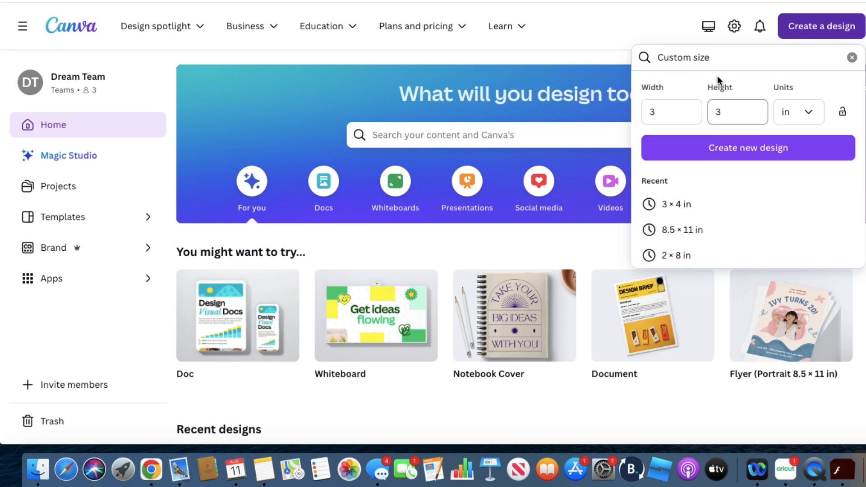
Create a new custom-size design 3 in wide and 4 in high
click(723, 113)
key(BackSpace)
text(4)
click(745, 153)
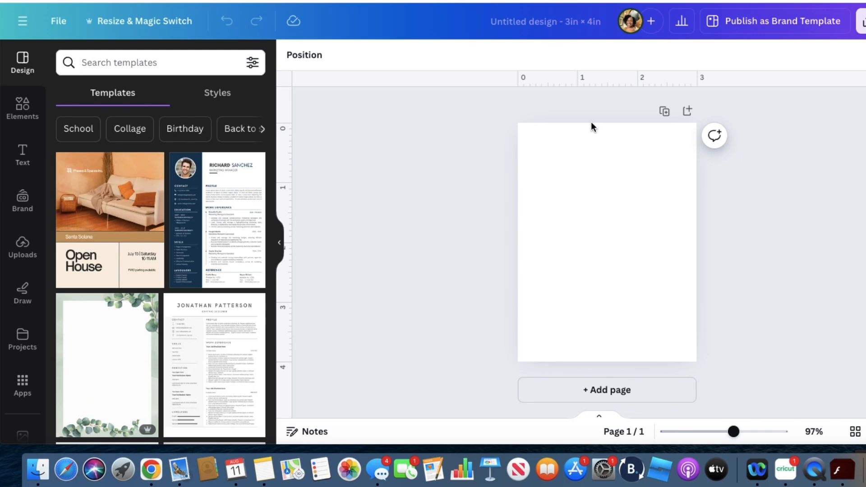
Browse the suggested templates for the blank 3 × 4 in design
scroll(128, 290, down, 10)
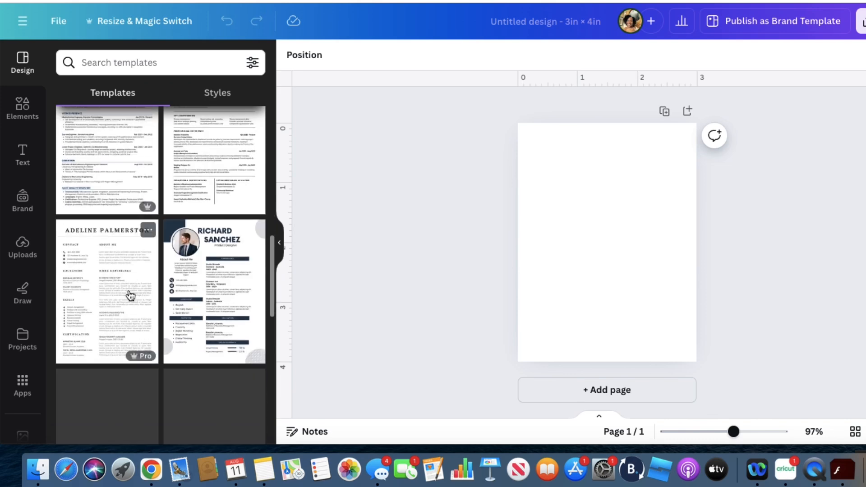
scroll(116, 321, down, 10)
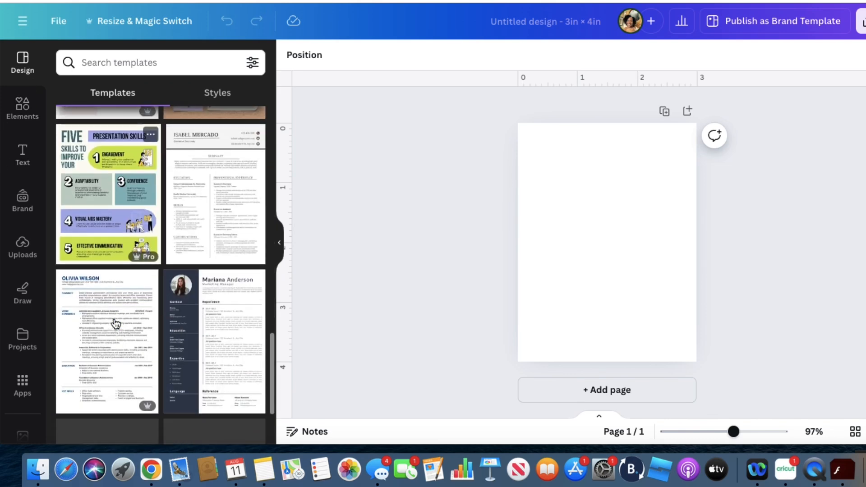
scroll(114, 317, down, 8)
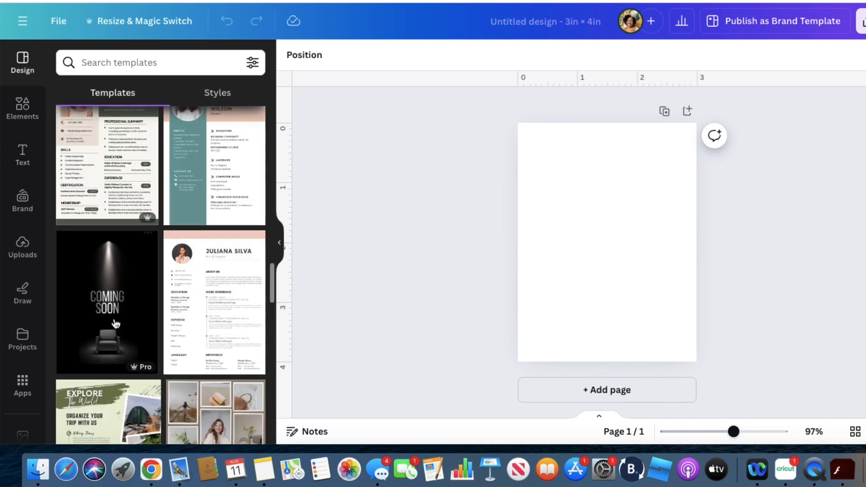
scroll(116, 324, down, 5)
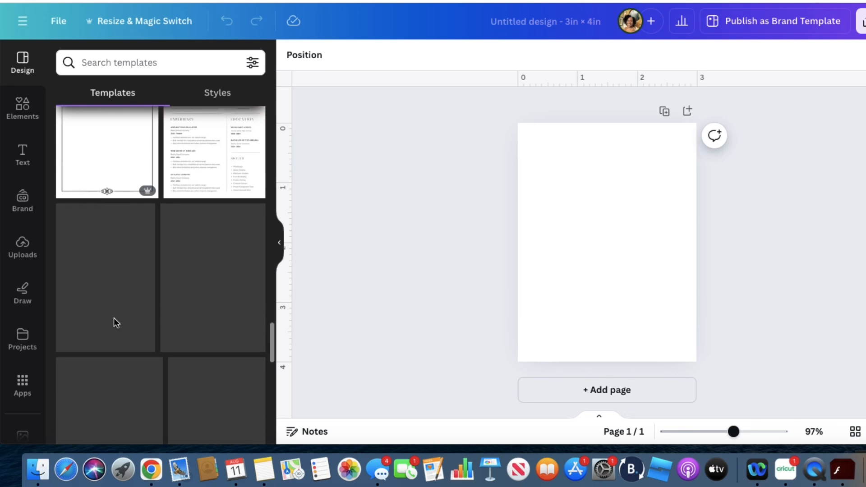
scroll(116, 324, down, 5)
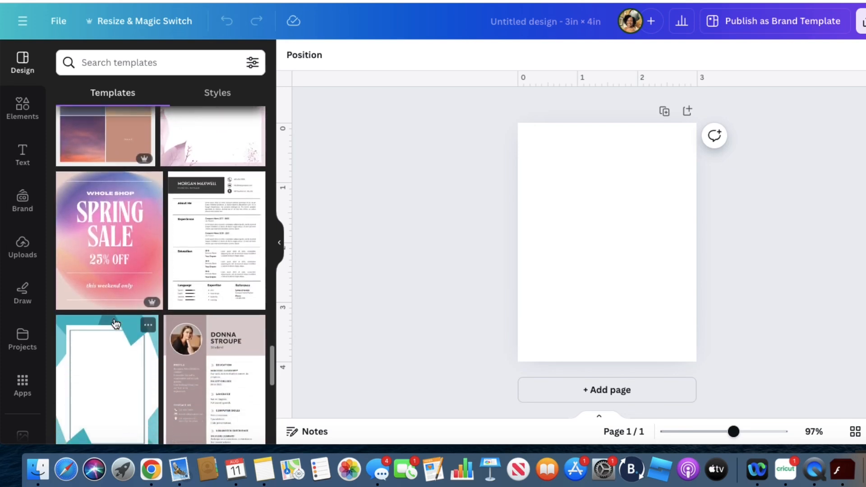
scroll(120, 308, down, 8)
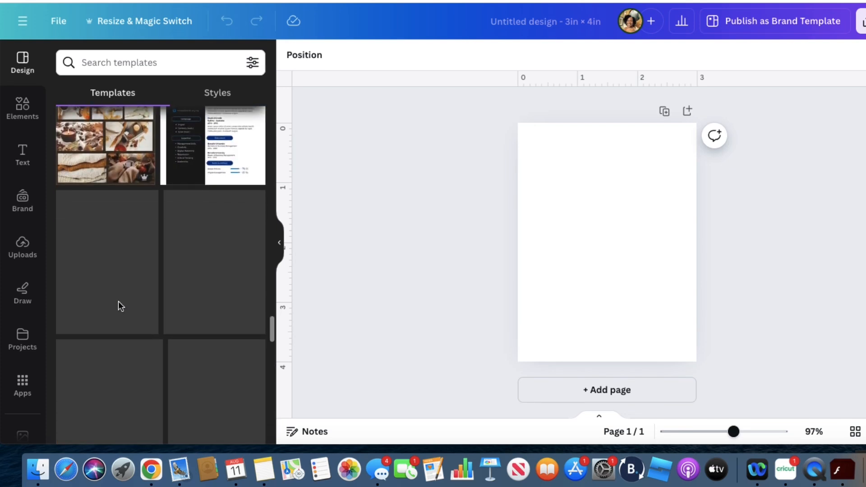
scroll(120, 307, down, 15)
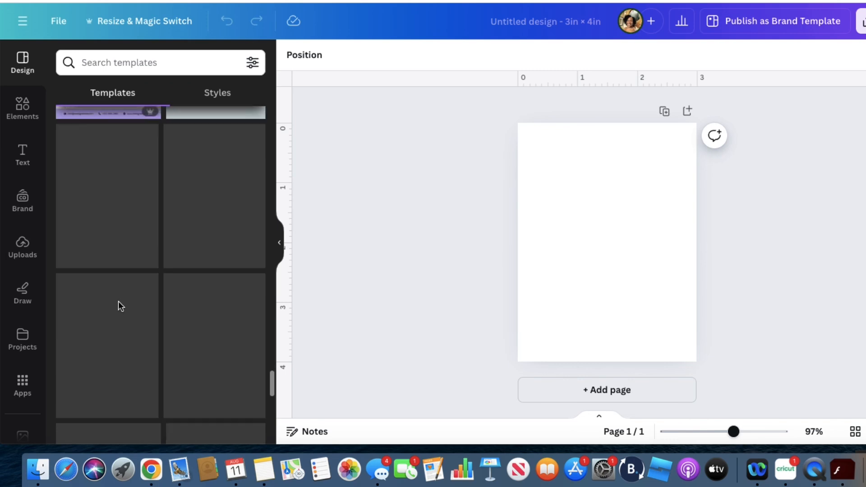
scroll(119, 306, down, 10)
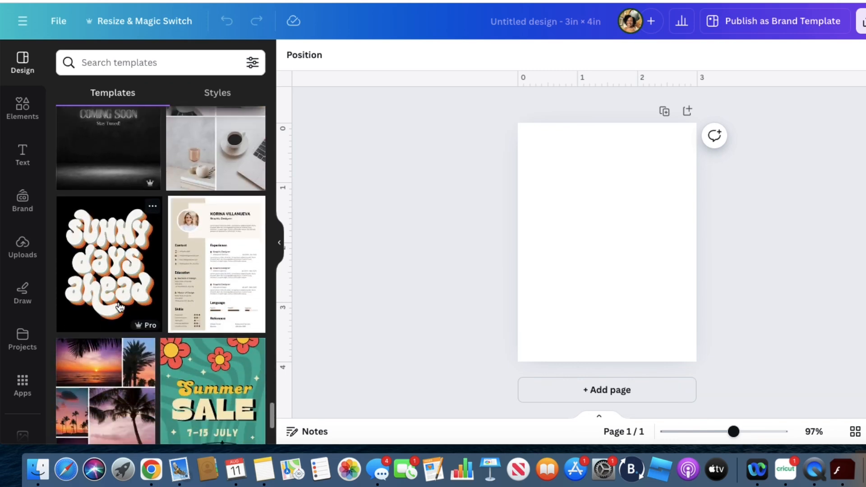
scroll(120, 308, down, 6)
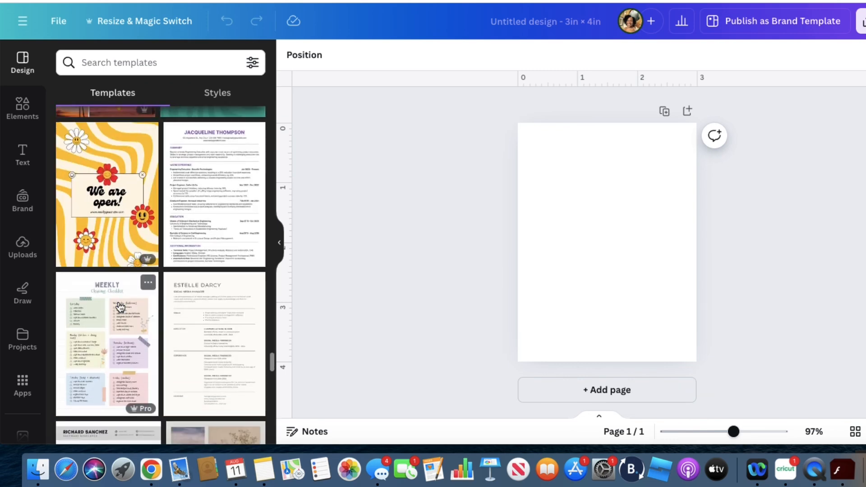
scroll(120, 308, down, 10)
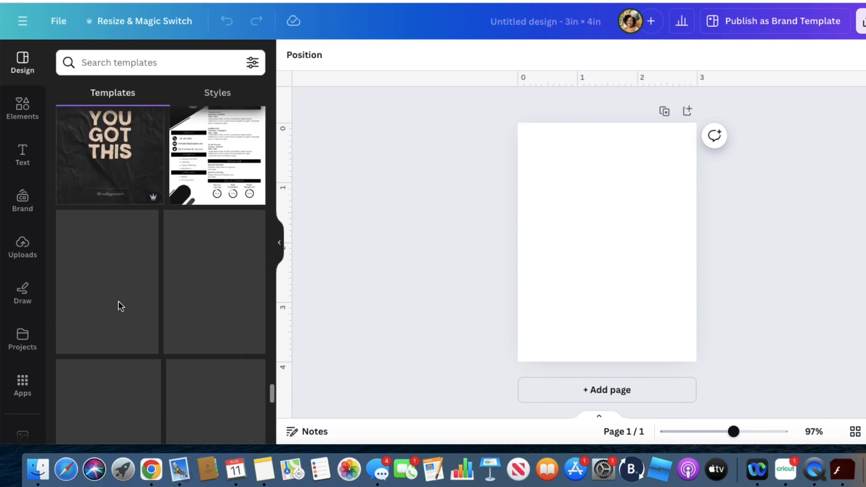
scroll(118, 303, down, 3)
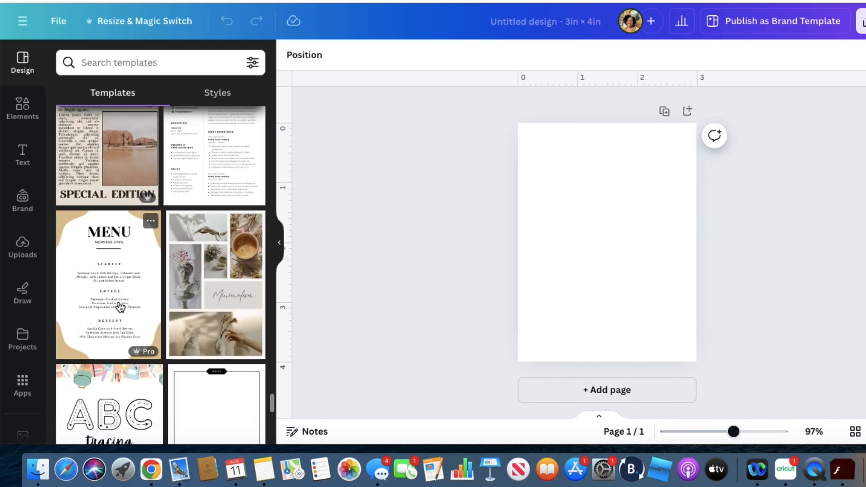
scroll(120, 307, down, 10)
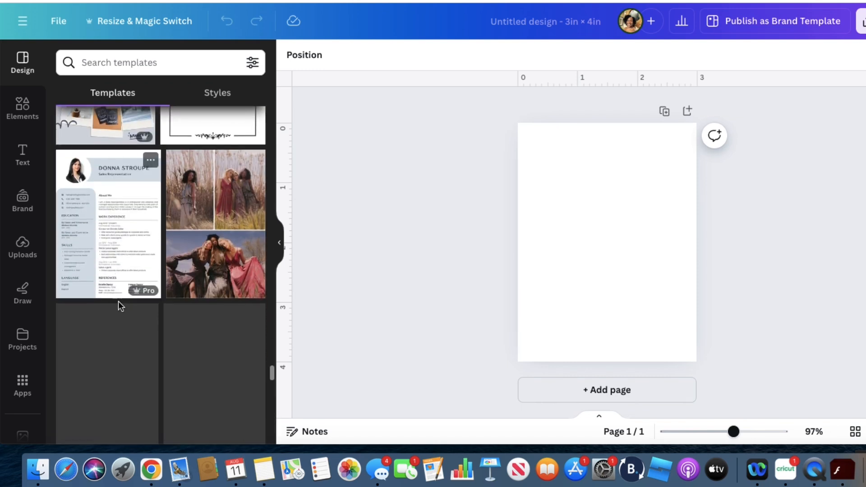
scroll(119, 303, down, 10)
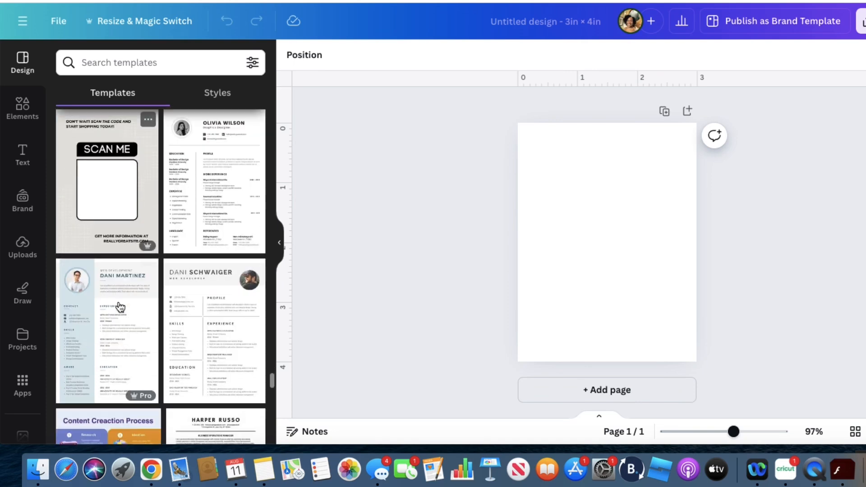
scroll(119, 306, down, 10)
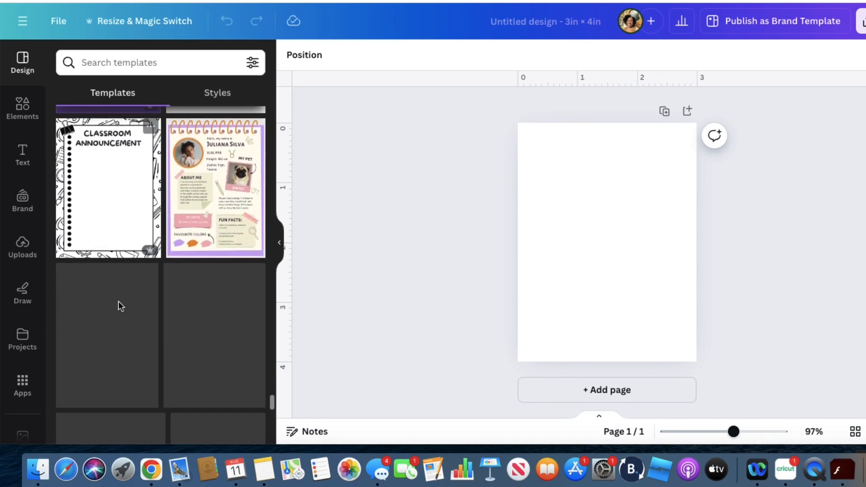
scroll(119, 305, down, 15)
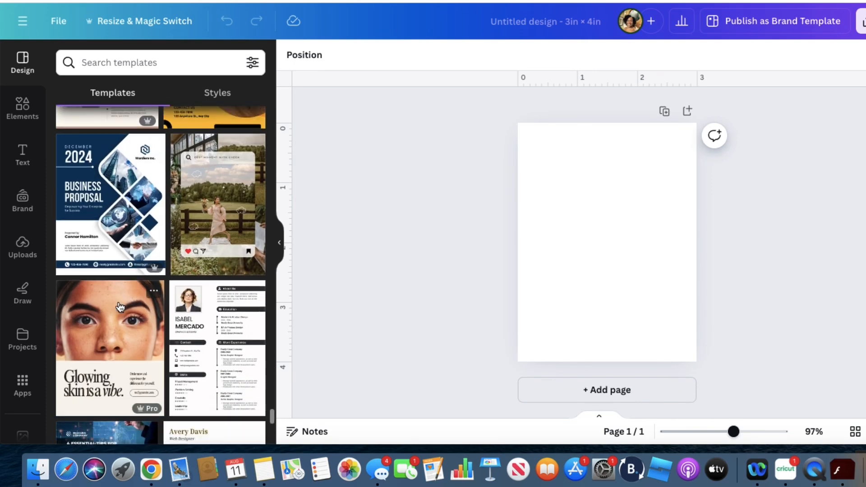
scroll(119, 307, down, 6)
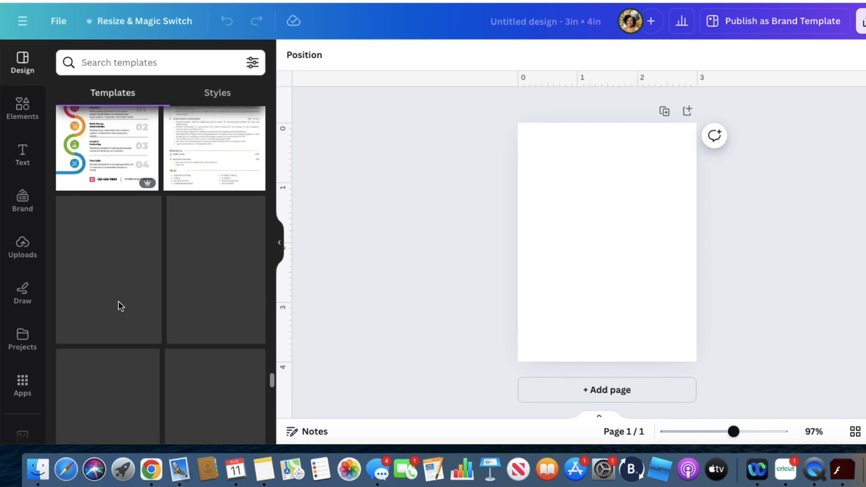
scroll(120, 306, down, 15)
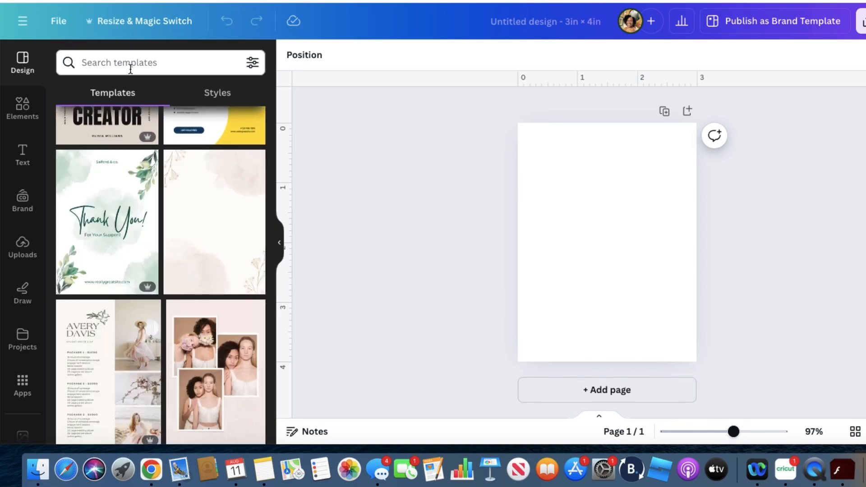
Search the templates for "pink" and apply the heart love quote poster template to the blank page
click(130, 68)
text(pink)
key(Return)
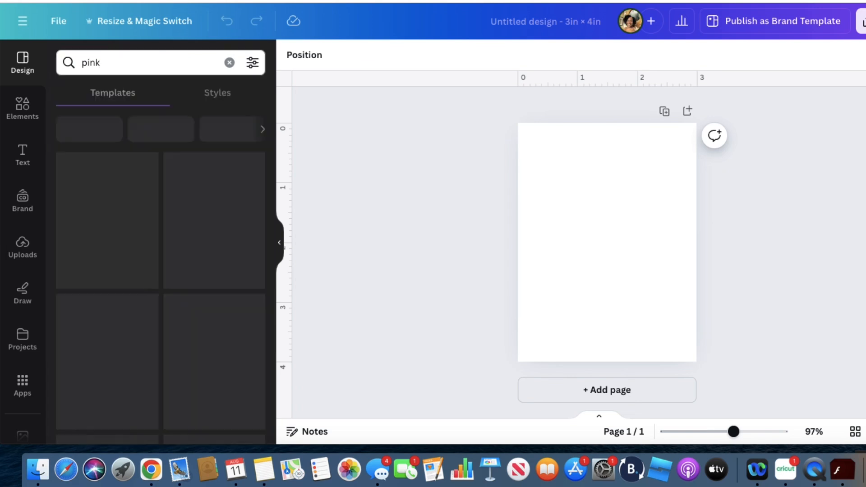
mouse_move(158, 318)
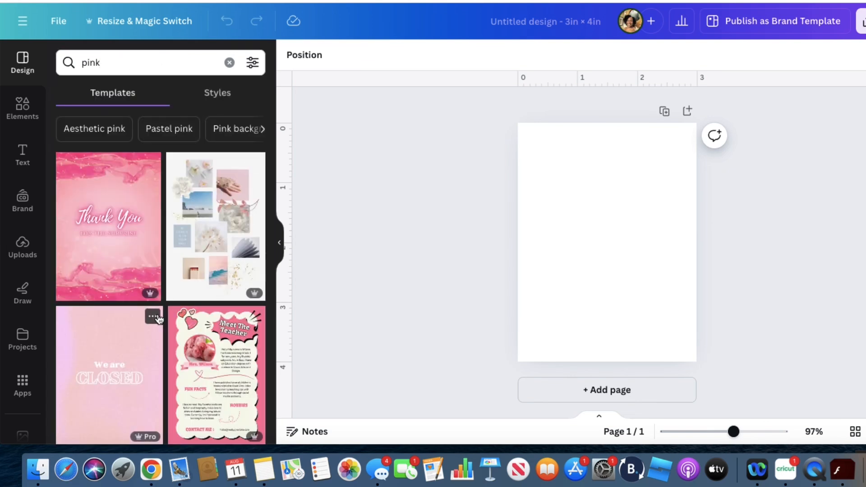
scroll(157, 318, down, 5)
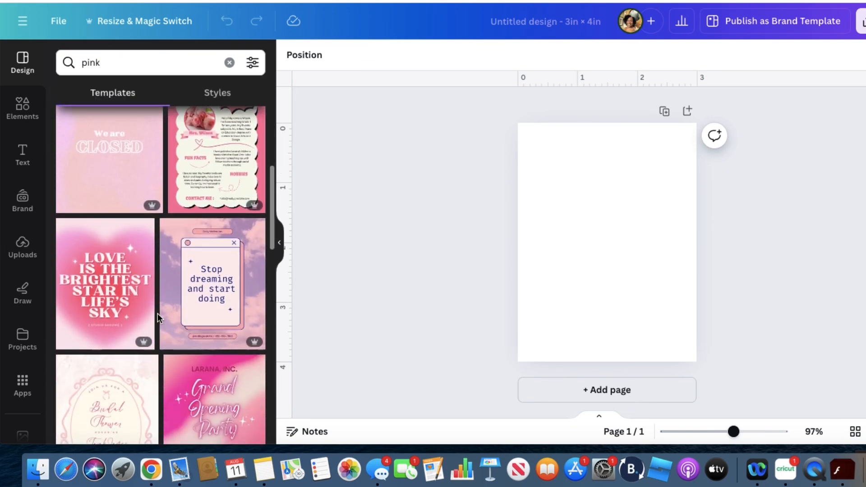
click(98, 278)
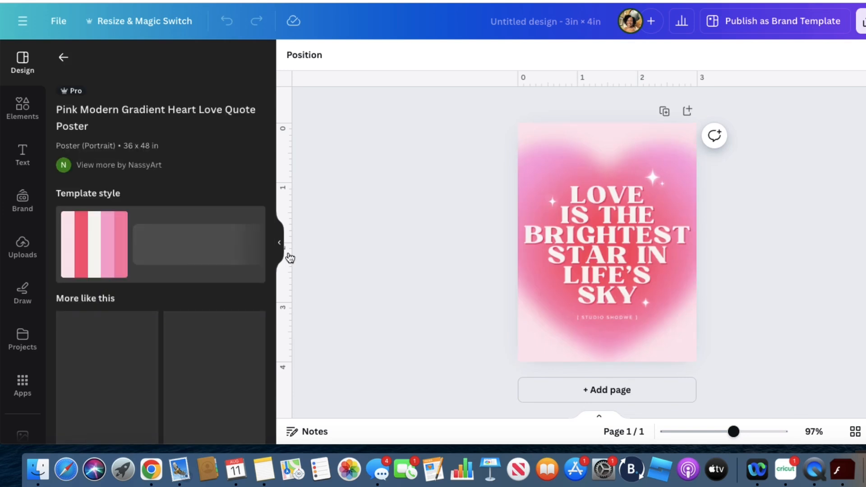
Replace the quote headline with "THANK YOU!!!" and move it down to the middle of the heart
click(615, 280)
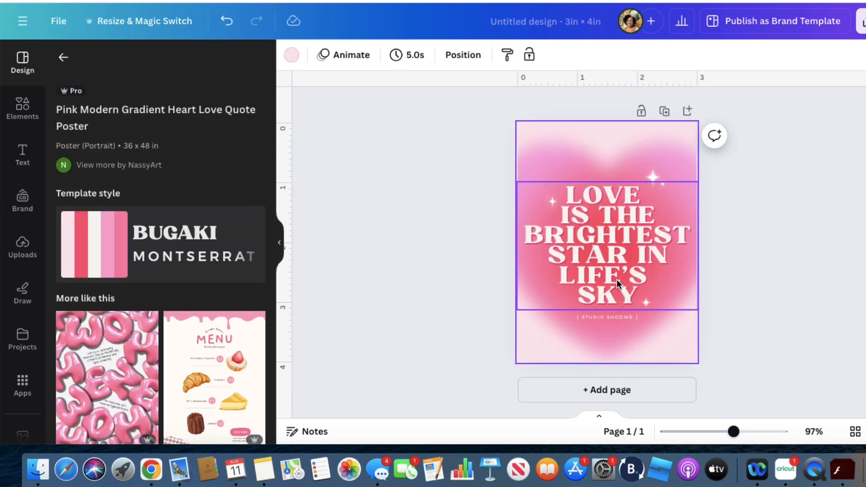
click(613, 256)
click(613, 256)
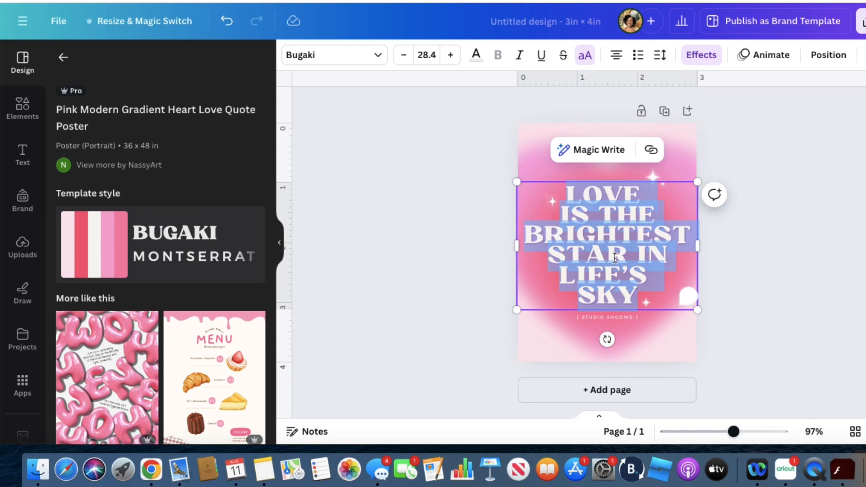
text(THAN)
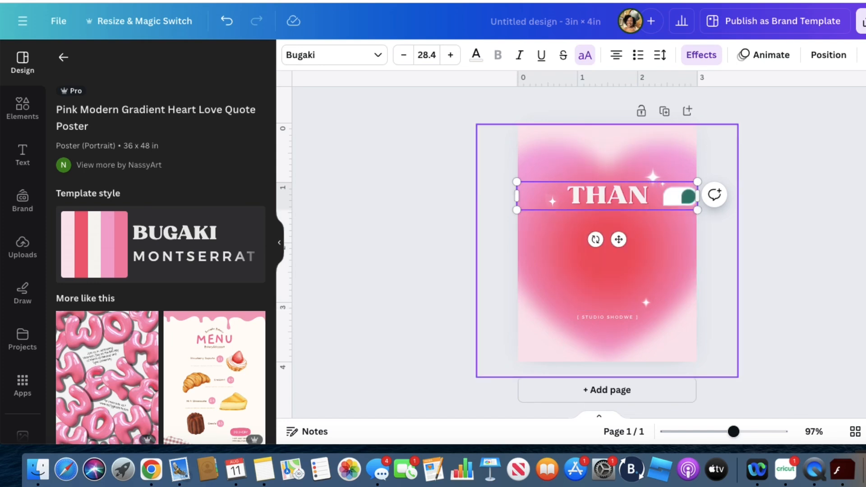
text(K Y)
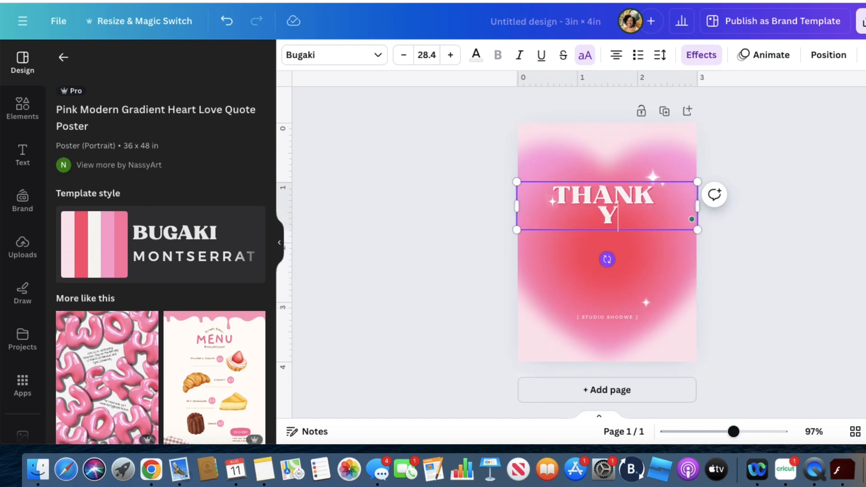
text(OU!!!)
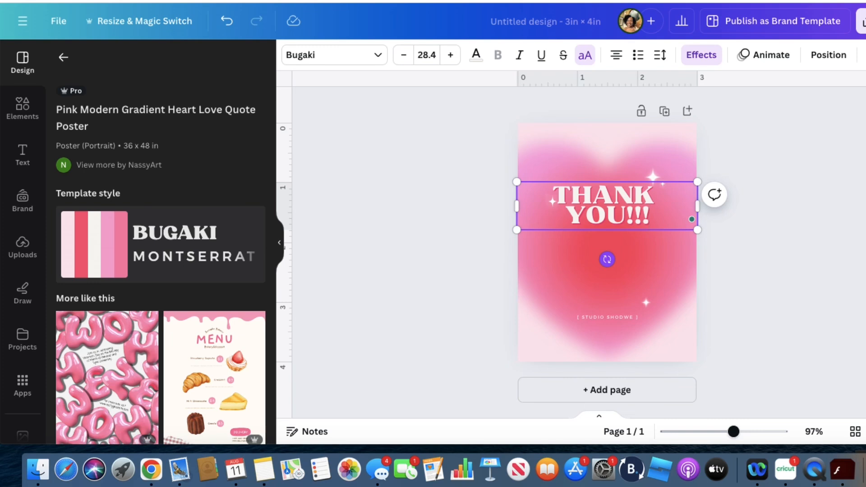
click(665, 232)
drag(627, 211, 632, 239)
Replace the small studio line beneath the headline with "BEAUTIFUL BUDGETS CO."
click(618, 317)
click(619, 318)
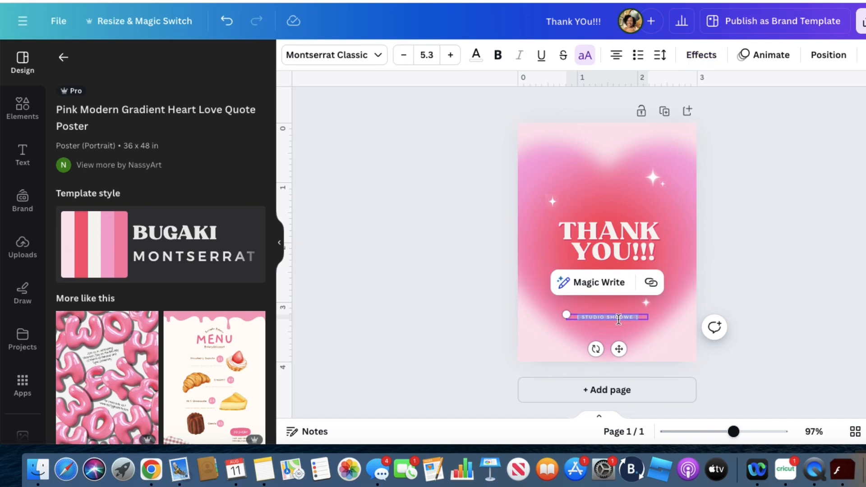
key(BackSpace)
text(BEAUTI)
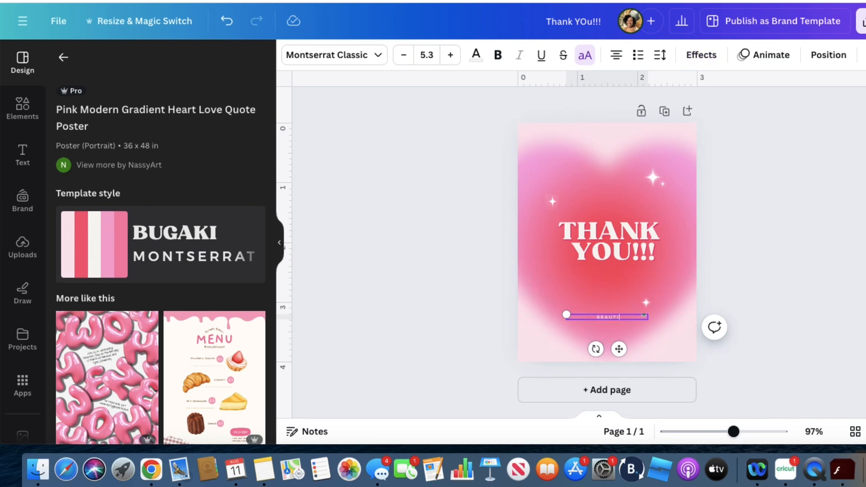
text(FUL BUDGETS CO)
click(808, 292)
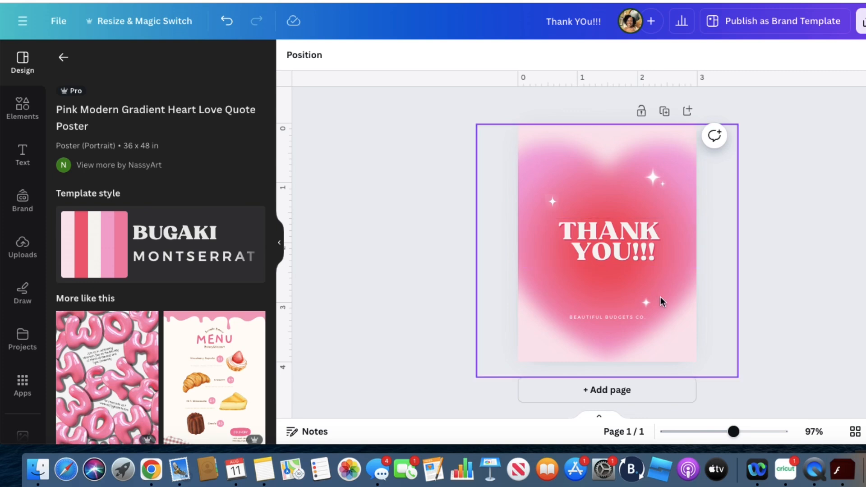
Add a second page to the card and search the elements for "stripe background"
click(687, 111)
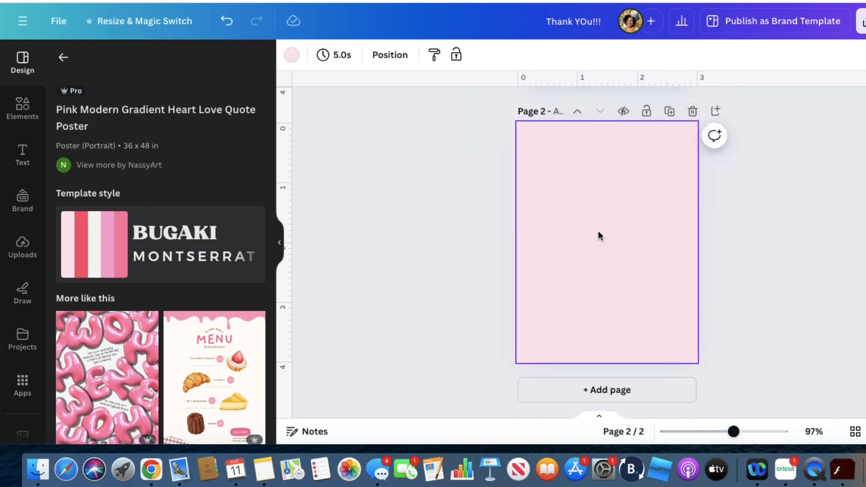
click(27, 108)
click(104, 64)
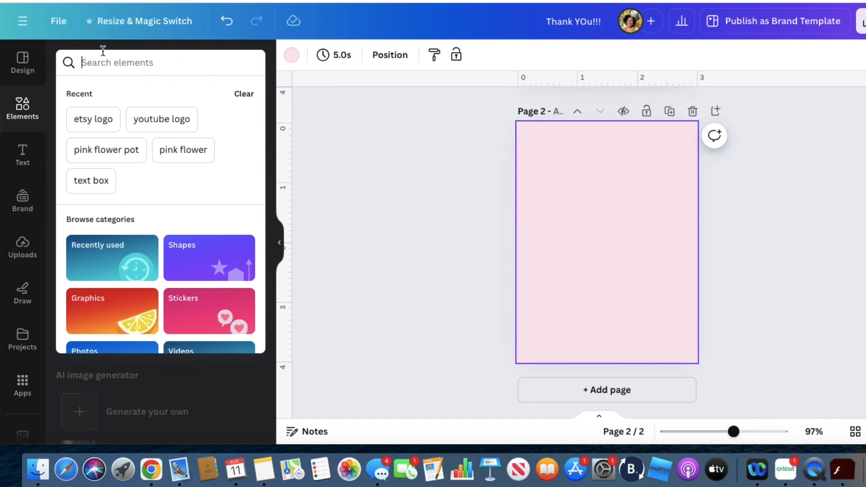
text(strpie)
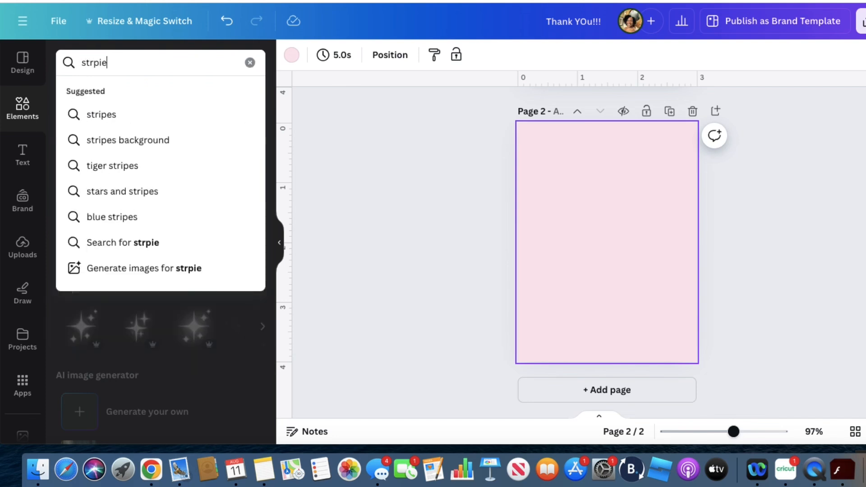
key(BackSpace)
key(BackSpace)
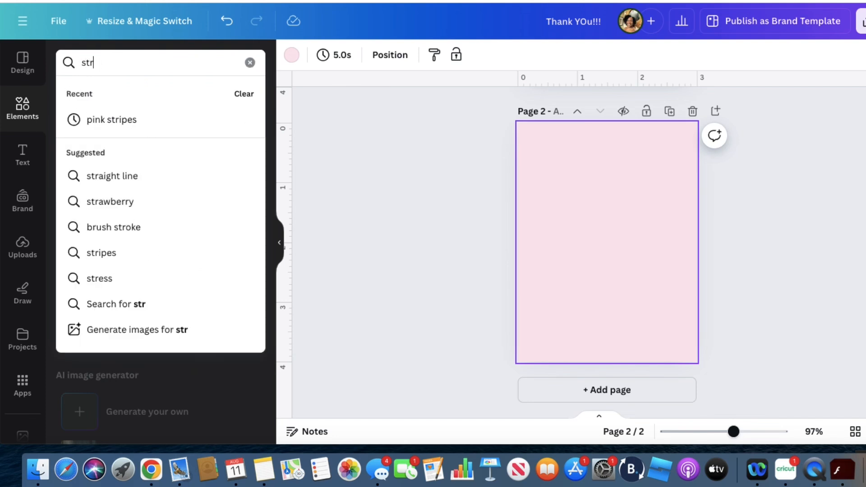
key(BackSpace)
text(ripe)
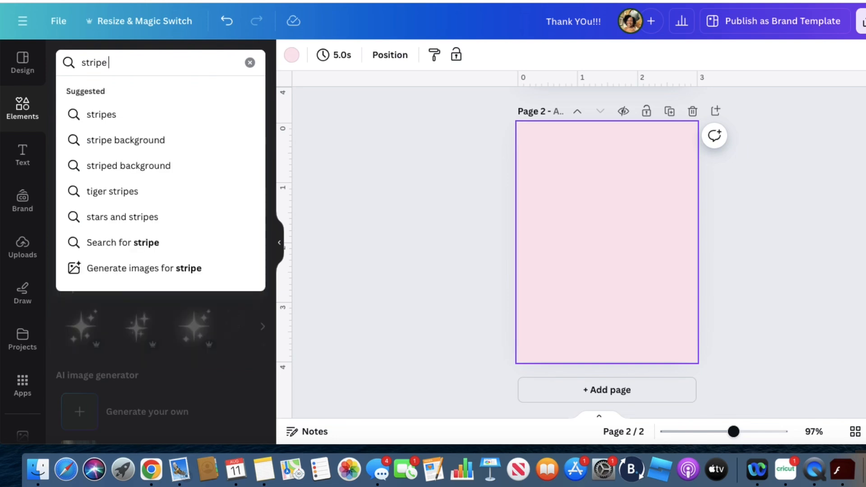
click(105, 142)
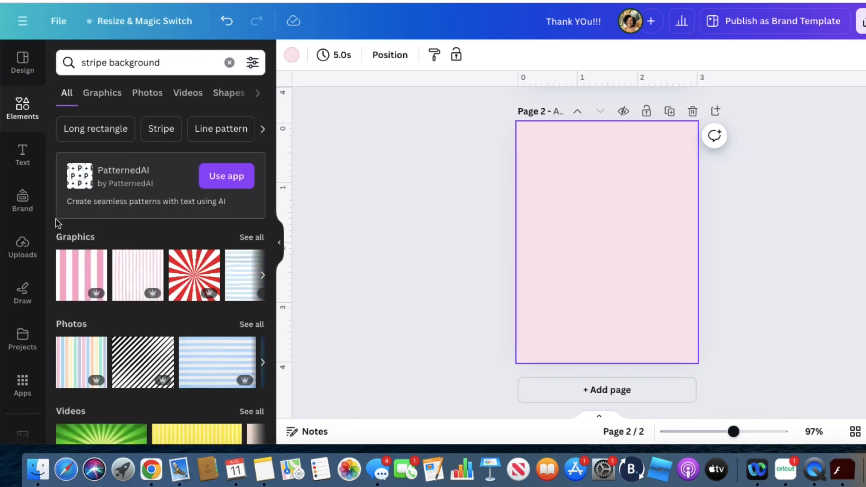
click(74, 280)
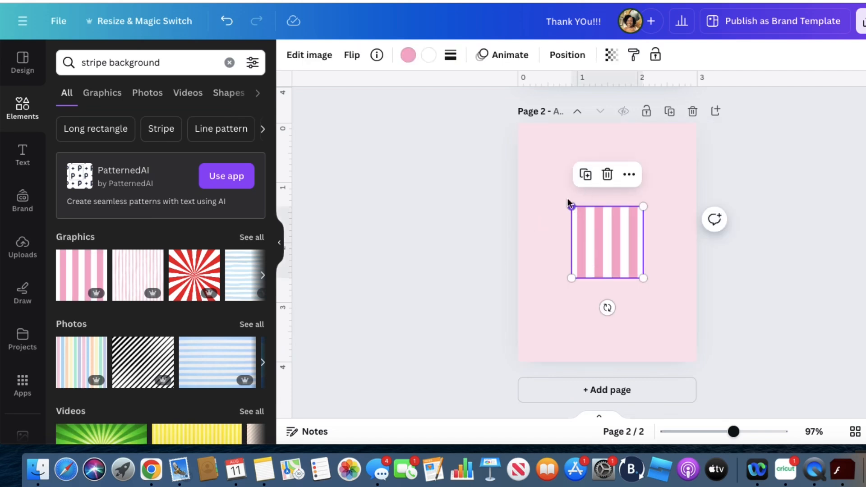
drag(568, 199, 523, 113)
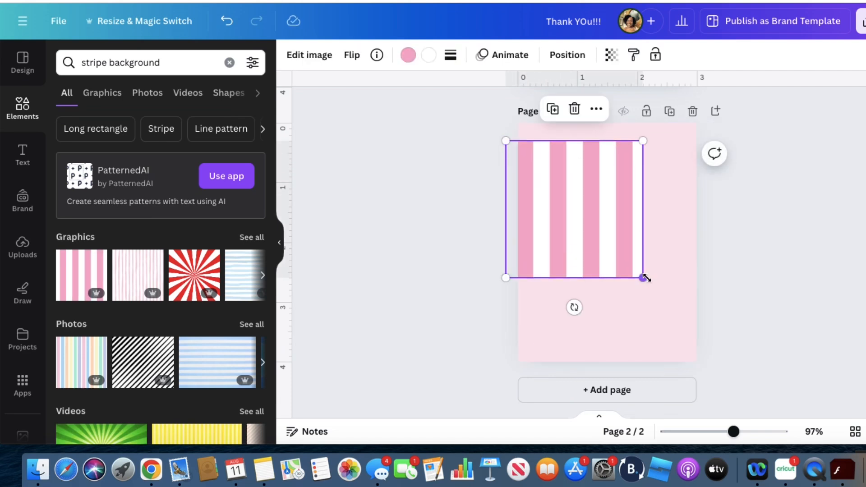
drag(645, 281, 702, 391)
drag(505, 141, 481, 115)
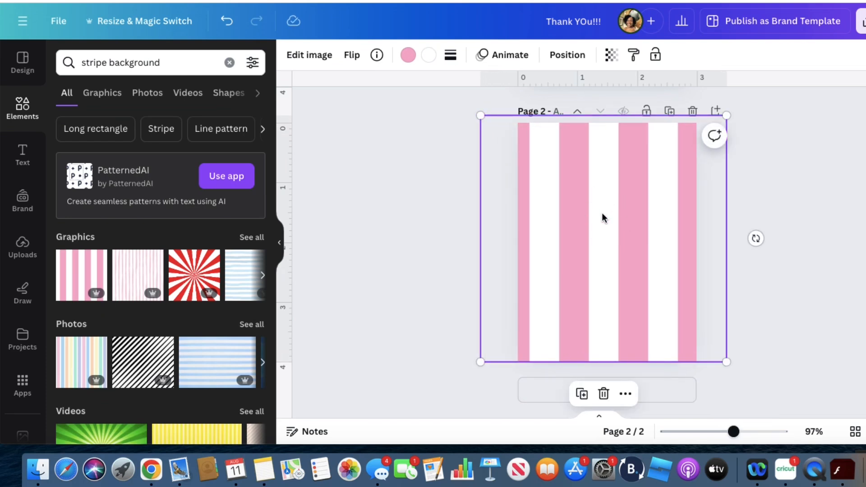
drag(593, 196, 582, 197)
click(252, 237)
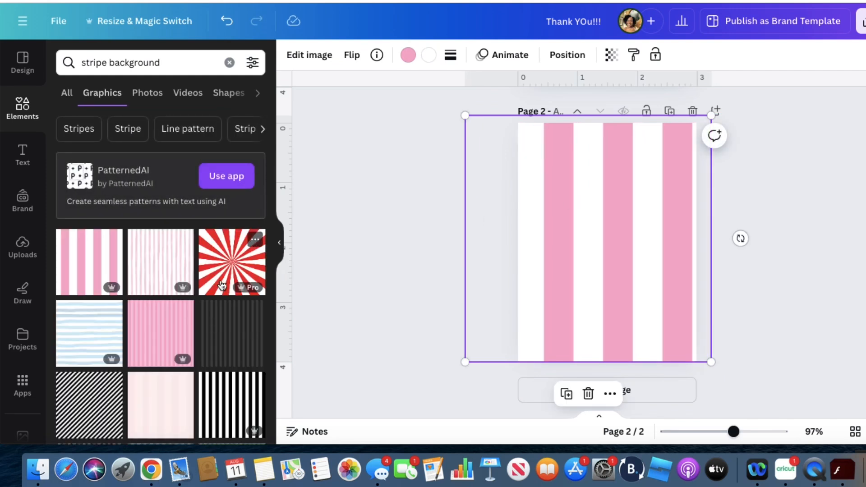
key(Delete)
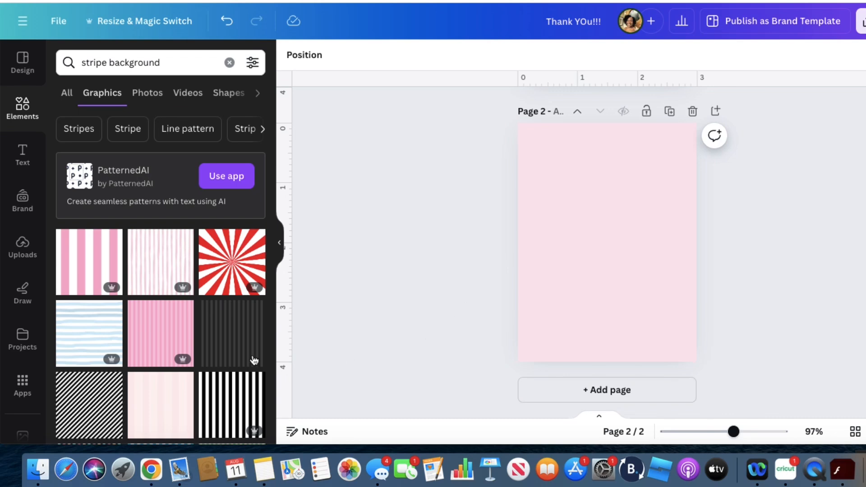
Add the narrow two-tone pink stripe graphic to page 2 and enlarge it to cover the whole page
click(160, 334)
drag(572, 275, 531, 367)
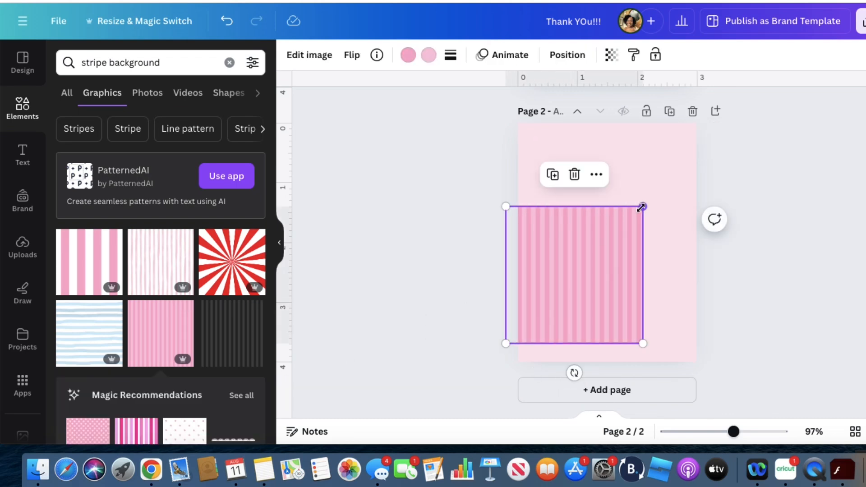
drag(641, 207, 707, 100)
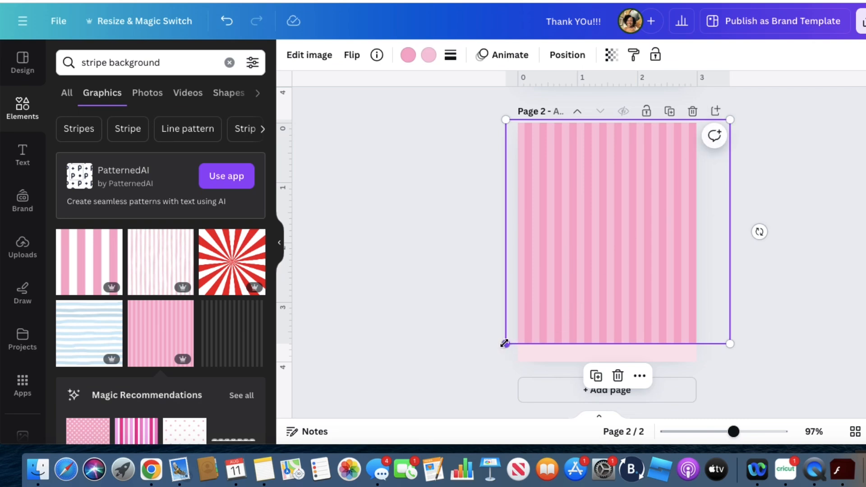
drag(504, 343, 488, 361)
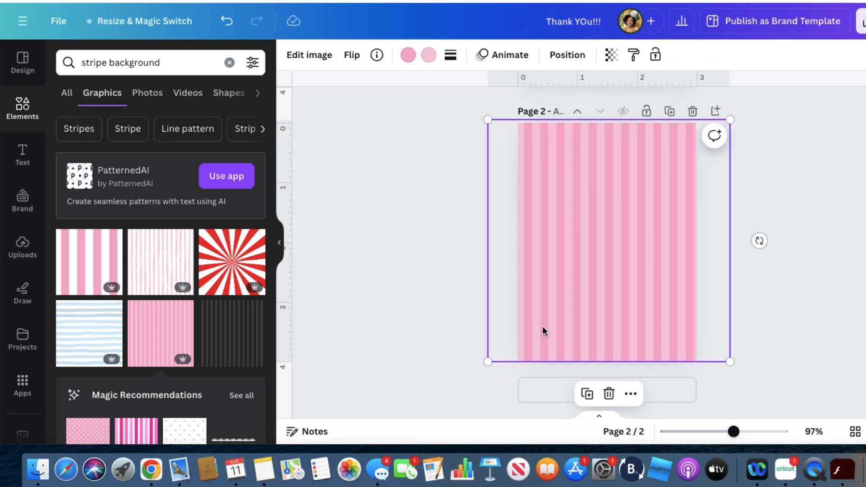
drag(548, 329, 554, 328)
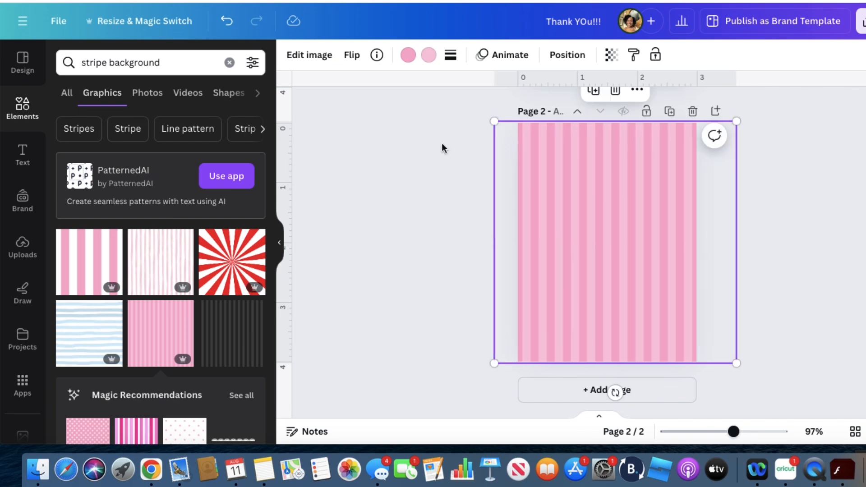
Recolor the lighter pink stripes of the page 2 background to the off-white document color
click(428, 55)
click(139, 133)
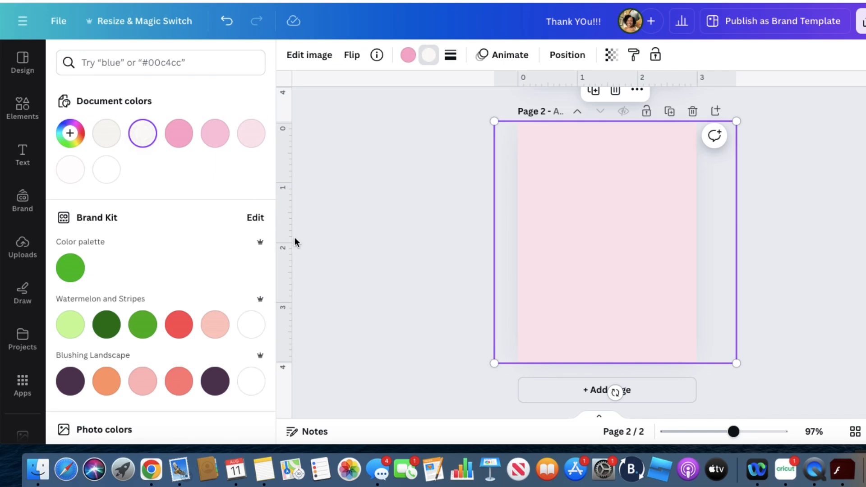
click(682, 244)
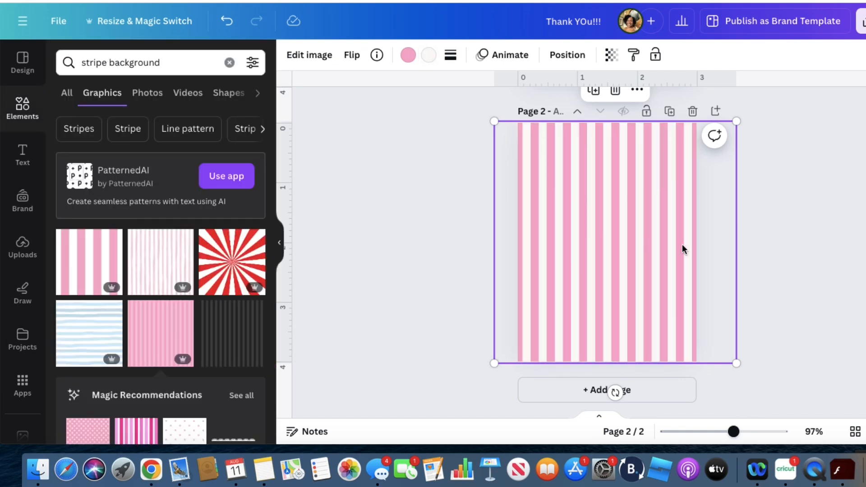
click(799, 262)
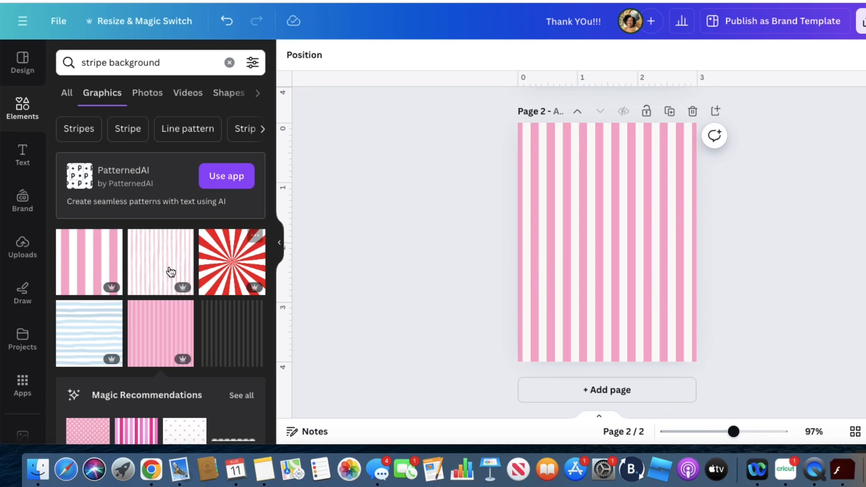
Generate a QR code for the Beautiful Budgets Co Etsy shop URL, shrink it and place it in page 2's lower-left corner
click(22, 384)
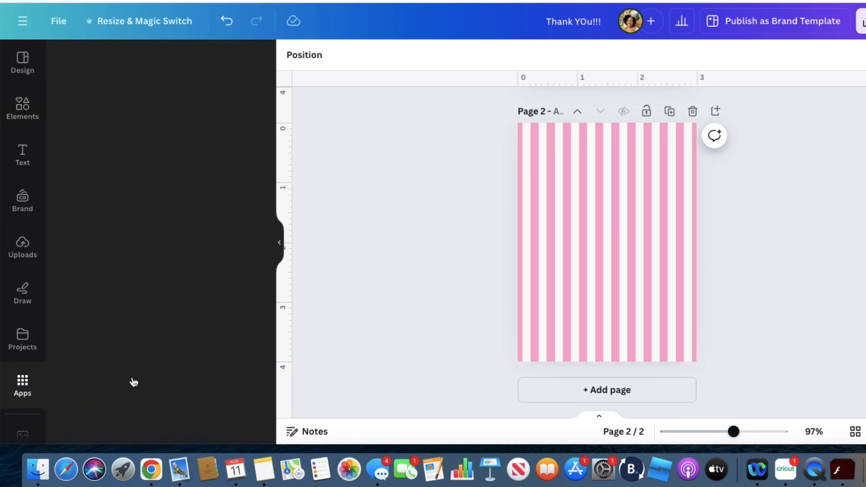
scroll(132, 379, down, 7)
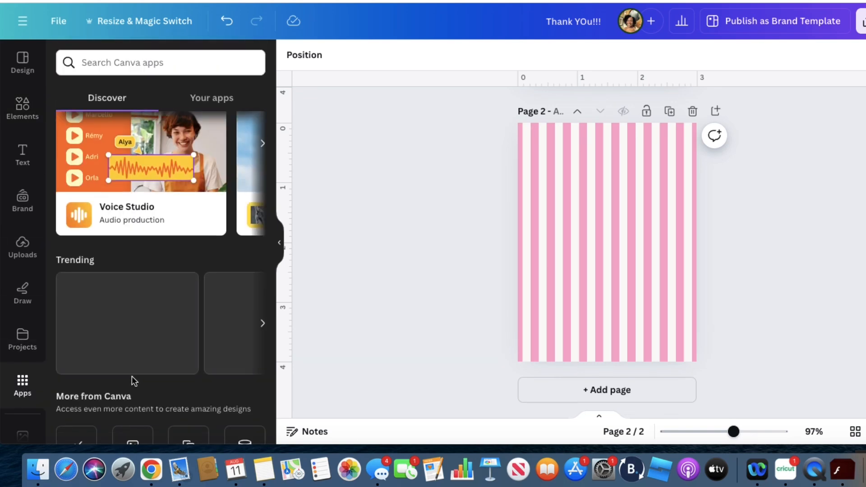
scroll(133, 380, down, 4)
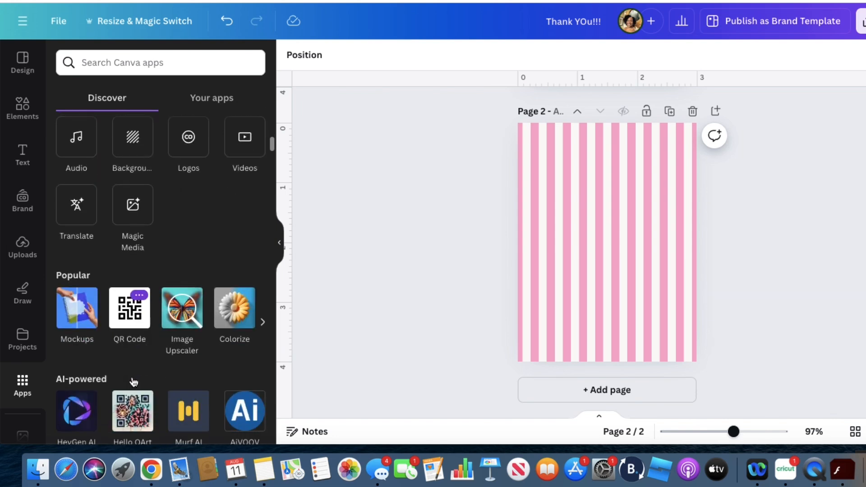
click(133, 316)
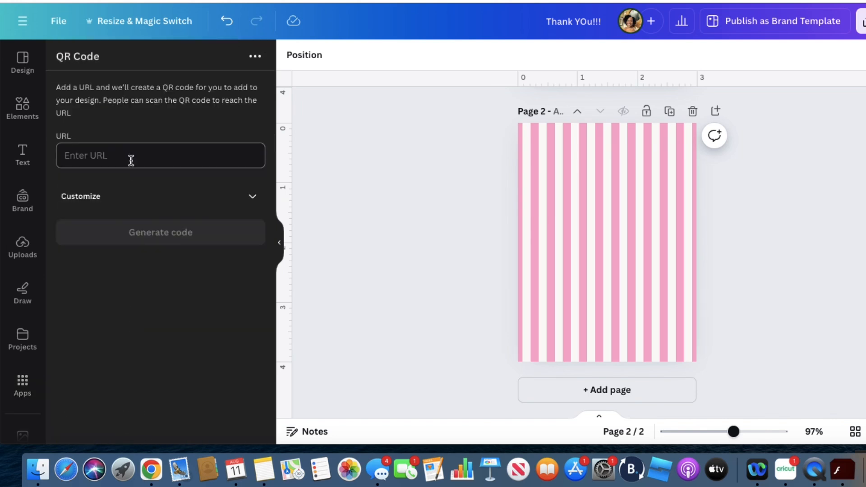
text(https://www.etsy.com/shop/BeautifulBudgetsCo?ref=seller-platform-mcnav)
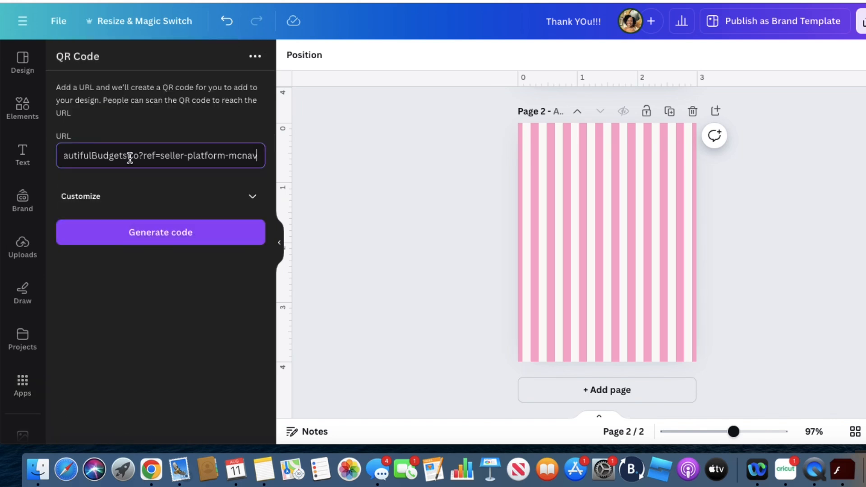
click(140, 232)
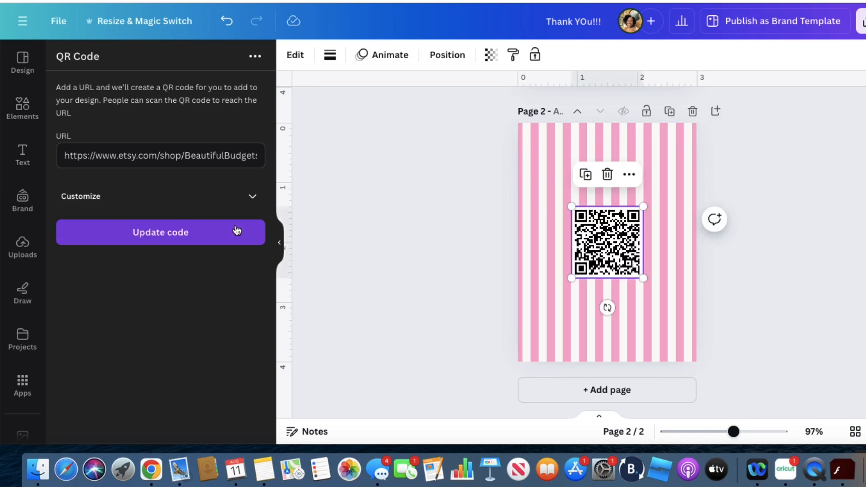
drag(644, 207, 572, 322)
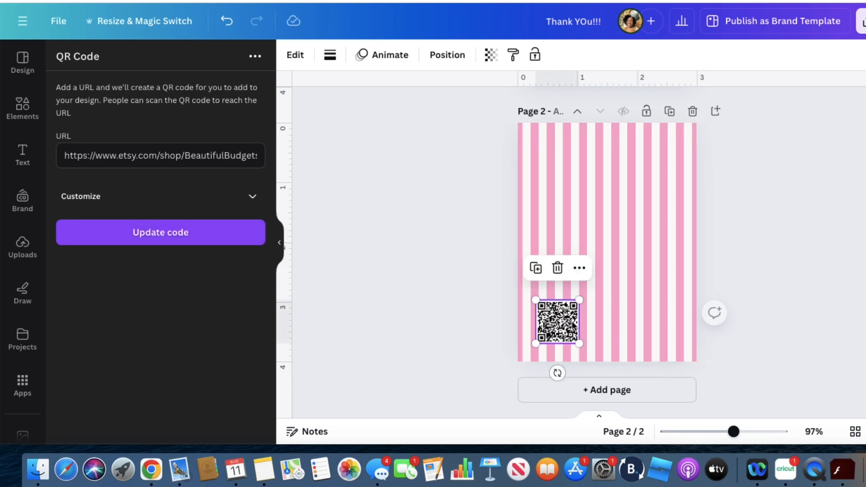
Add the recently used orange "SHOP NOW!" badge to page 2, shrink it and place it just above the QR code
click(27, 115)
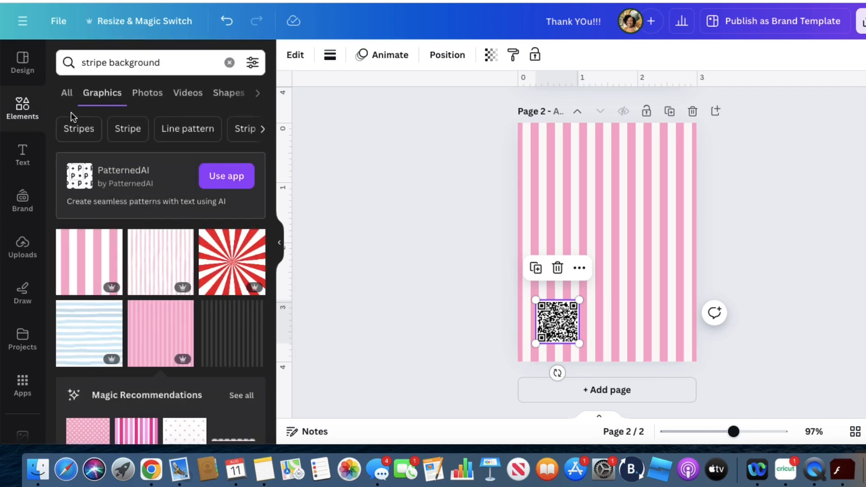
click(229, 62)
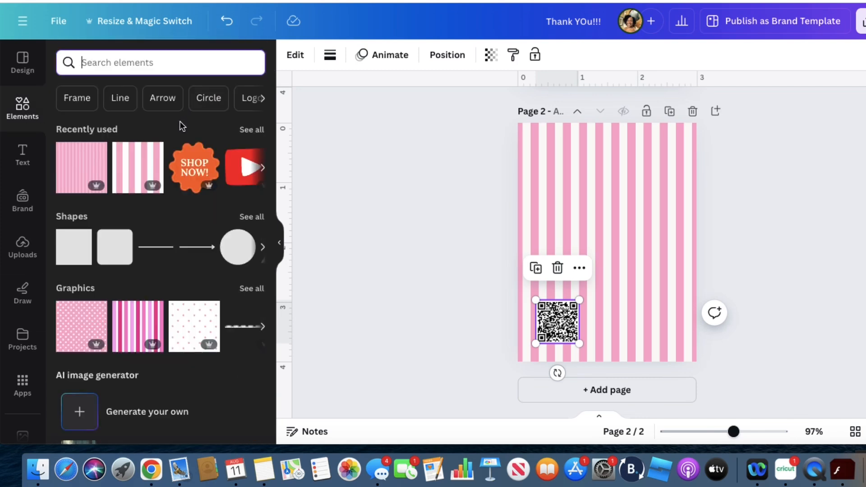
click(194, 167)
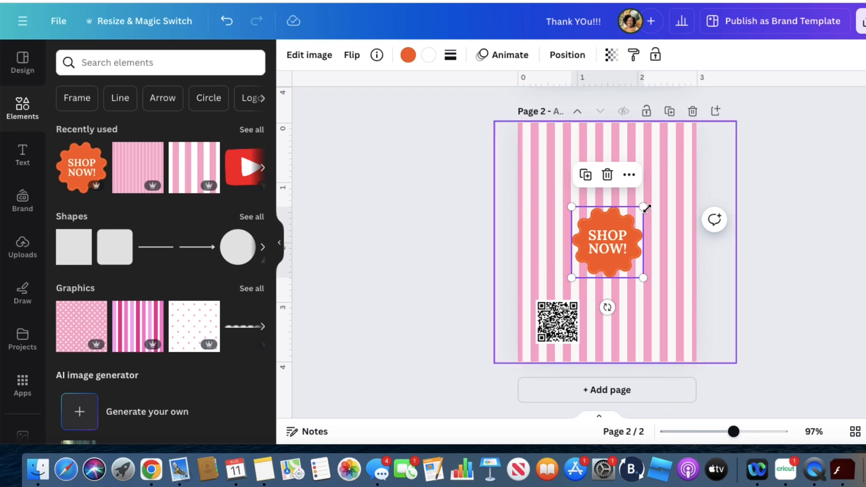
drag(646, 208, 560, 276)
click(620, 269)
click(597, 262)
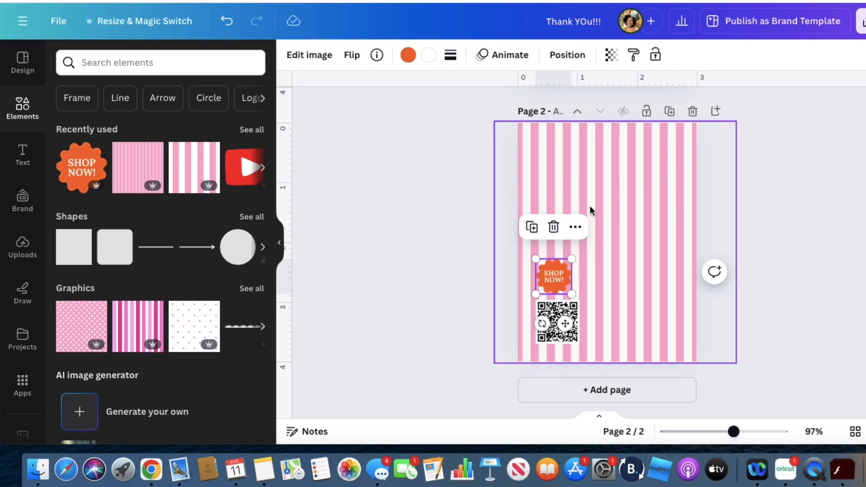
Search the elements for "xoxo", add the pink sticker graphic with hearts, and place it small and tilted in page 2's upper-right corner
click(165, 70)
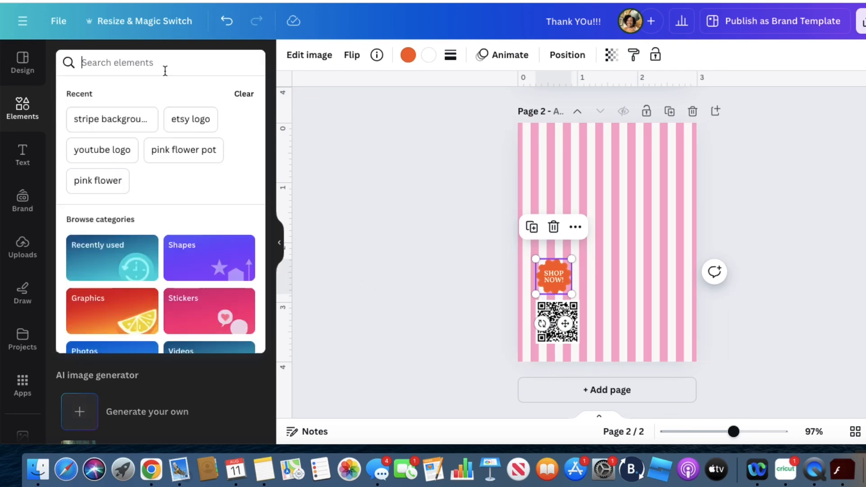
text(xoxo)
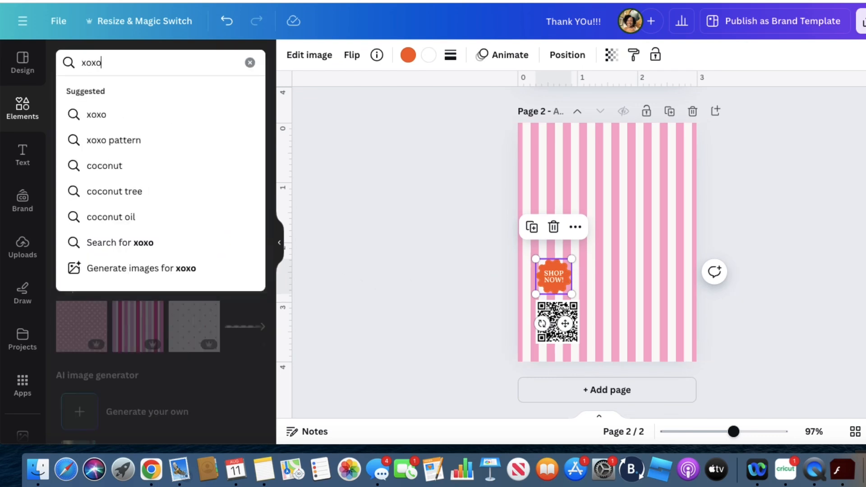
key(Return)
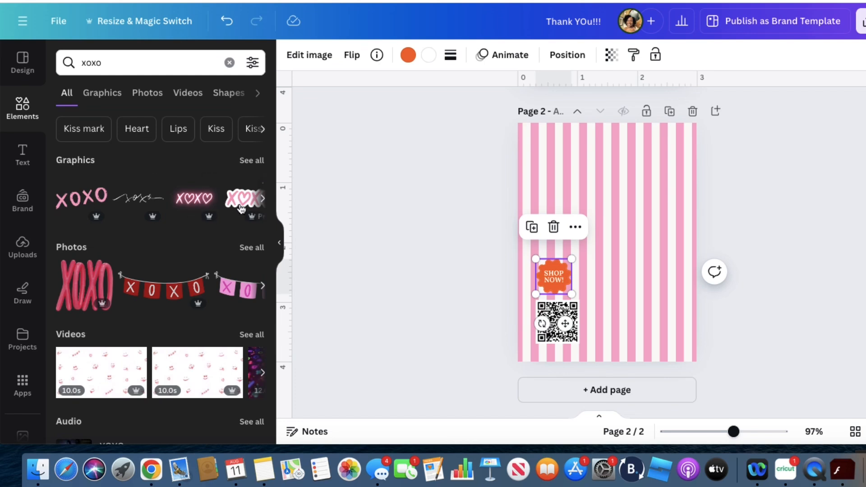
click(242, 205)
drag(629, 248, 672, 164)
drag(639, 202, 661, 203)
drag(653, 151, 655, 152)
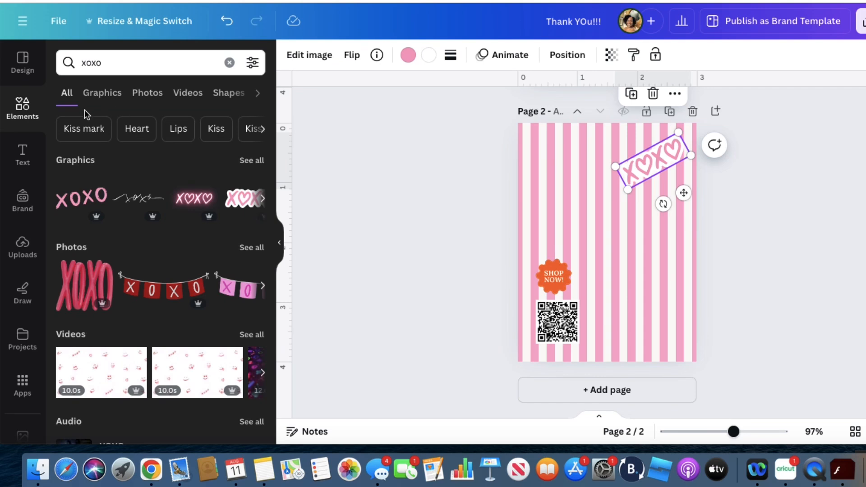
Add a text box reading "HEY THERE!" and position it near the top of page 2, beside the XOXO graphic
click(37, 163)
click(109, 104)
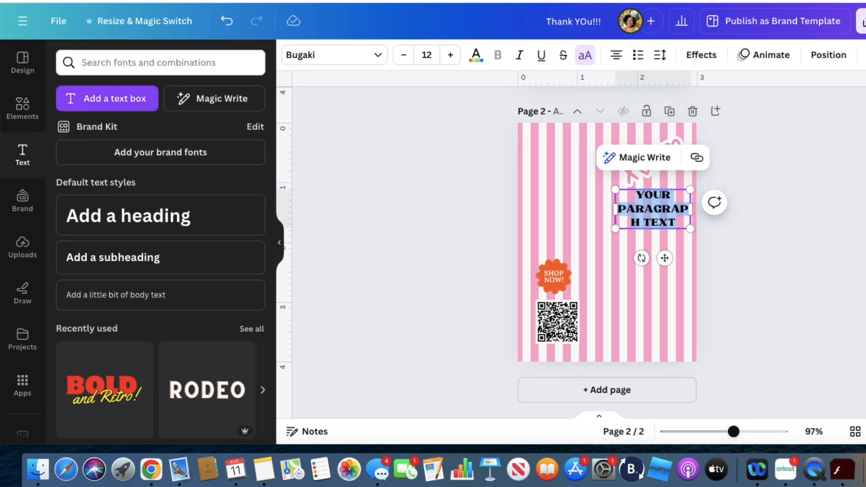
text(HEY THERE)
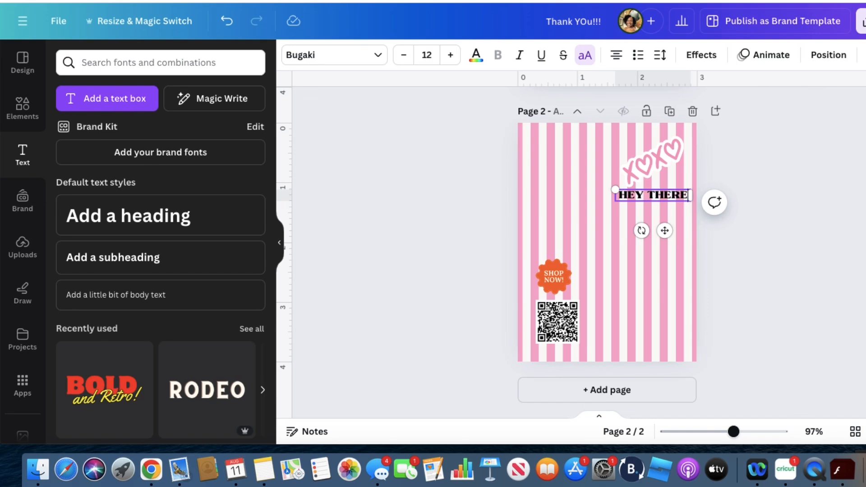
text(!)
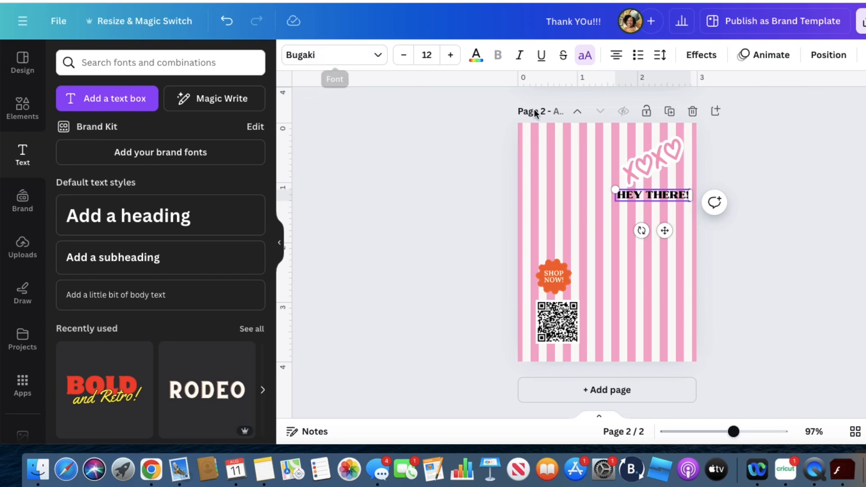
click(651, 205)
drag(654, 200, 598, 150)
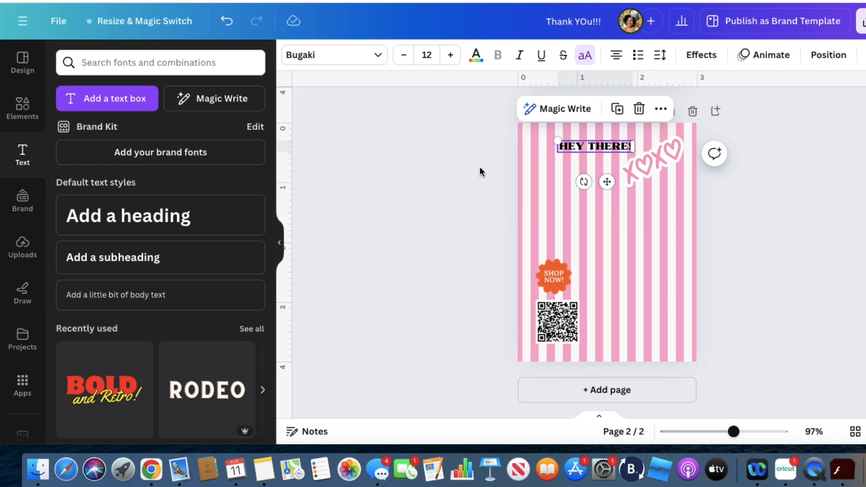
Add a second text box reading "THANK YOU SO MUCH FOR YOUR PURCHASE! YOU MADE MY DAY."
click(134, 111)
text(T)
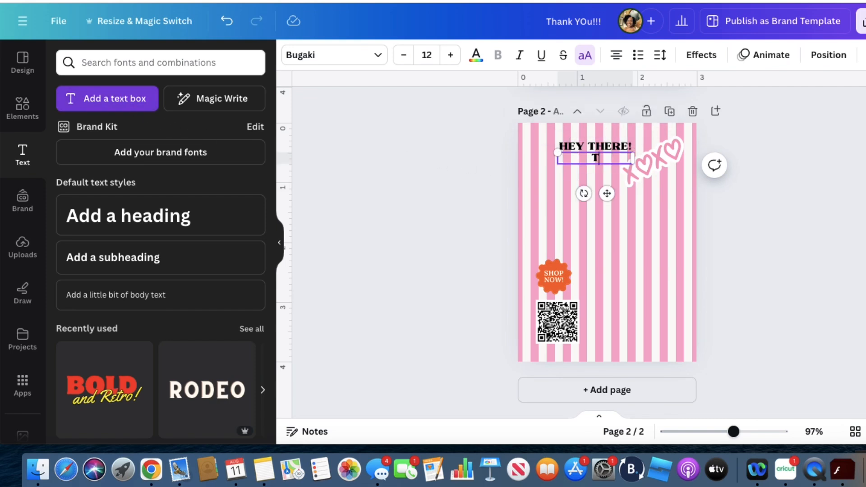
text(HANK YOU SO )
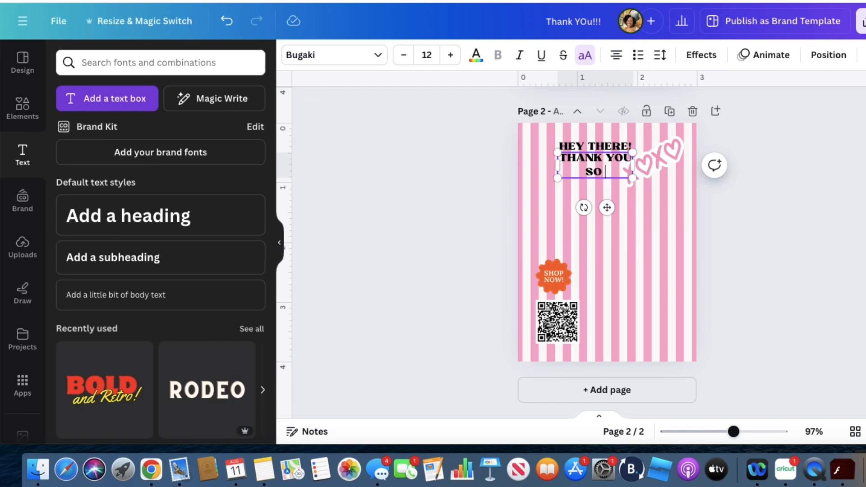
text(MUCH FO)
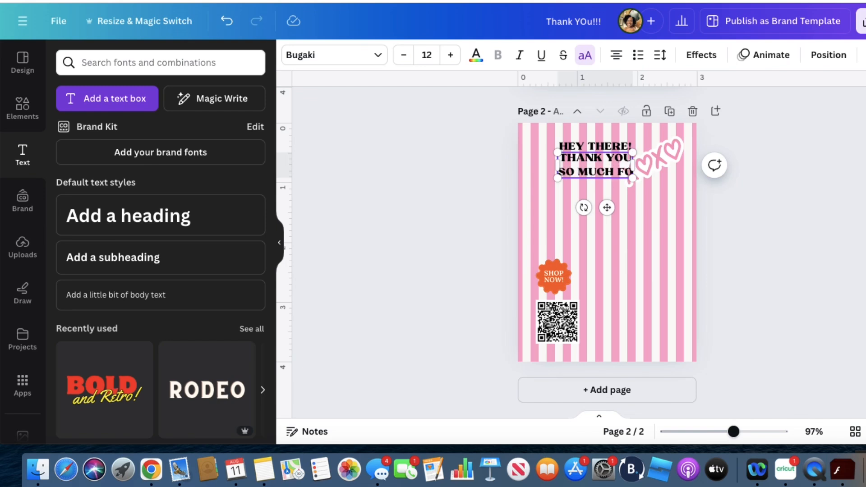
text(R YOUR)
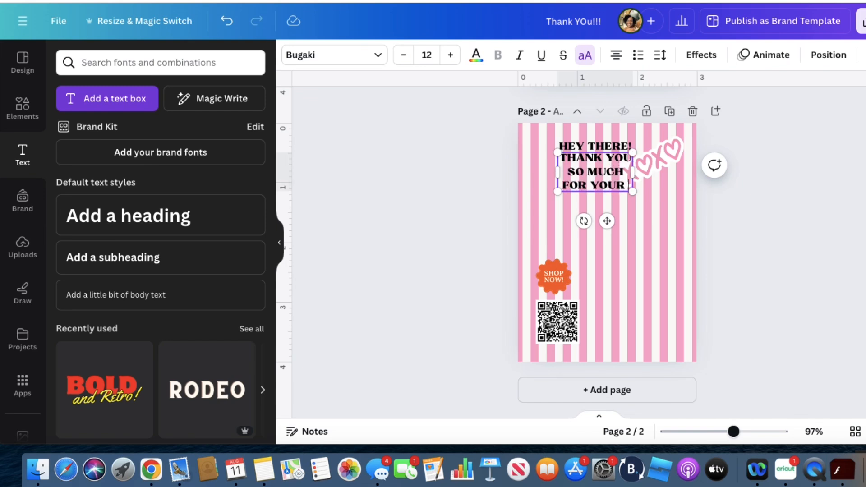
text( PURC)
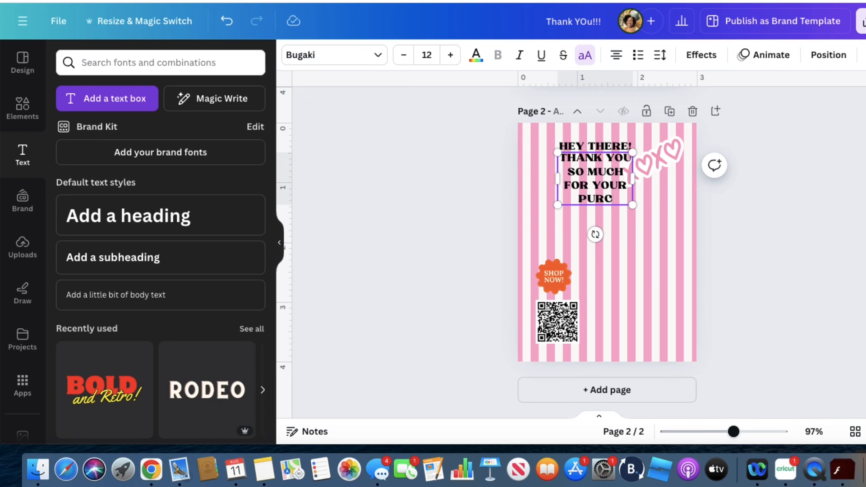
text(HASE!)
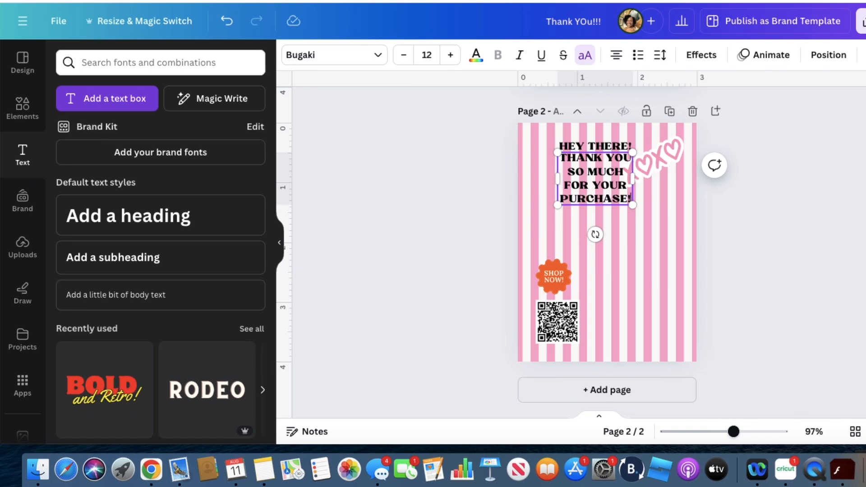
text( YOU MADE MY DAY)
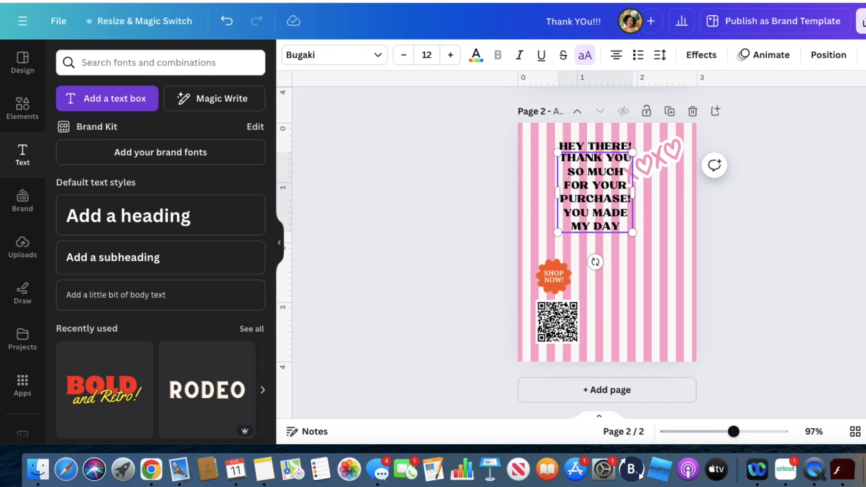
text(!)
key(BackSpace)
text(.)
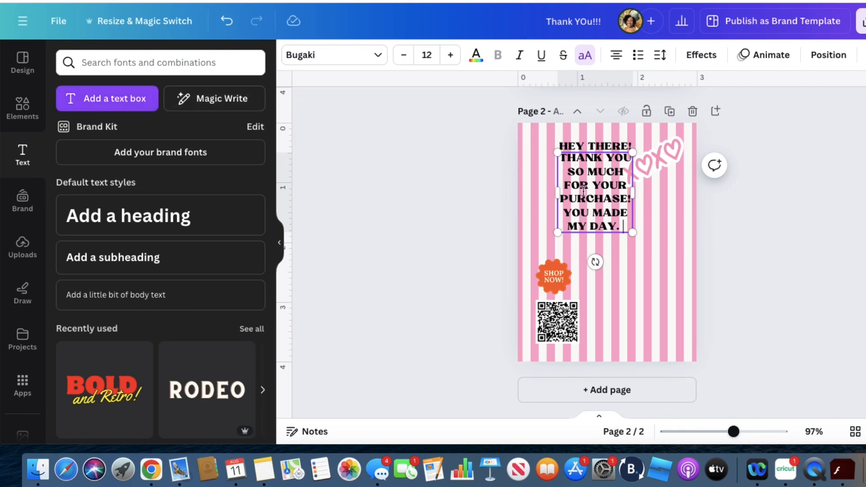
Widen the thank-you message to wrap over four lines and center it on page 2 above the "SHOP NOW!" badge
shift+click(630, 198)
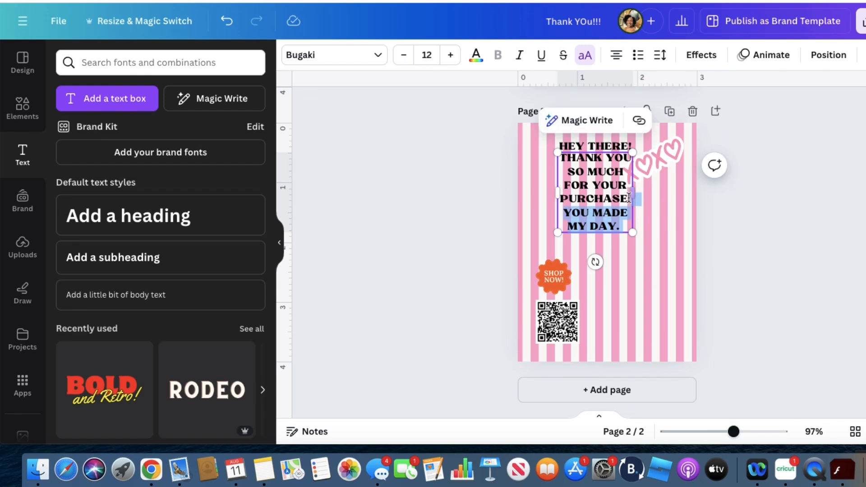
click(769, 210)
click(630, 195)
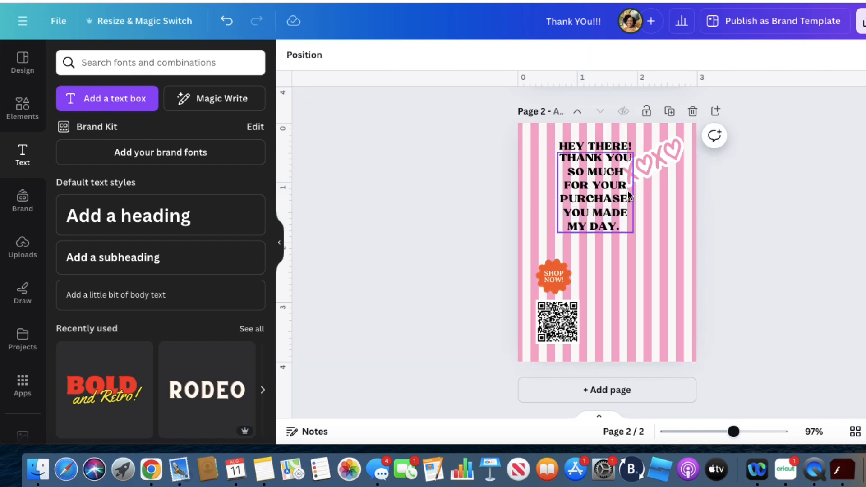
drag(641, 193, 622, 221)
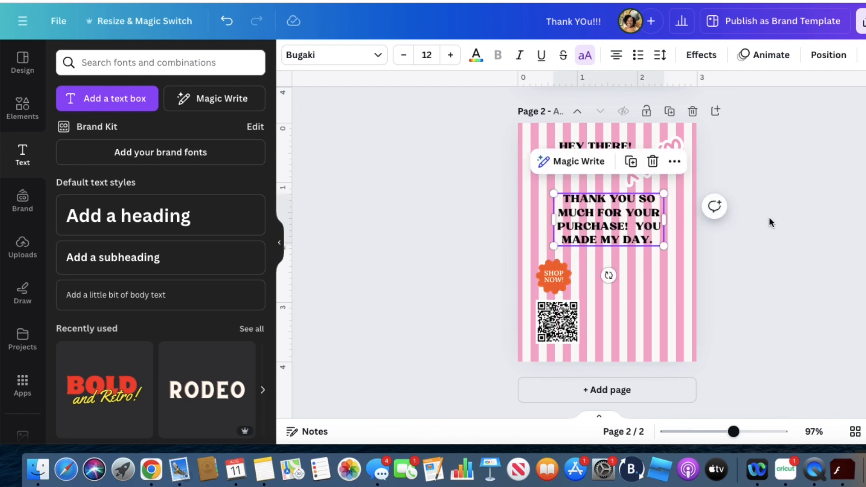
click(557, 226)
drag(549, 220, 536, 219)
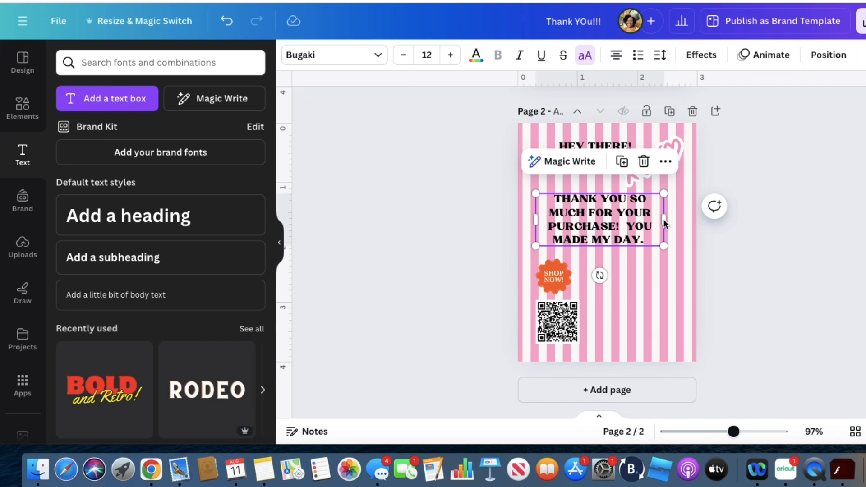
drag(664, 220, 633, 221)
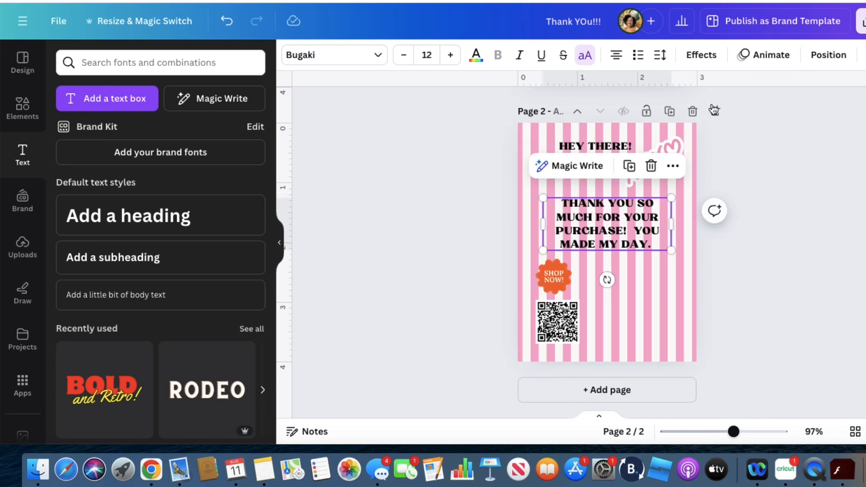
Apply the Background text effect to the thank-you message and color it with the darker pink document color
click(702, 55)
click(103, 397)
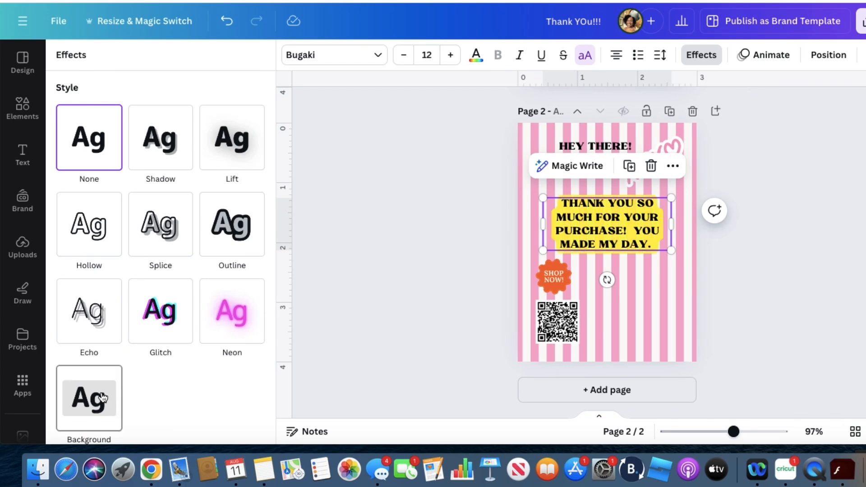
scroll(195, 334, down, 2)
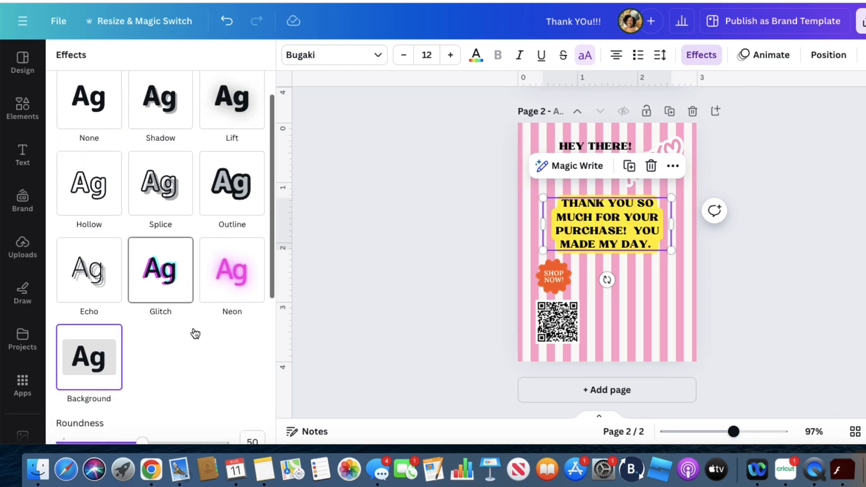
scroll(194, 334, down, 5)
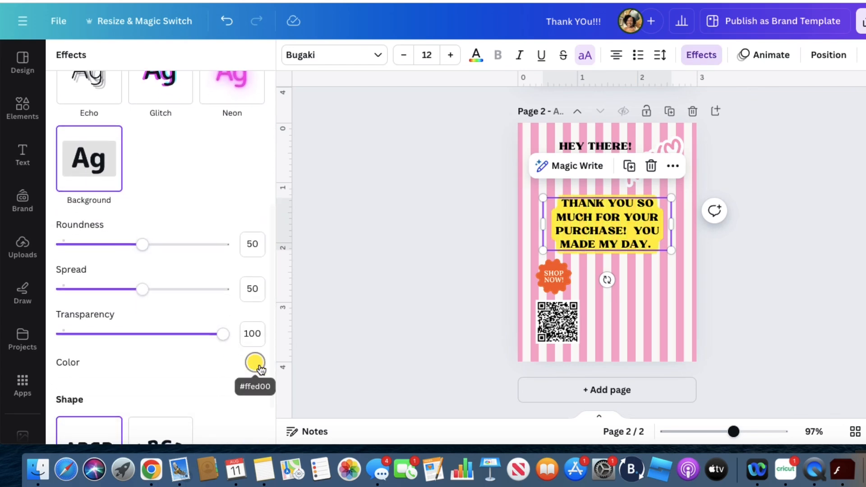
click(255, 363)
click(243, 224)
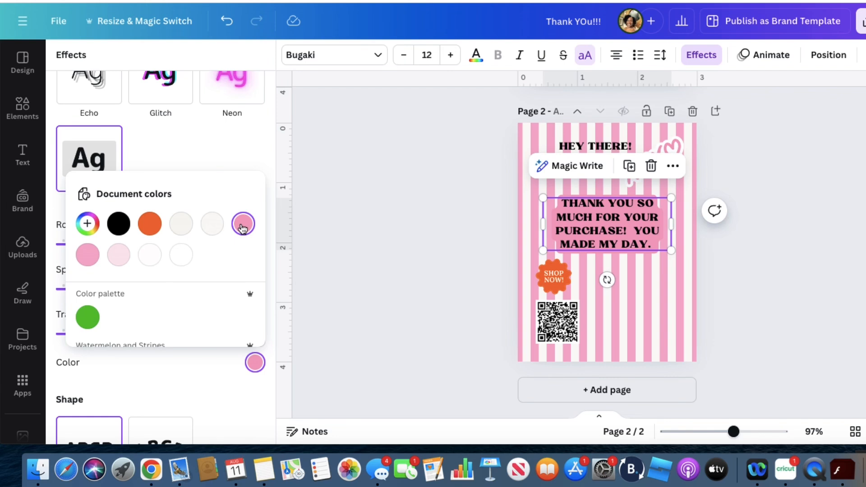
click(344, 241)
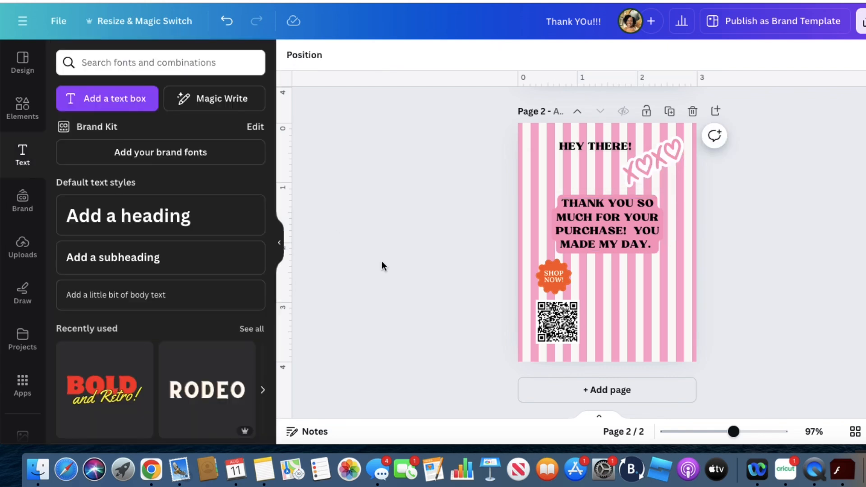
Set the roundness of the thank-you message's background effect to 37
click(571, 238)
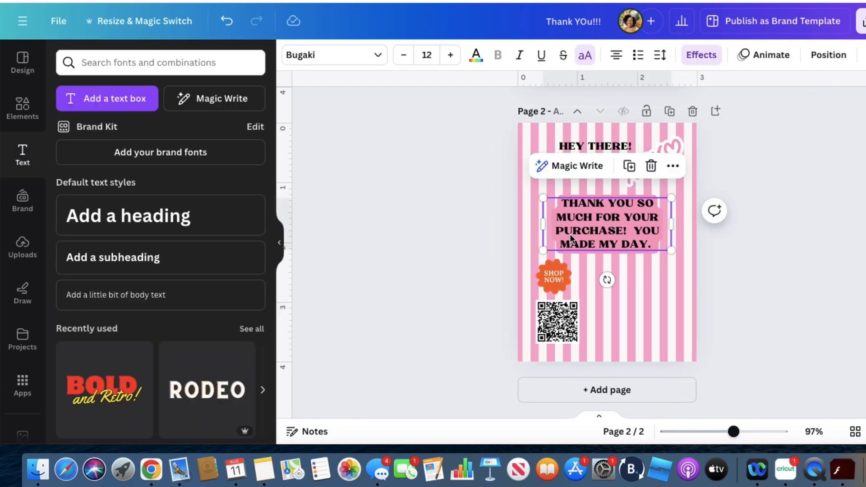
click(700, 55)
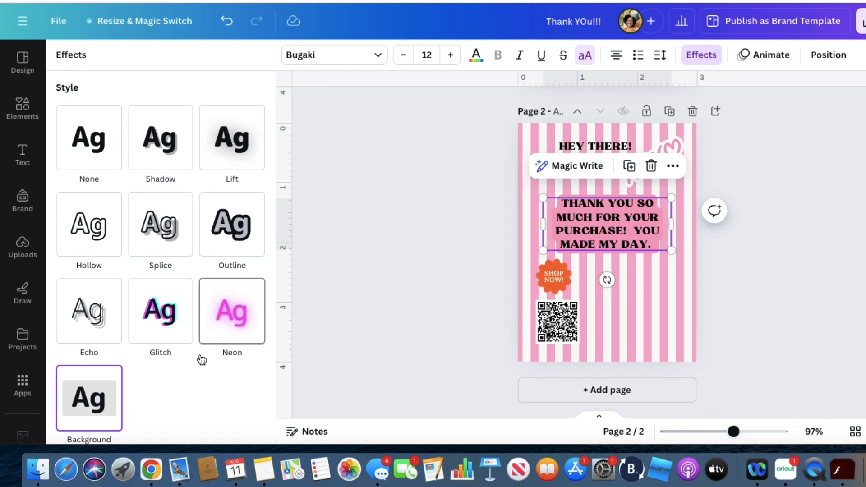
scroll(198, 356, down, 4)
scroll(200, 354, down, 3)
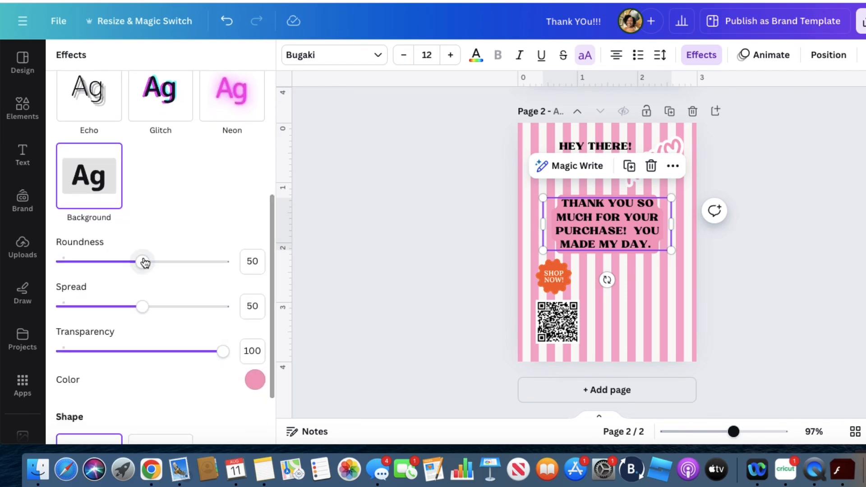
drag(142, 262, 56, 268)
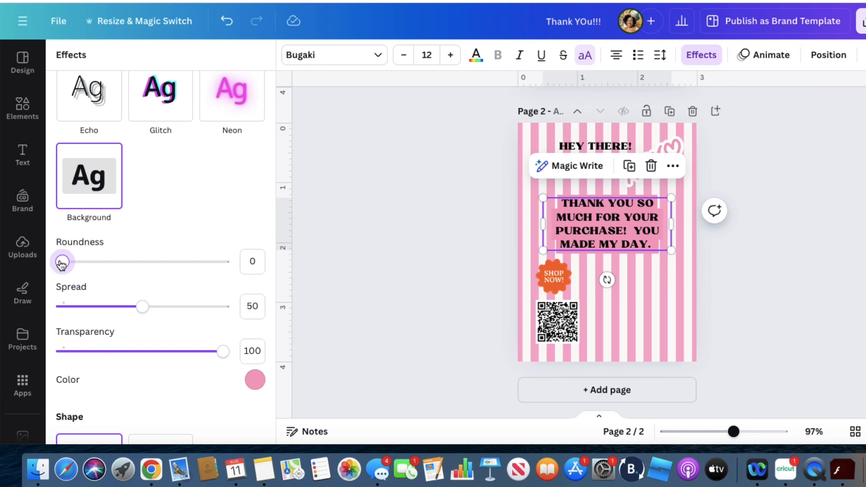
drag(61, 264, 122, 263)
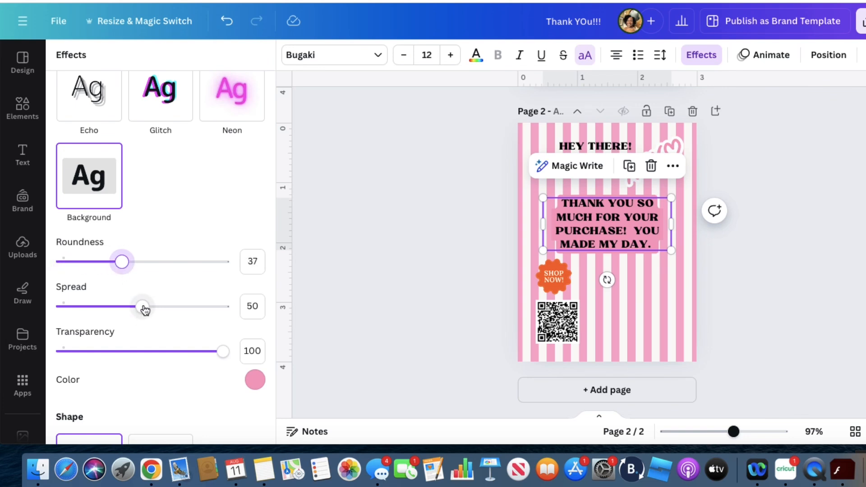
Set the thank-you message's background effect to a spread of 51 and a transparency of 86
mouse_move(144, 310)
mouse_down()
mouse_move(222, 310)
mouse_move(144, 308)
mouse_up()
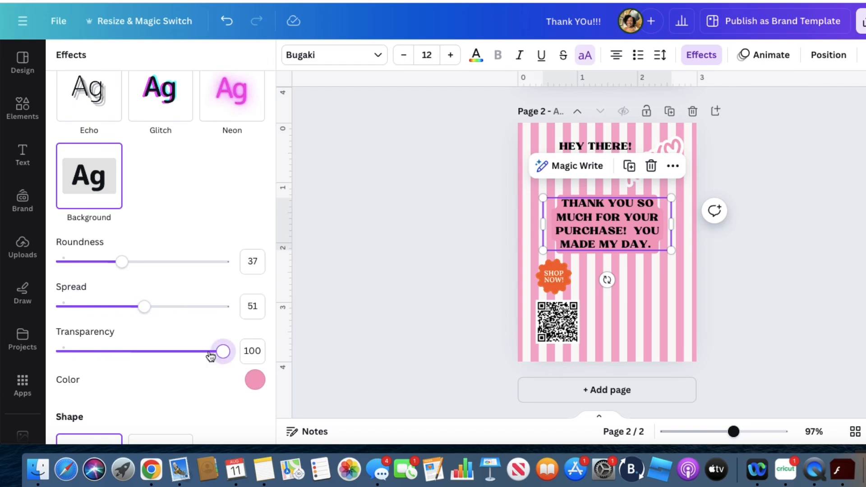
mouse_move(211, 356)
mouse_down()
mouse_move(162, 353)
mouse_move(204, 361)
mouse_up()
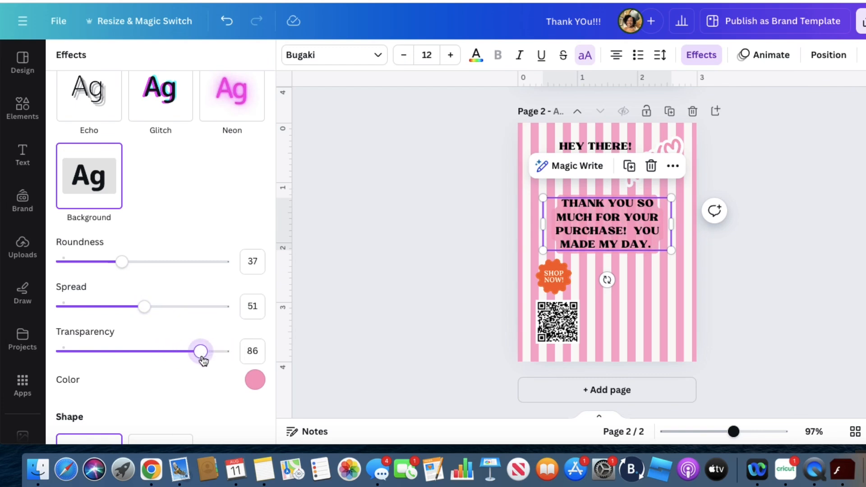
click(377, 318)
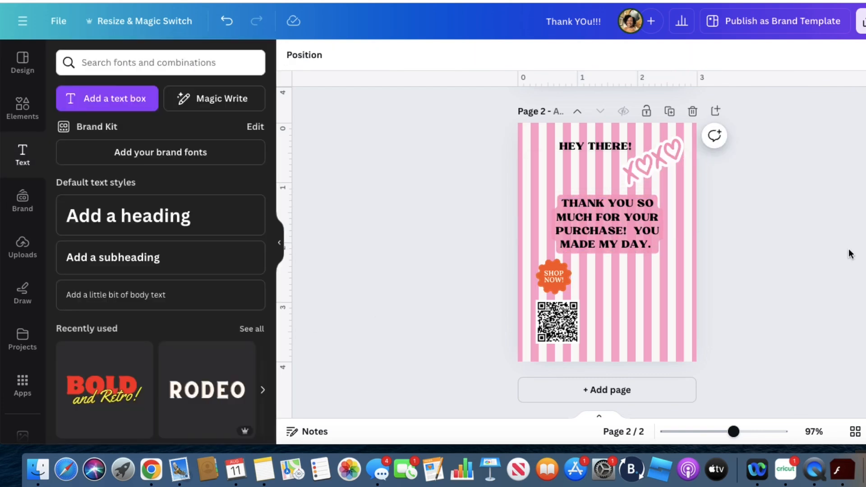
Enlarge the "HEY THERE!" text to size 22 and widen it onto one line across the head of page 2
scroll(789, 265, up, 2)
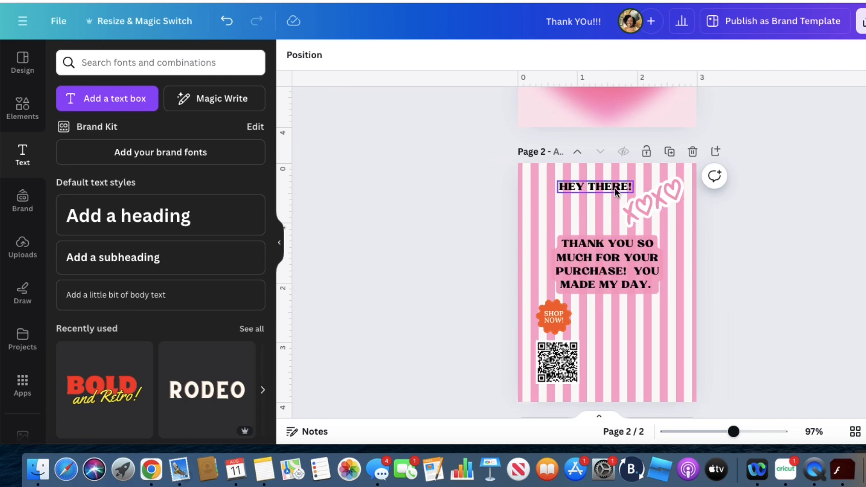
click(615, 190)
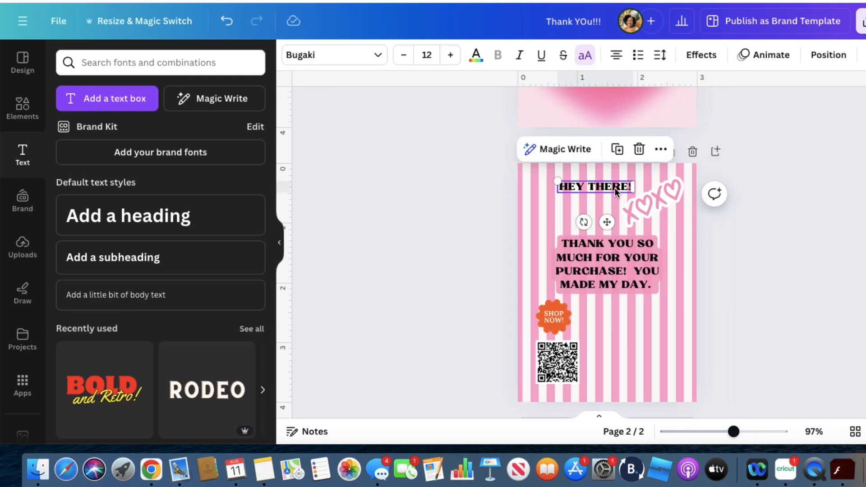
click(451, 56)
click(451, 56)
click(450, 56)
click(450, 55)
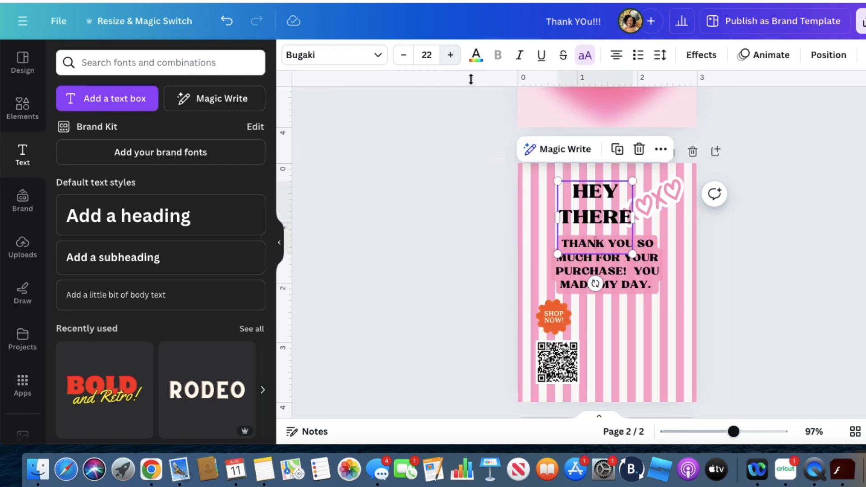
drag(635, 217, 697, 218)
drag(638, 193, 620, 182)
Shrink the XOXO graphic and move it below the thank-you message, across from the "SHOP NOW!" badge
click(644, 205)
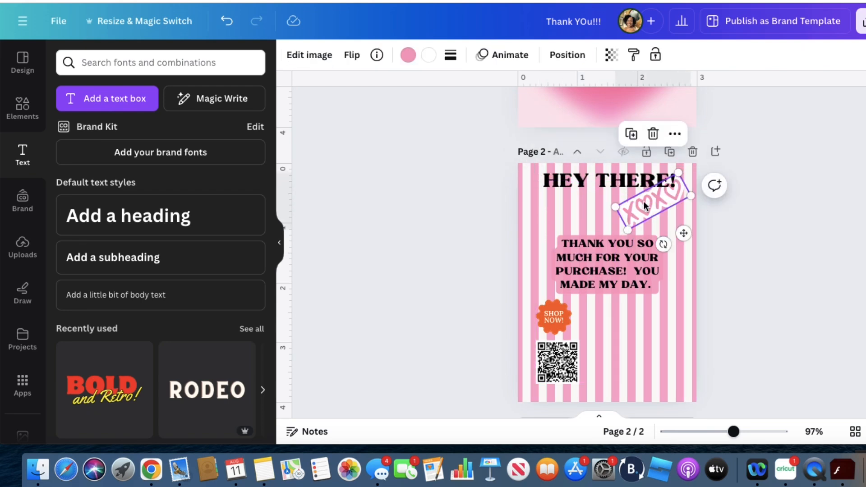
drag(678, 174, 657, 316)
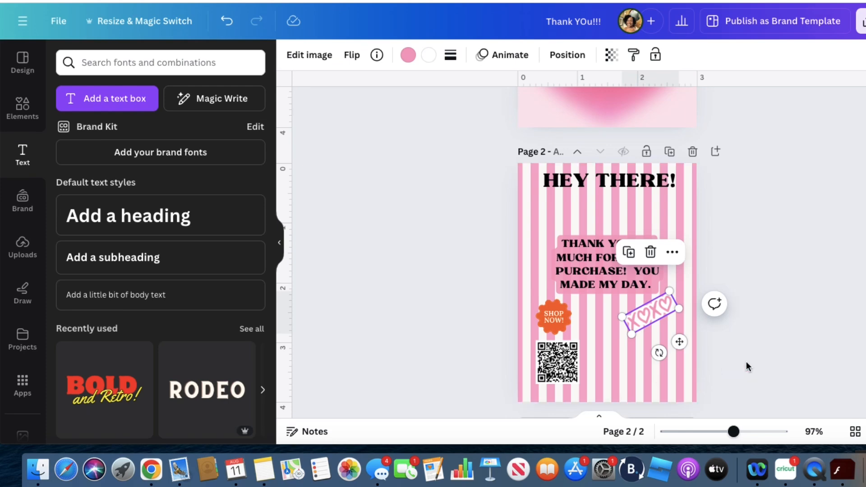
Review both card pages and open the Print with Canva product catalog for the design
scroll(764, 268, up, 5)
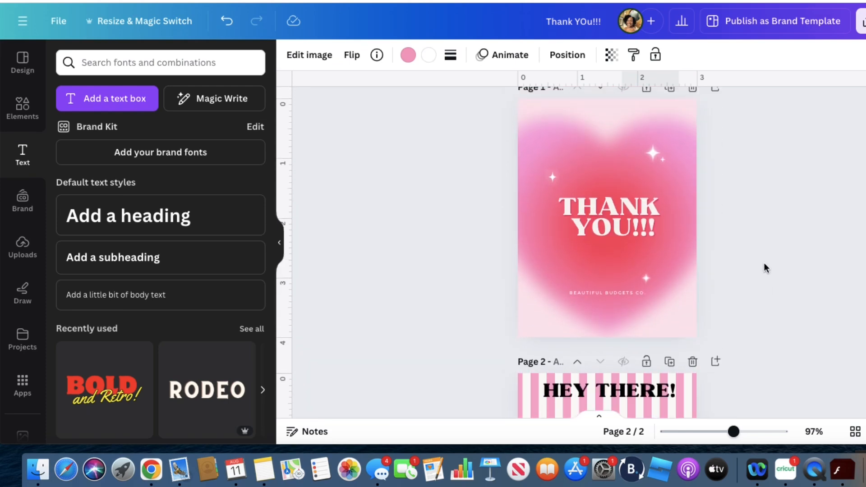
scroll(763, 267, down, 1)
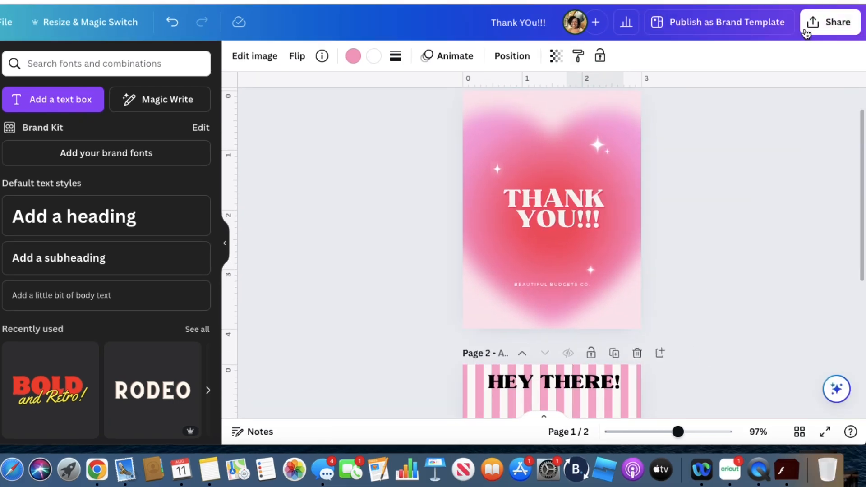
click(806, 33)
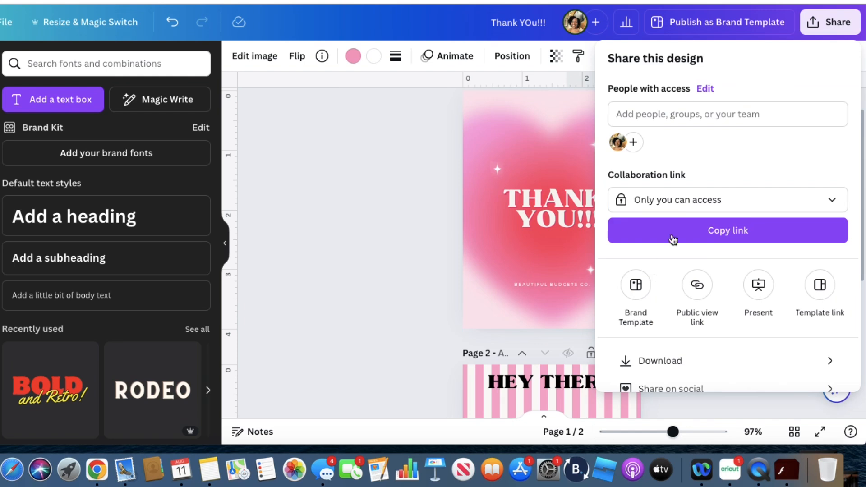
scroll(713, 271, down, 2)
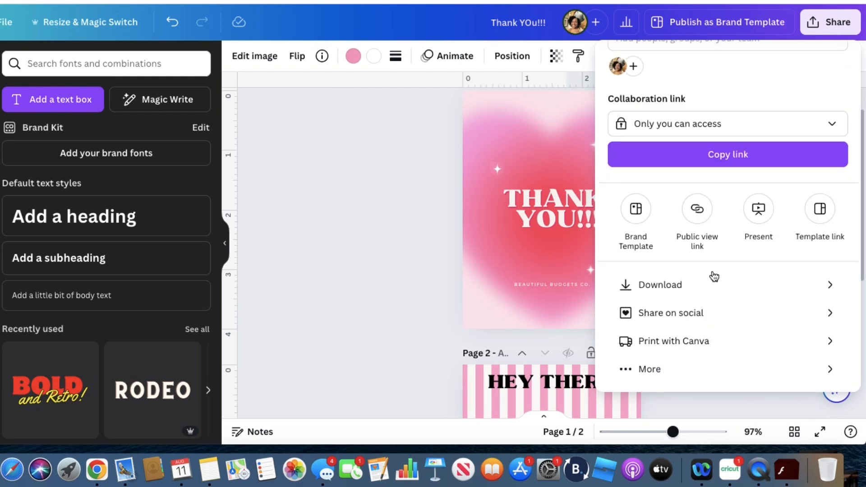
click(643, 340)
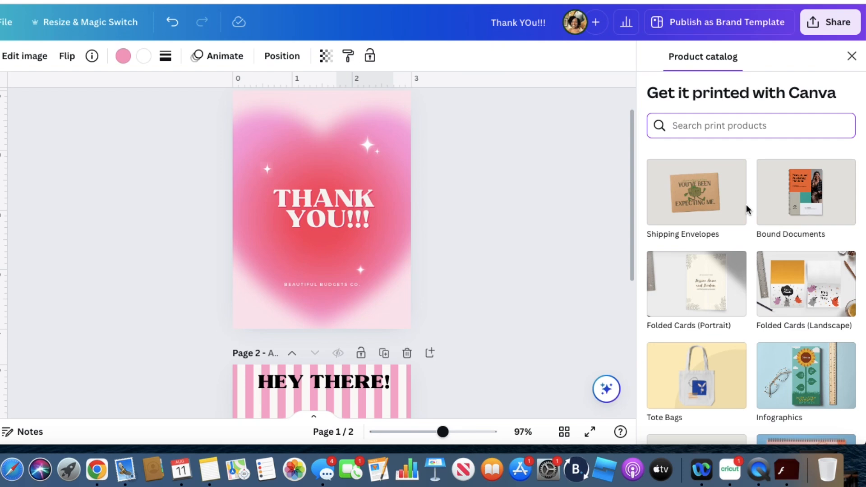
Find Jumbo Postcards among the print products and choose them for the thank-you card
scroll(727, 241, down, 6)
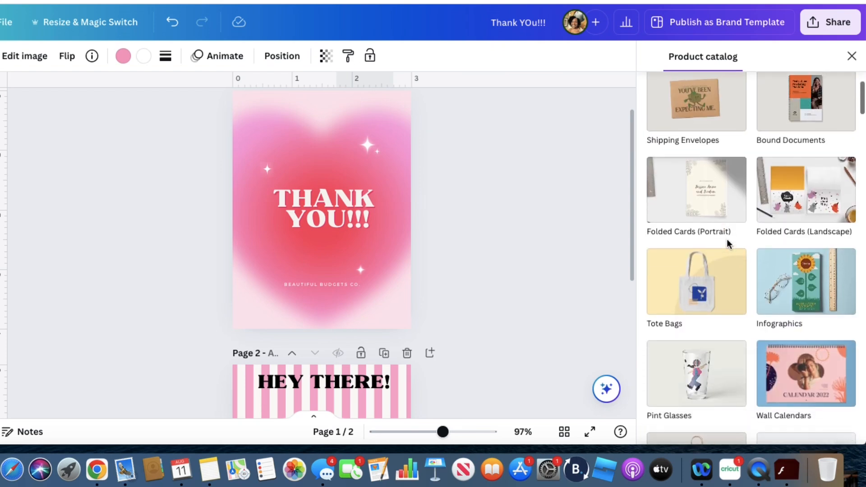
scroll(726, 241, down, 3)
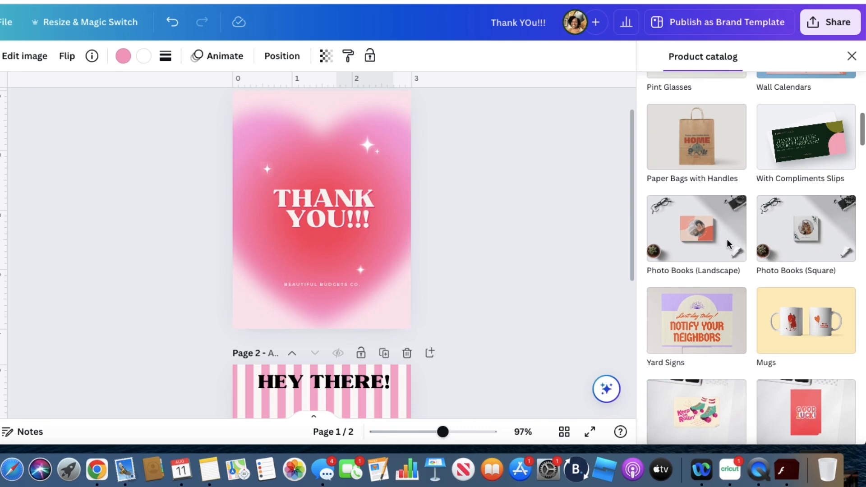
scroll(726, 239, down, 3)
scroll(728, 244, down, 2)
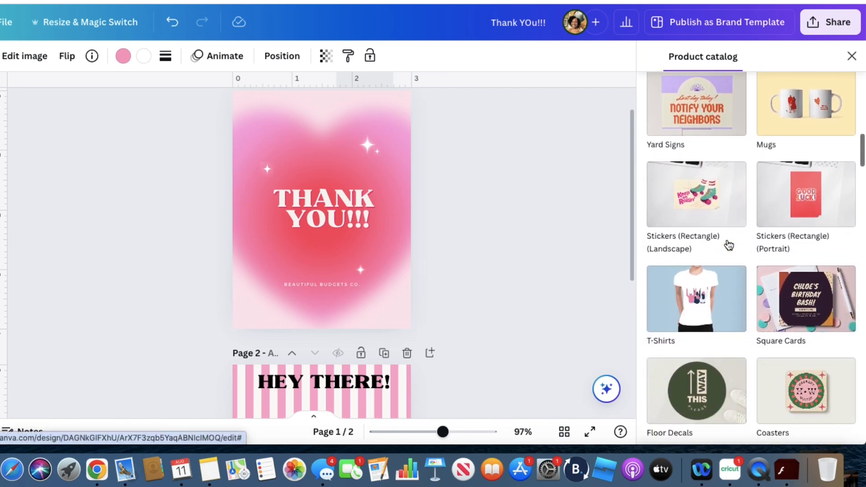
scroll(726, 243, down, 1)
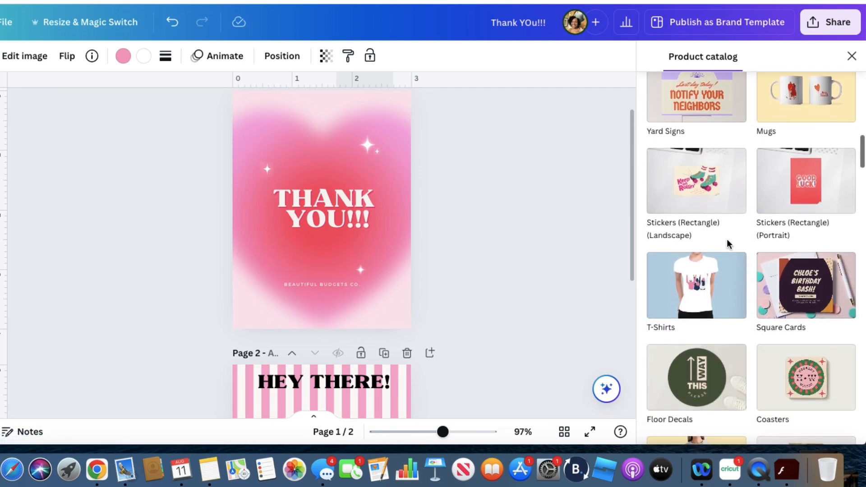
scroll(726, 244, down, 2)
scroll(727, 243, down, 6)
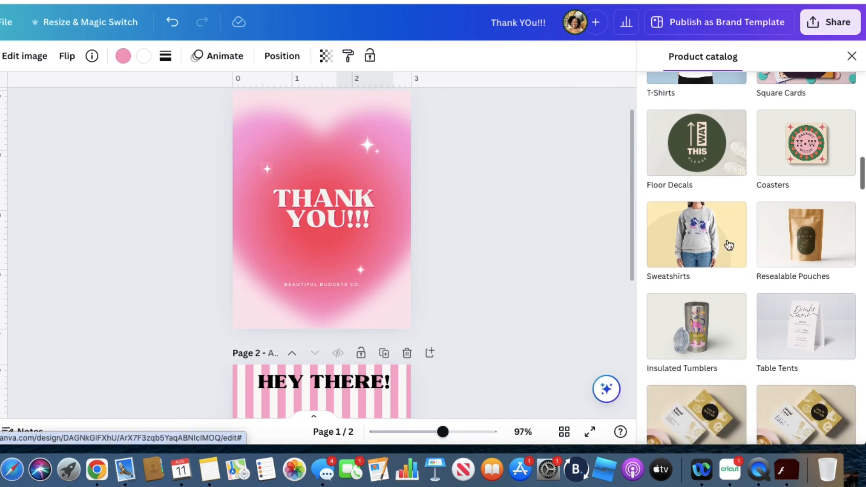
scroll(728, 245, down, 2)
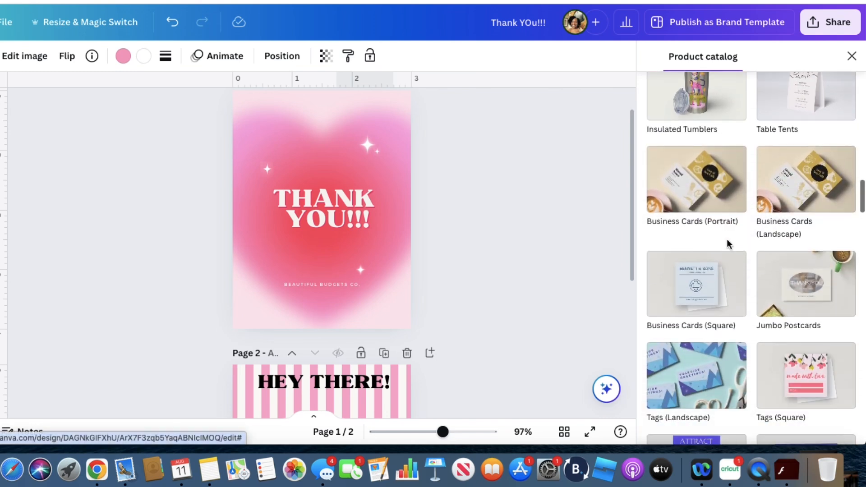
click(814, 297)
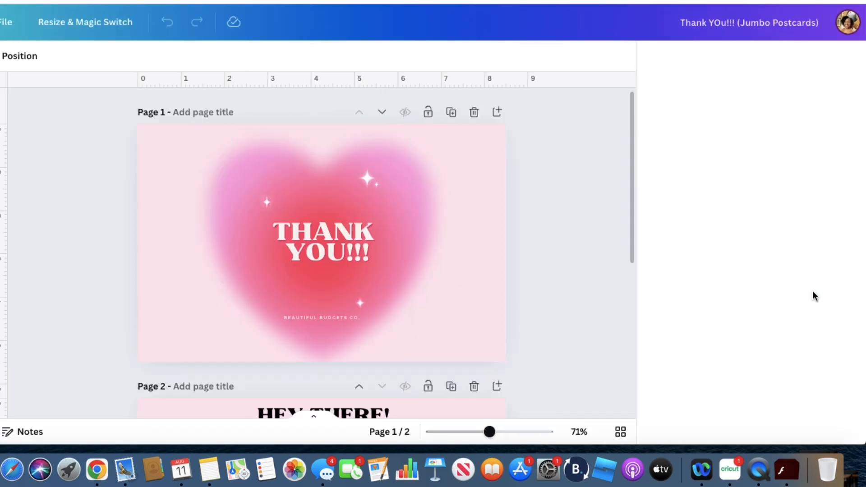
Examine the Jumbo Postcards mockup and its page, paper and finish options, and close the print order
scroll(599, 273, down, 5)
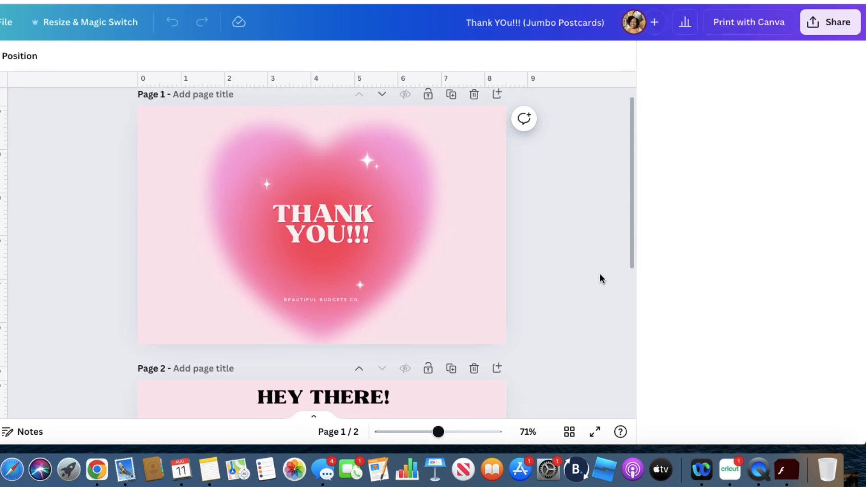
scroll(599, 273, up, 3)
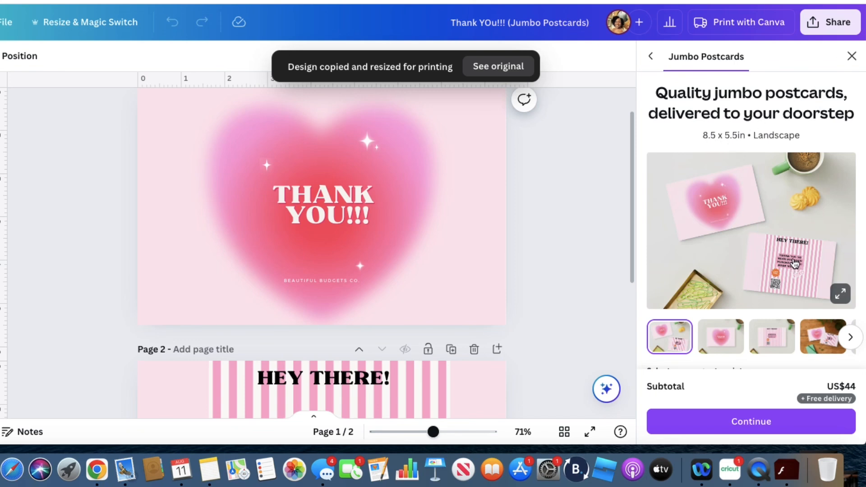
scroll(795, 264, down, 3)
scroll(789, 266, up, 3)
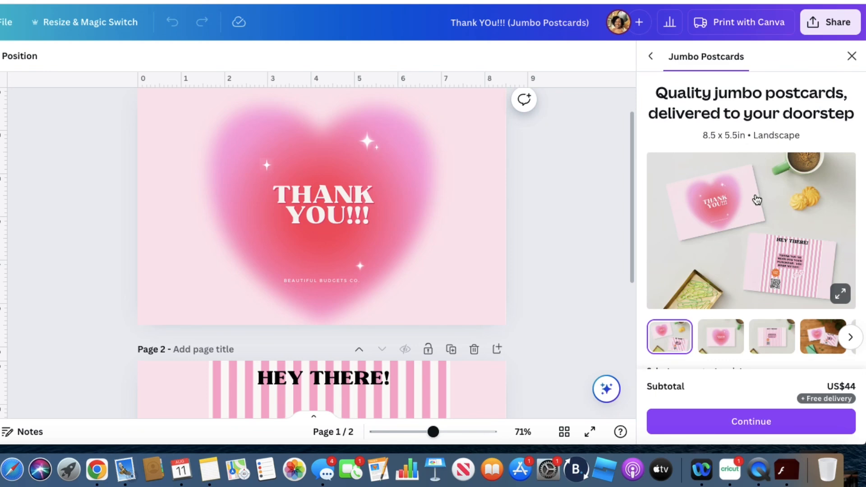
scroll(751, 181, down, 3)
scroll(757, 199, up, 1)
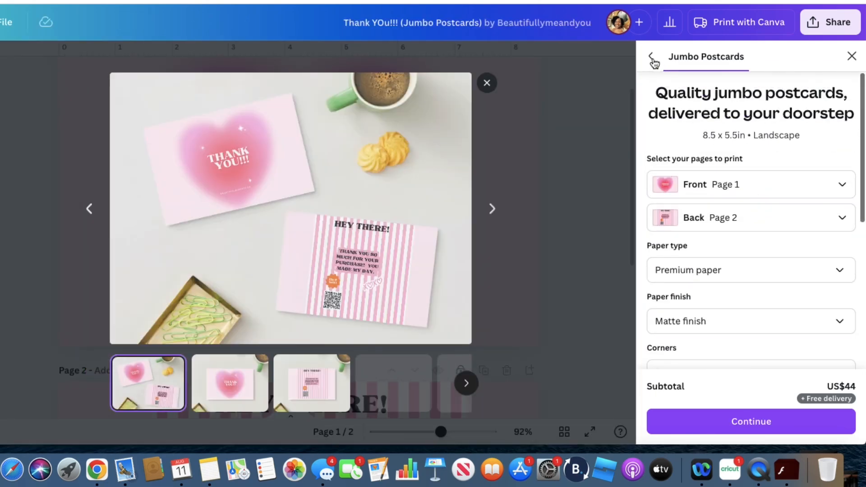
click(850, 57)
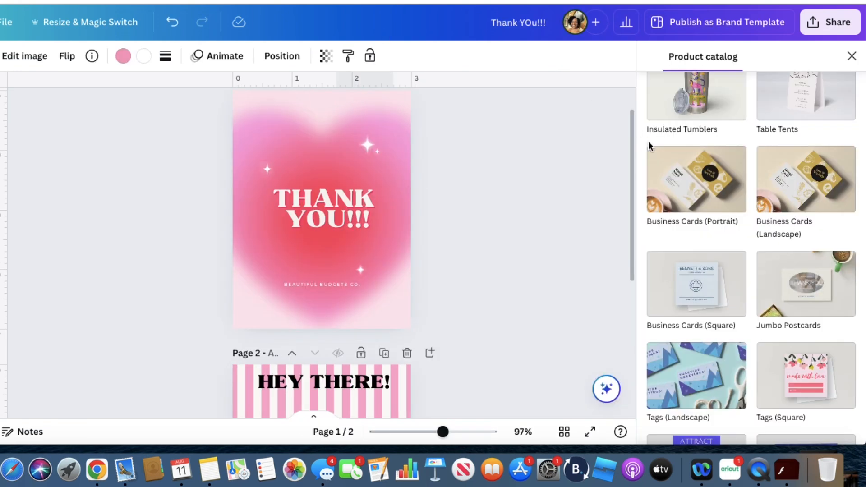
Choose Posters (Landscape, 4:3) as the print product for the original card and view page 2 of the resized copy
scroll(756, 235, down, 5)
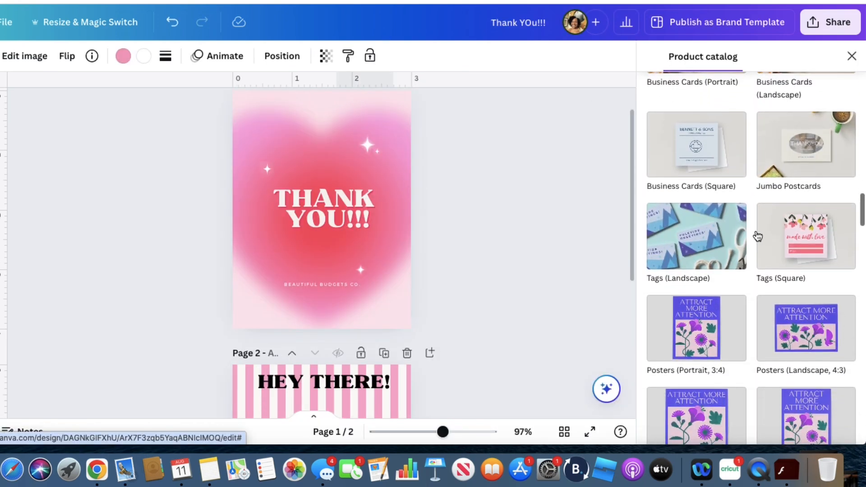
click(801, 322)
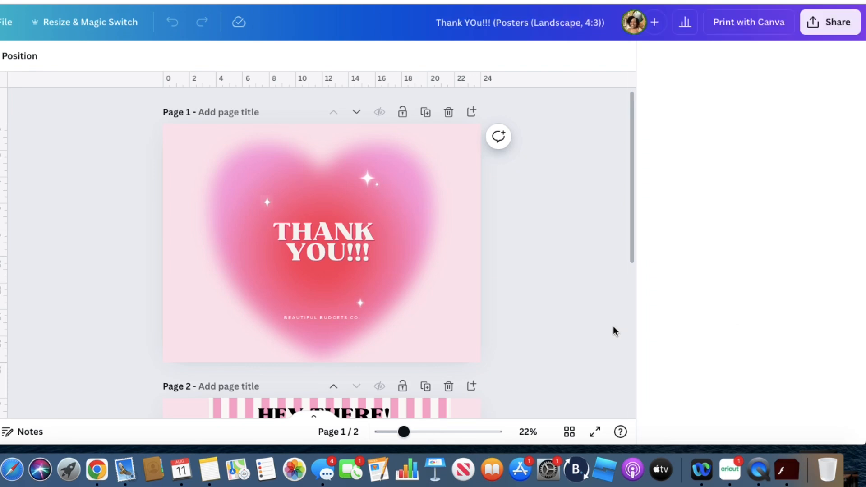
scroll(587, 315, down, 2)
scroll(577, 254, down, 4)
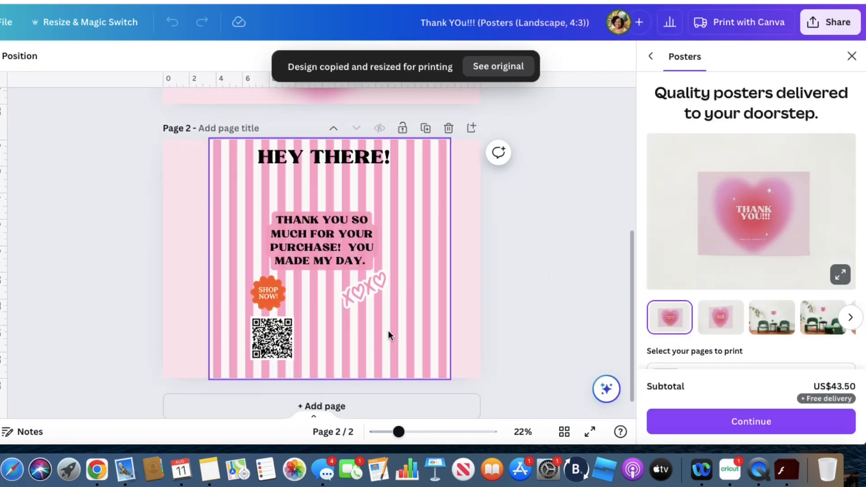
Try to rotate the striped graphic on page 2 of the poster copy
click(388, 330)
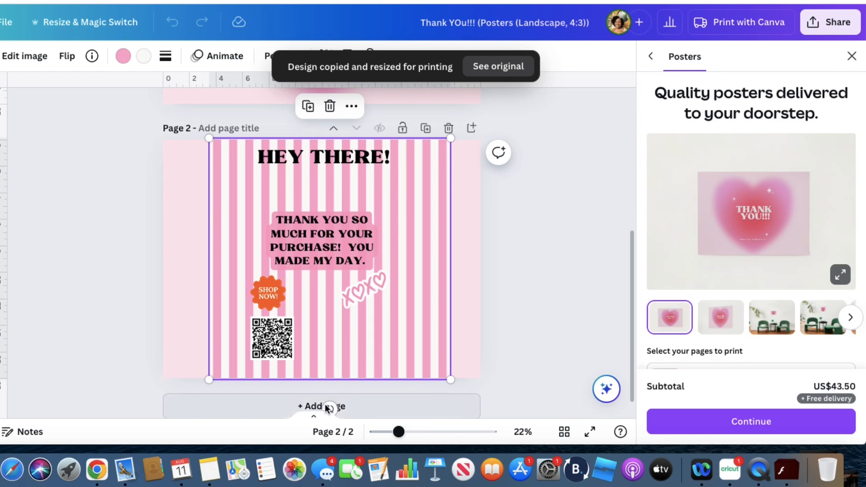
drag(257, 402, 328, 353)
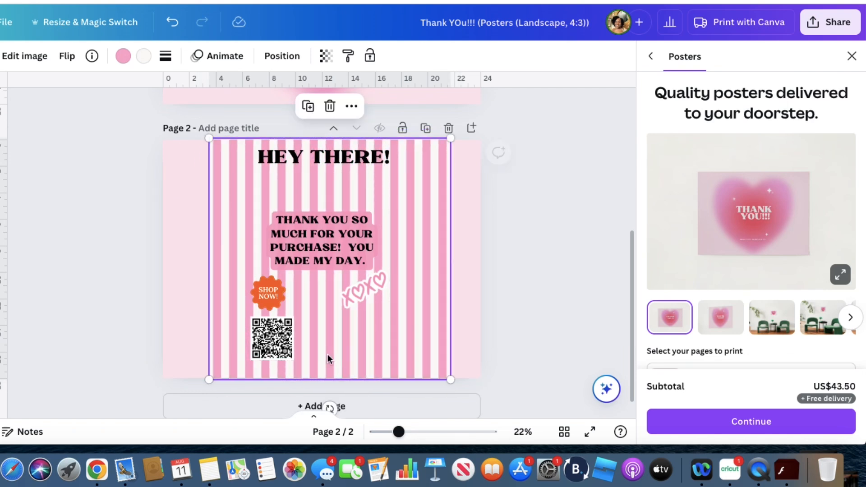
click(488, 292)
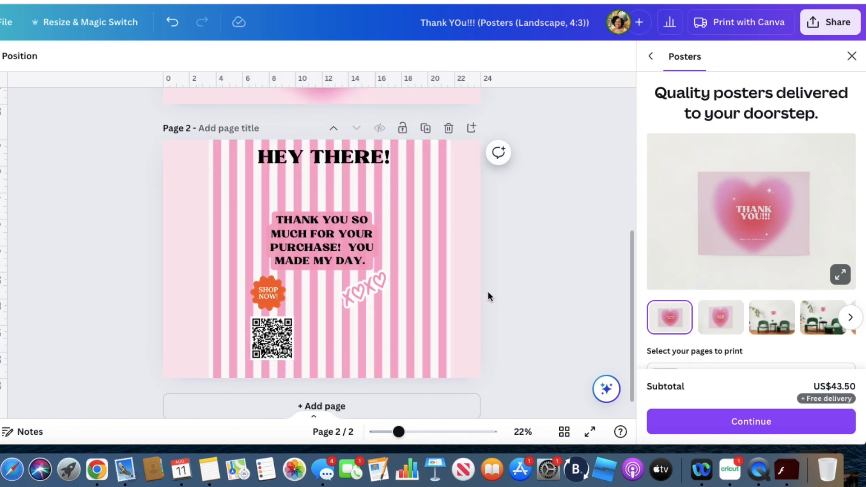
Preview the poster in the angled, front and green-chair room mockups, and close the poster print order
click(727, 322)
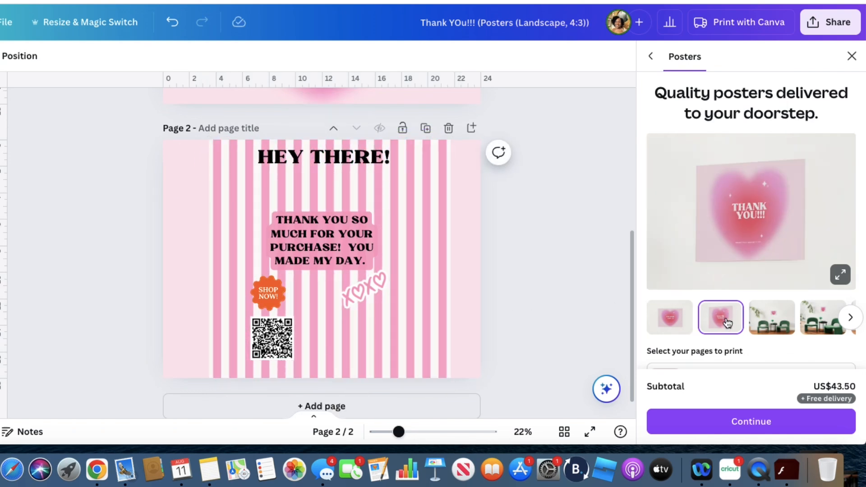
click(677, 323)
click(757, 325)
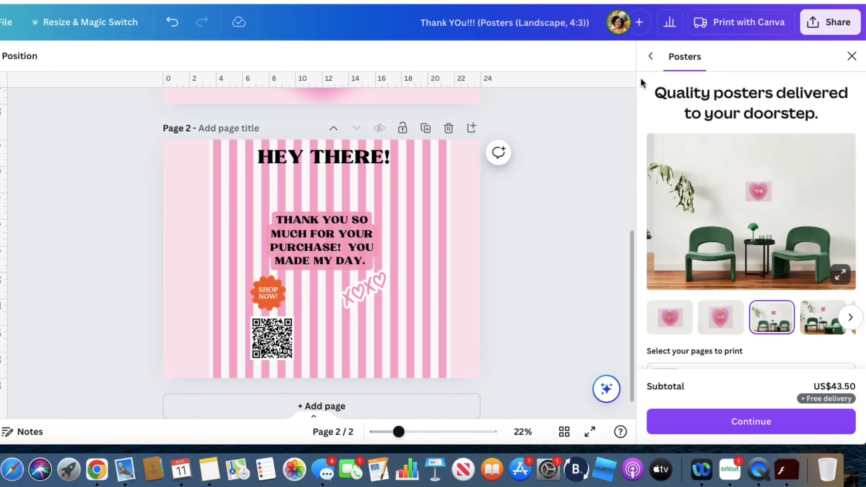
click(852, 56)
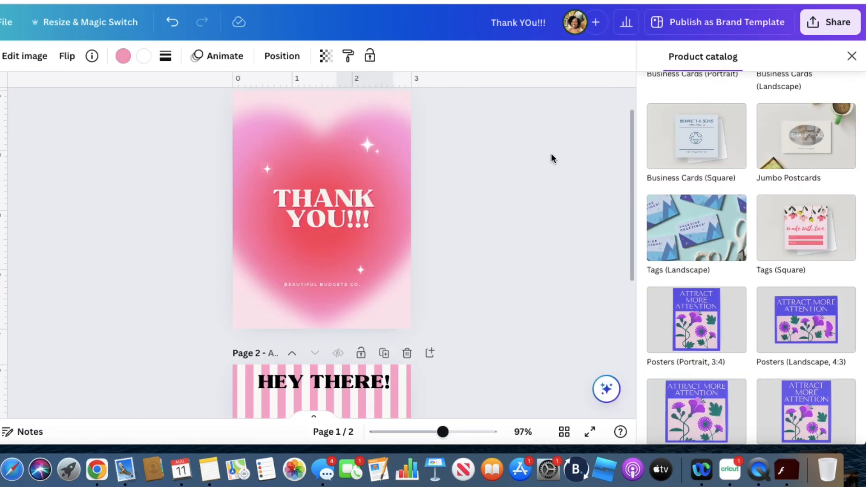
Choose Note Cards from the product catalog as the print product for the original thank-you card
scroll(708, 311, down, 5)
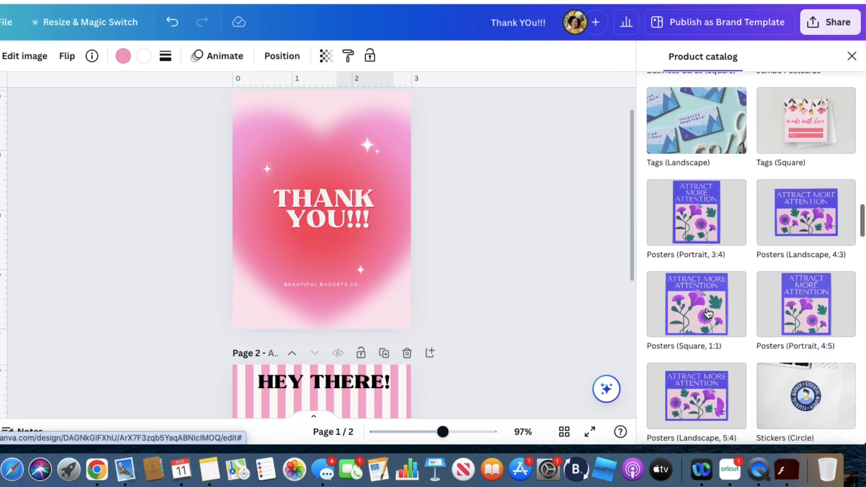
scroll(708, 311, down, 5)
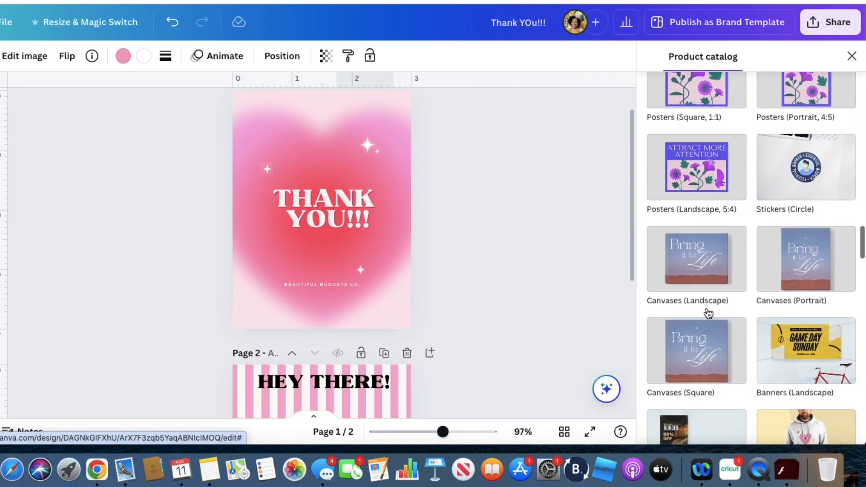
scroll(708, 311, down, 5)
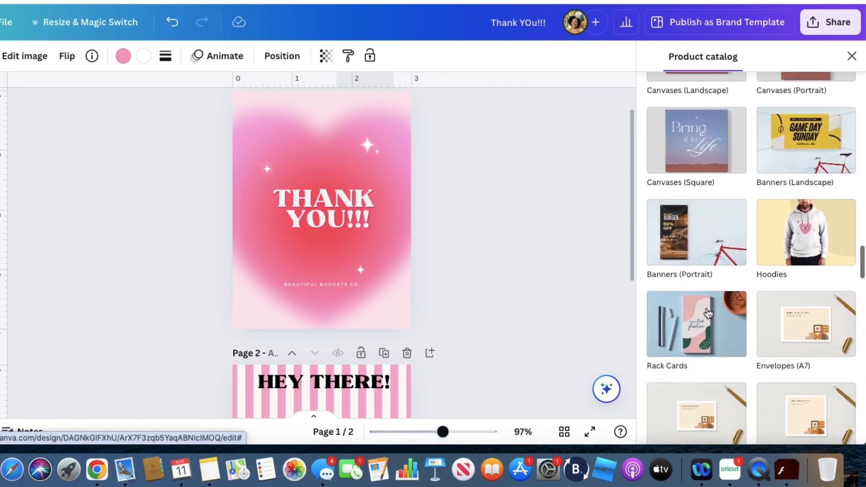
scroll(707, 307, down, 5)
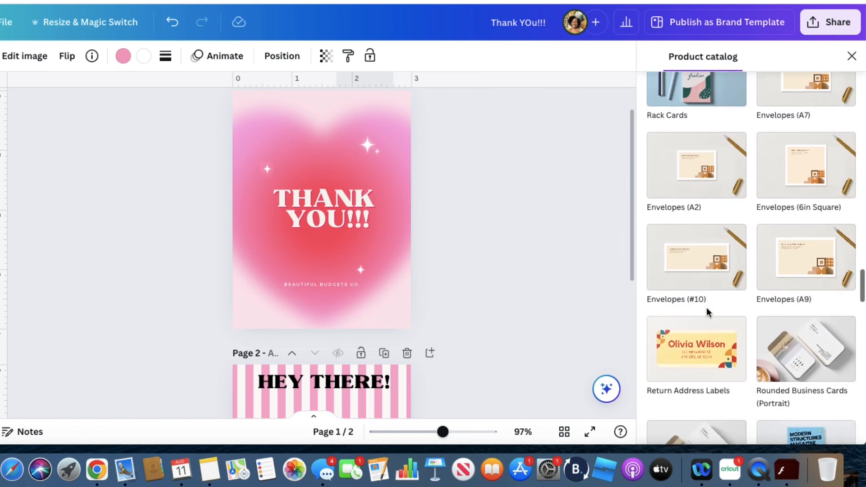
scroll(707, 312, down, 4)
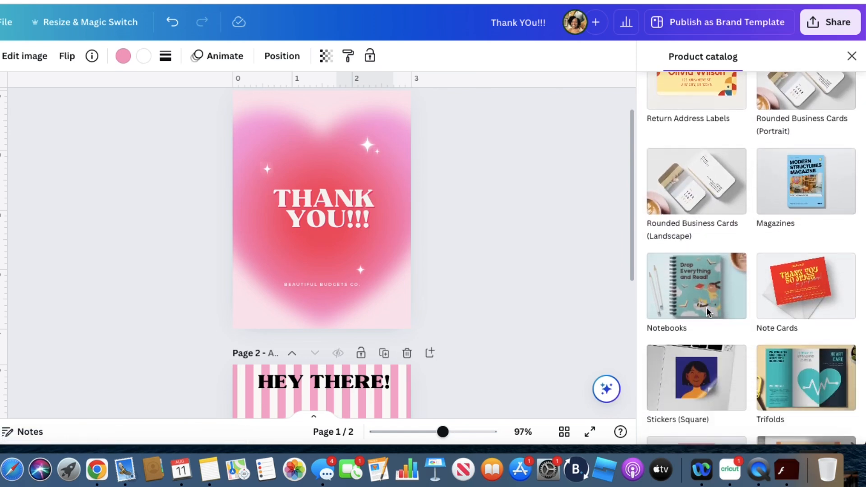
click(788, 285)
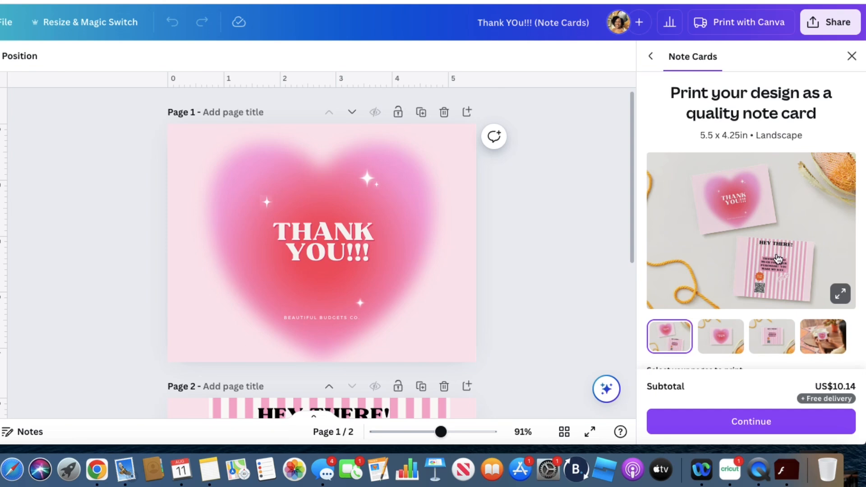
Preview the note card's striped-side and in-hand mockups, and return to the original card's product catalog
click(776, 342)
click(819, 342)
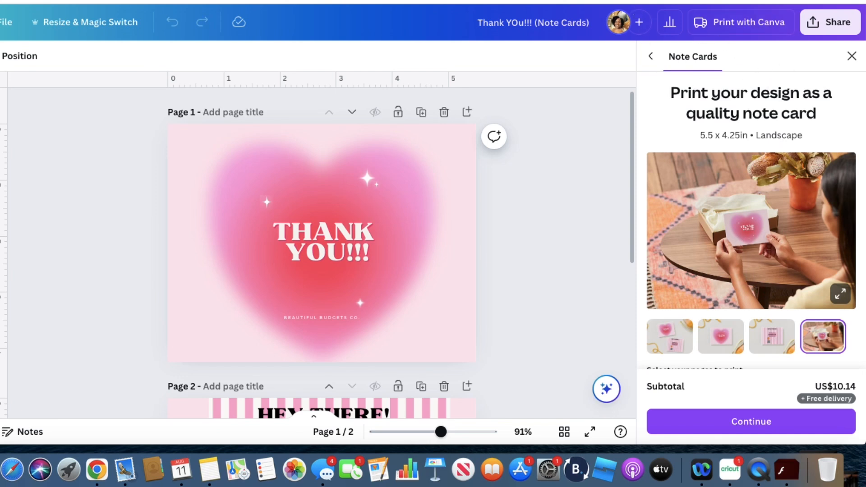
key(ctrl+shift+Tab)
Browse the remaining print products in the catalog, from trifolds and booklets through to door hangers and water bottles
scroll(832, 277, down, 10)
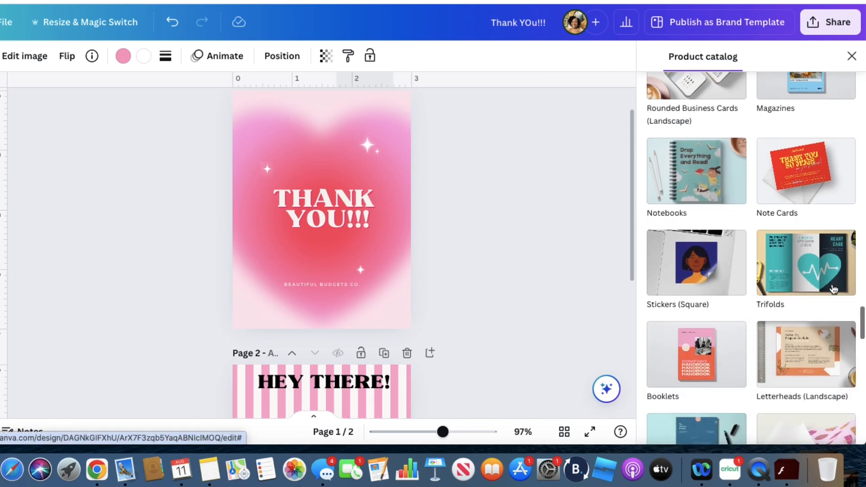
scroll(833, 288, down, 8)
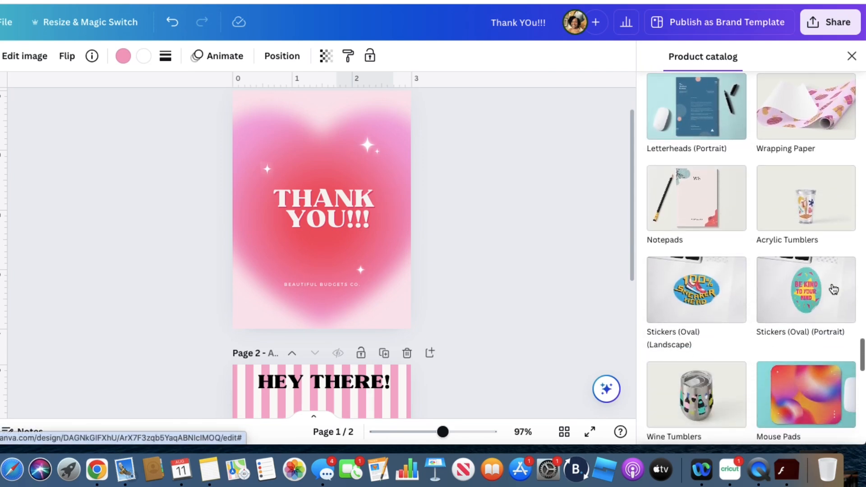
scroll(834, 289, down, 5)
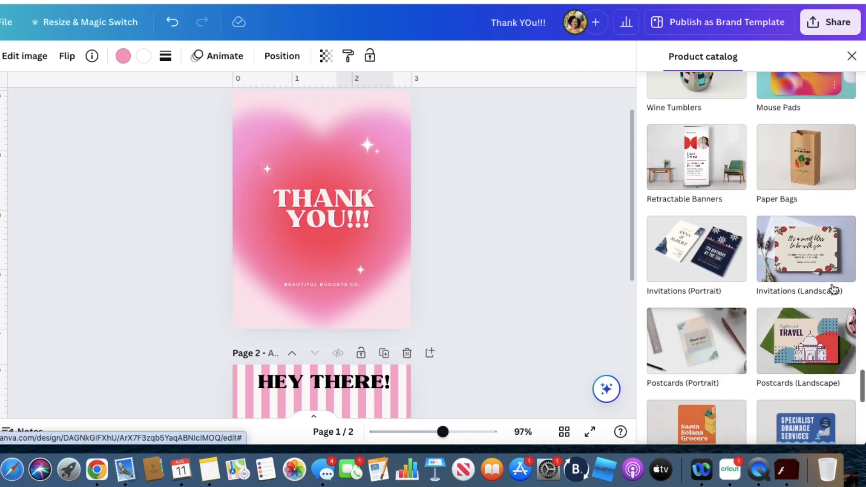
scroll(834, 289, down, 2)
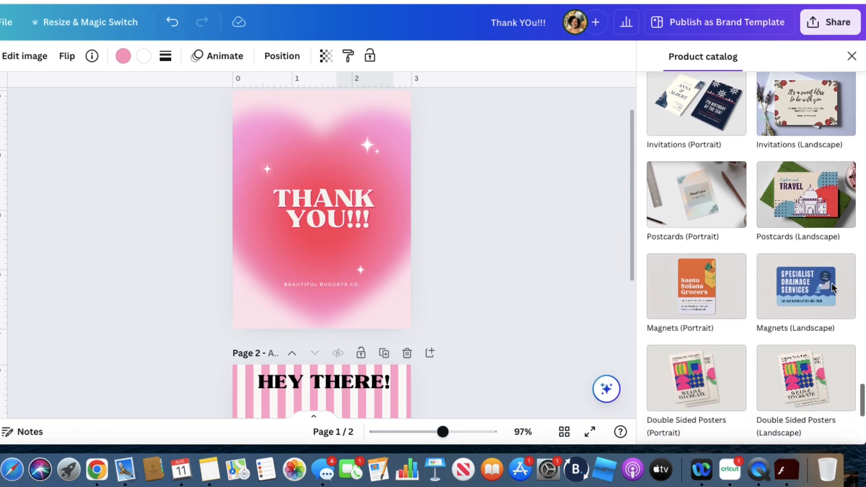
scroll(833, 288, down, 5)
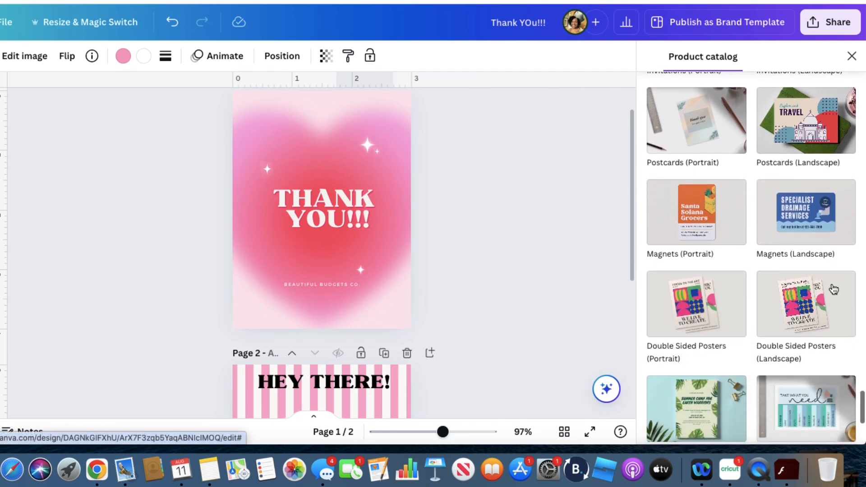
scroll(833, 288, down, 3)
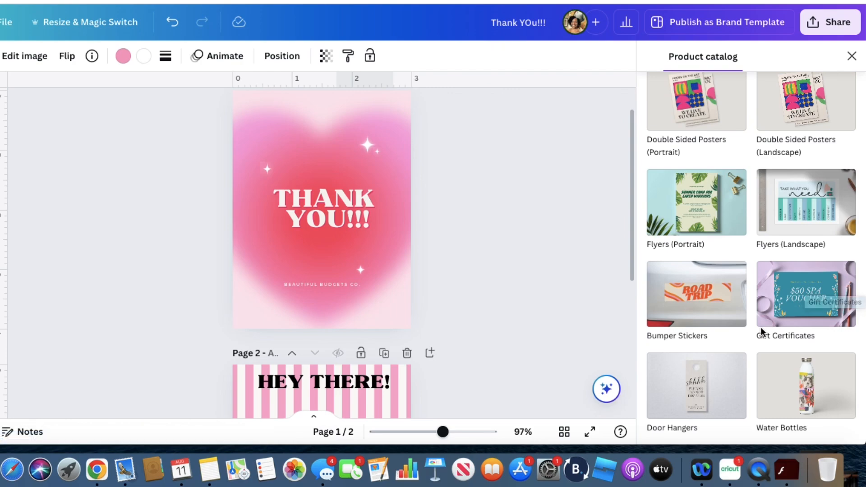
scroll(762, 331, down, 10)
Choose Business Cards (Portrait) as the print product for the original card and view page 2 of the resized copy
scroll(762, 331, up, 2)
scroll(762, 325, up, 15)
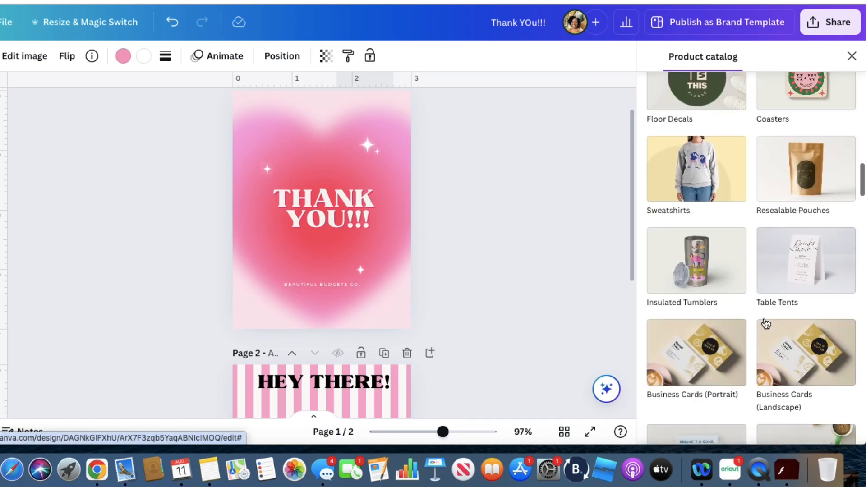
scroll(765, 314, up, 4)
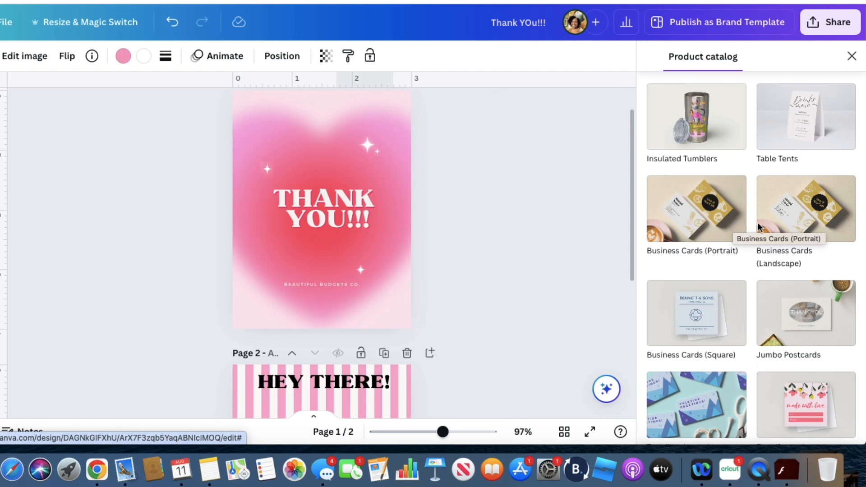
click(717, 210)
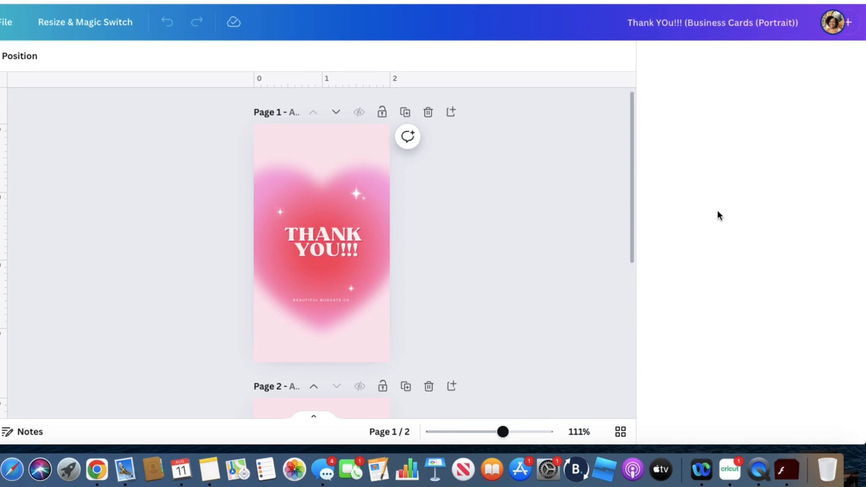
scroll(526, 278, down, 5)
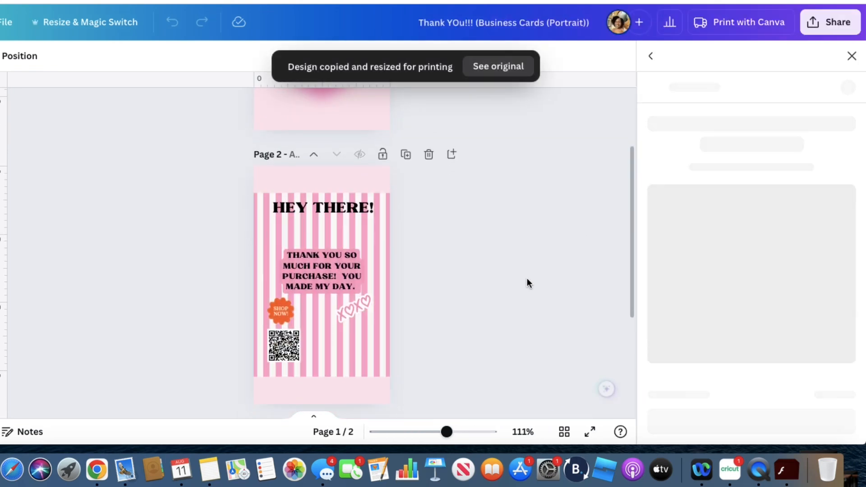